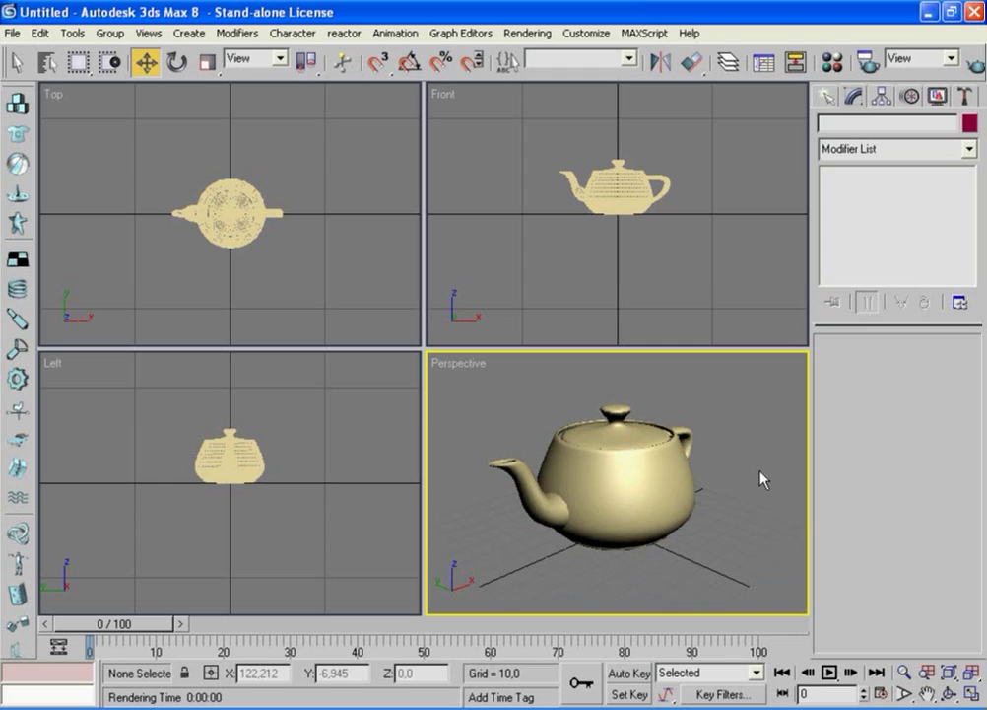
# - Switch to Windows Media Player, play the "bule em degradação" reference clip again, and return to the teapot scene in 3ds Max
pyautogui.click(677, 487)
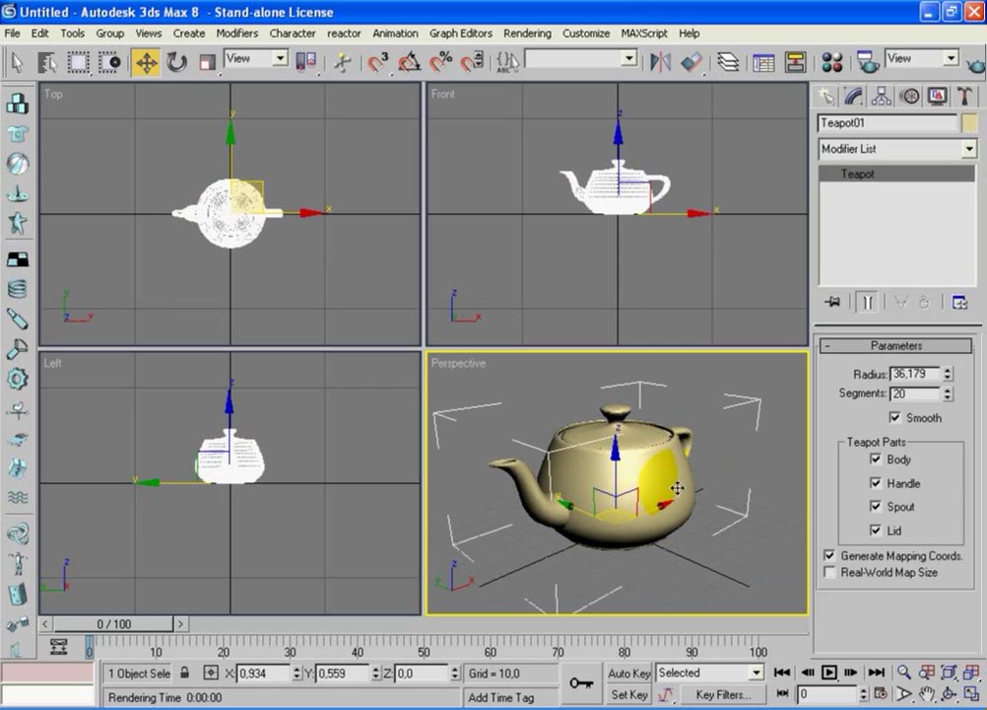
pyautogui.click(441, 706)
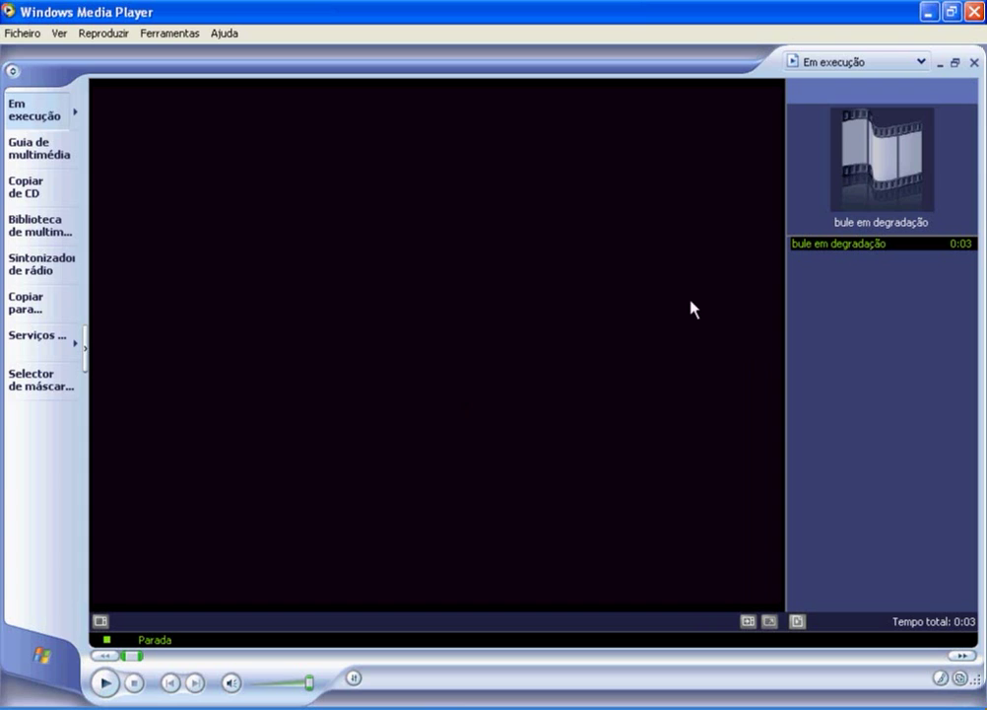
pyautogui.click(106, 682)
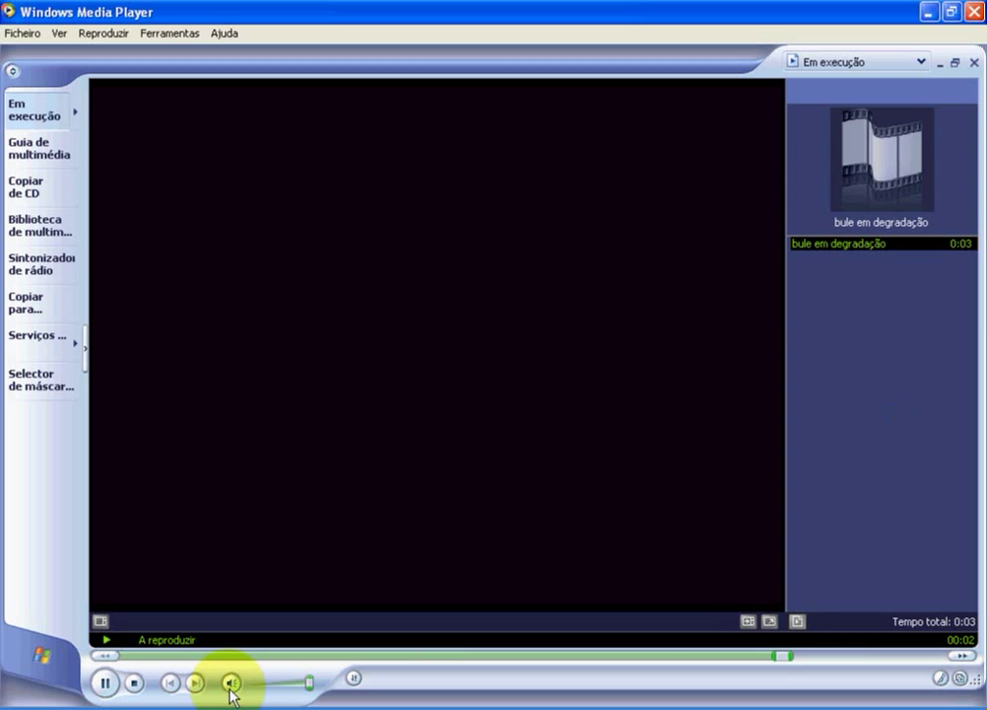
pyautogui.click(134, 683)
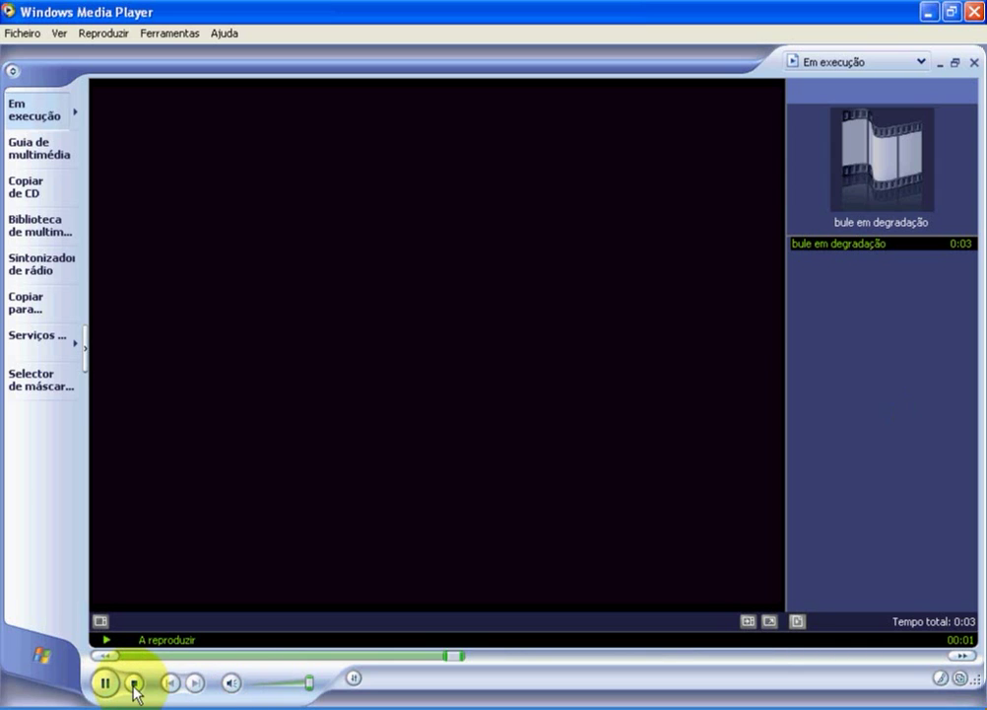
pyautogui.click(134, 683)
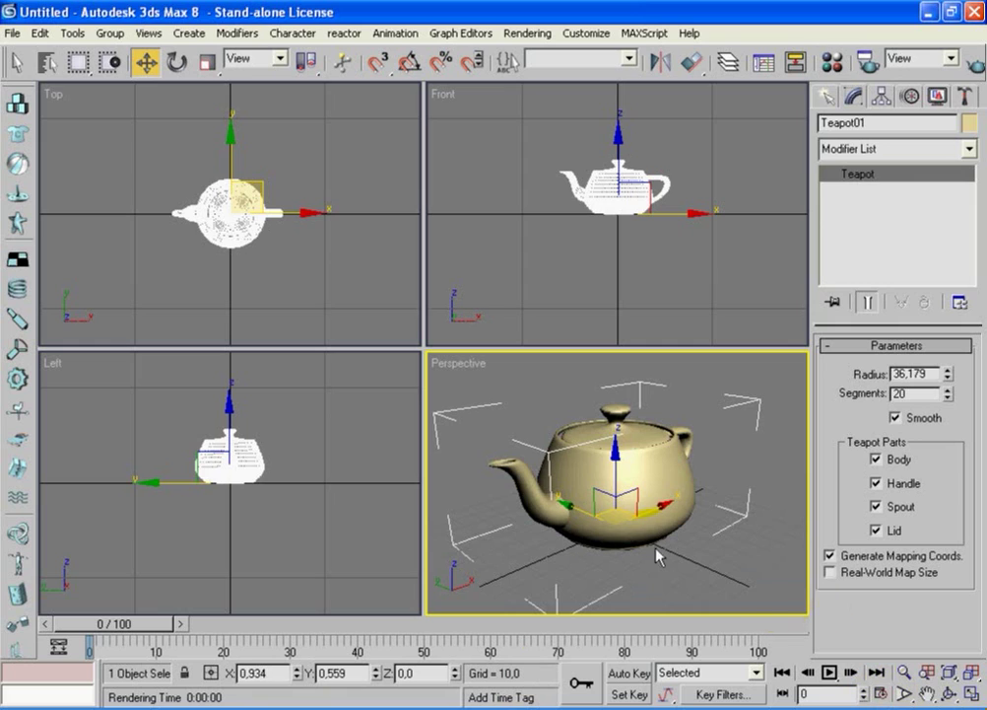
pyautogui.click(745, 569)
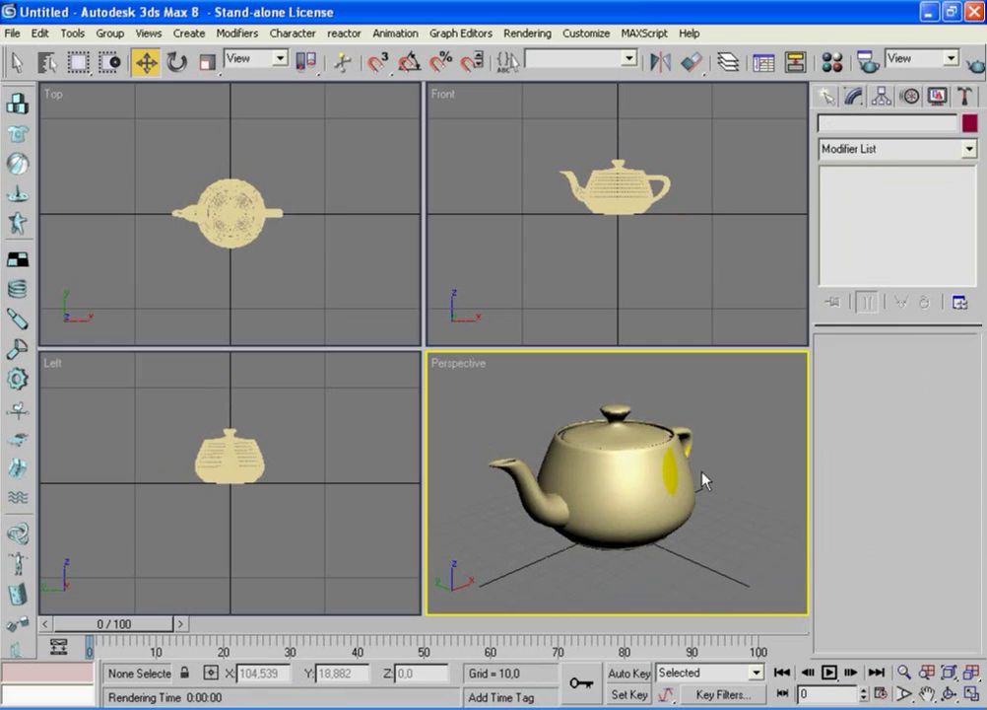
pyautogui.click(700, 613)
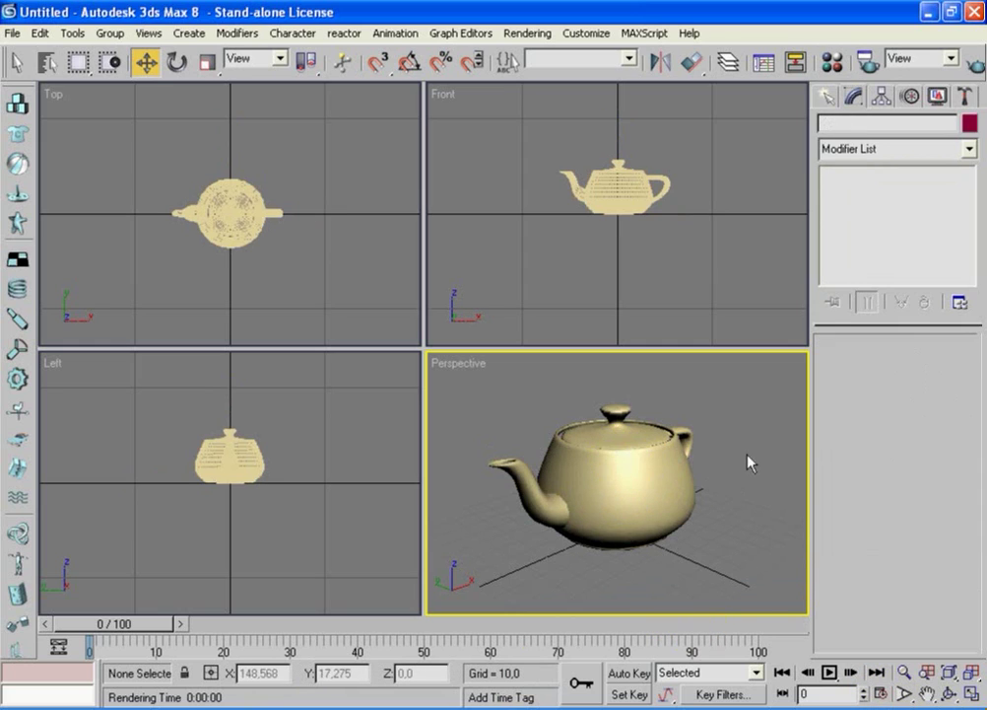
# - Create a Wind space warp in the Front view beside the teapot's handle, with an icon size of about 13
pyautogui.click(827, 102)
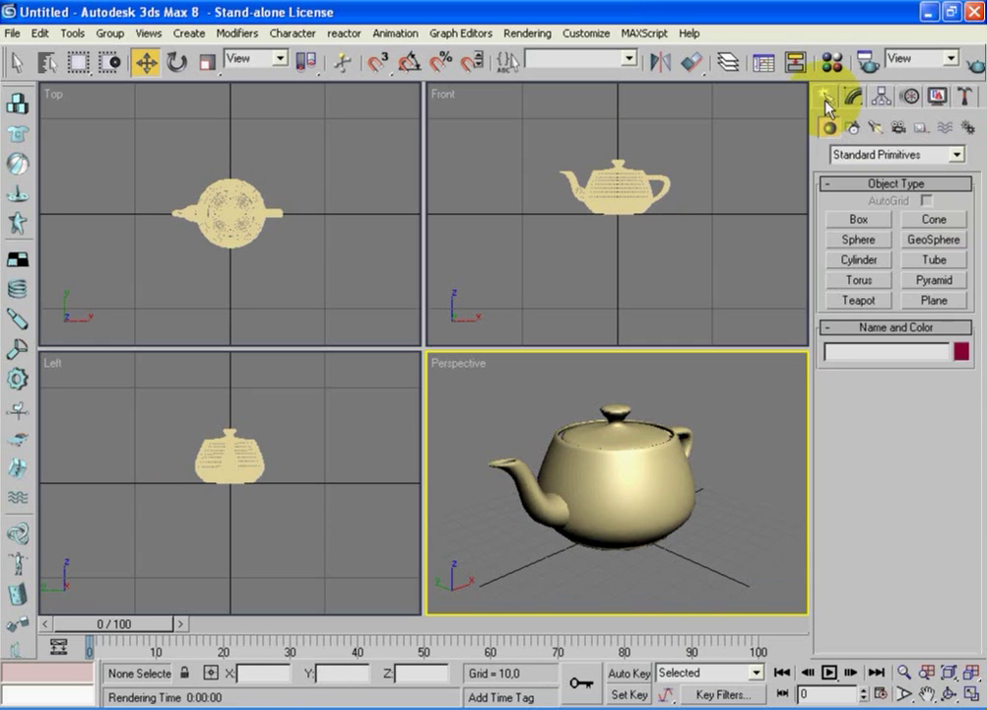
pyautogui.click(946, 128)
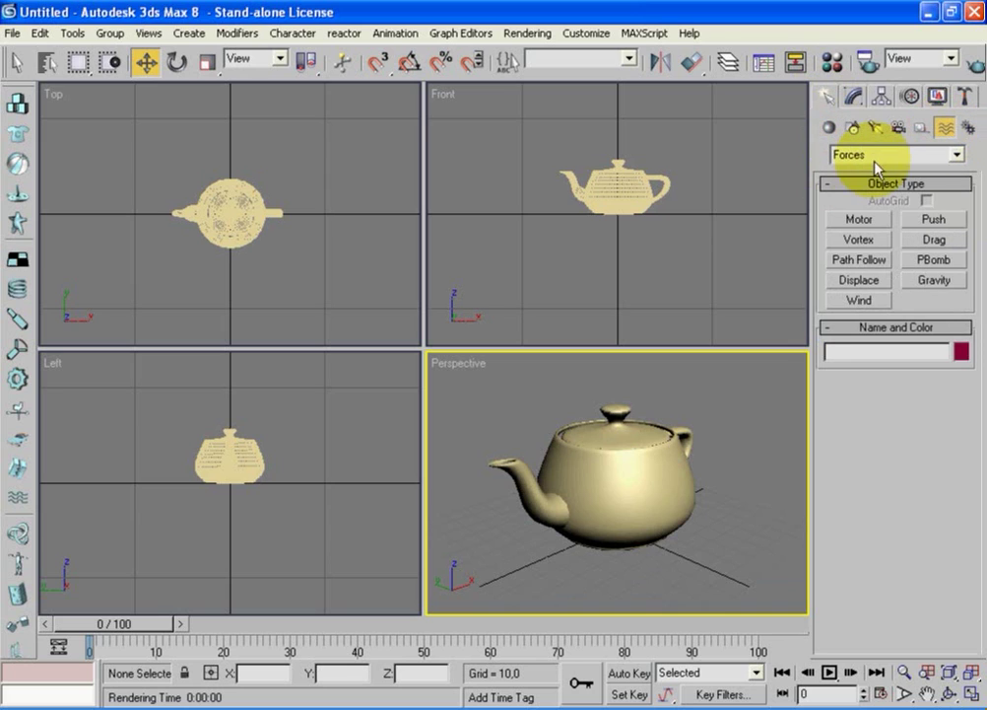
pyautogui.click(859, 301)
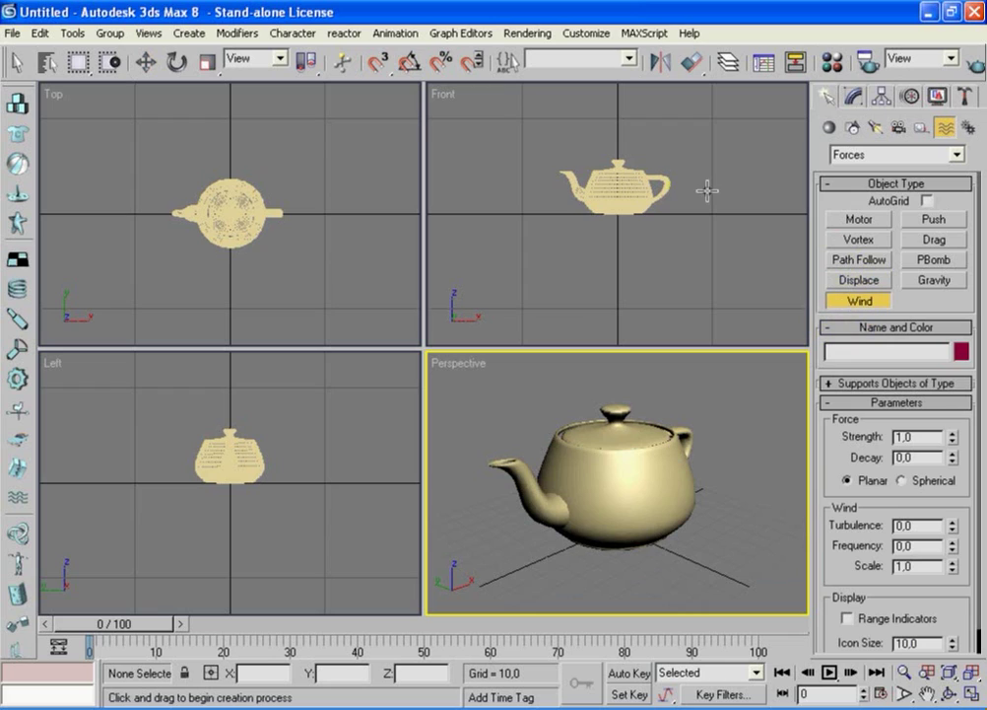
pyautogui.moveTo(699, 188); pyautogui.dragTo(723, 176)
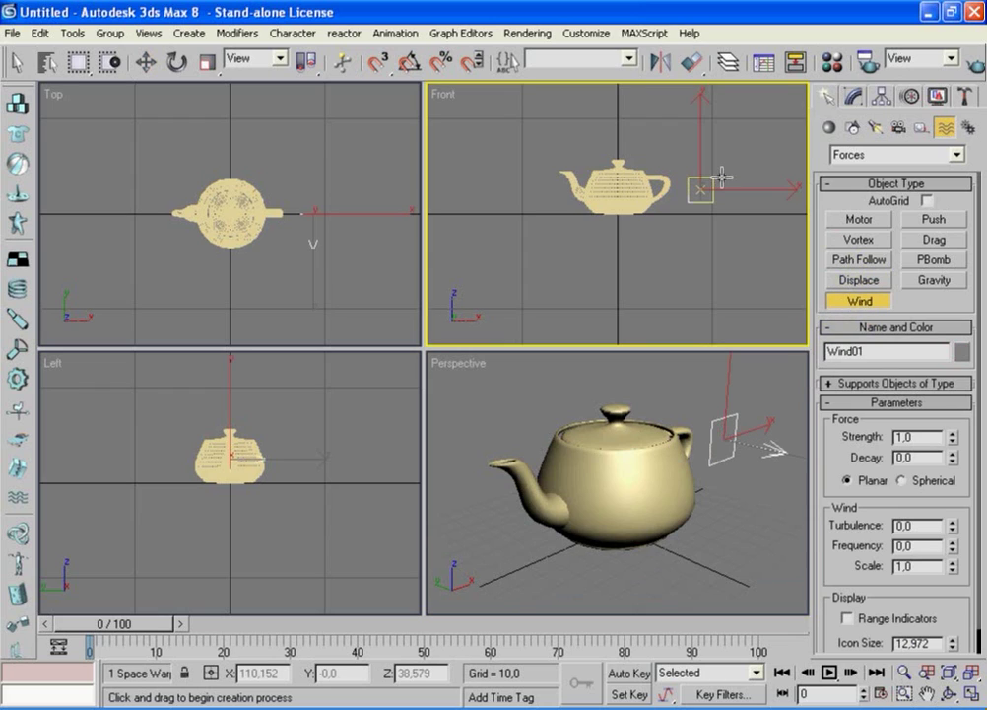
# - Rotate the wind about 90° so it blows toward the teapot, and move it away from the handle to about X 138
pyautogui.press('e')
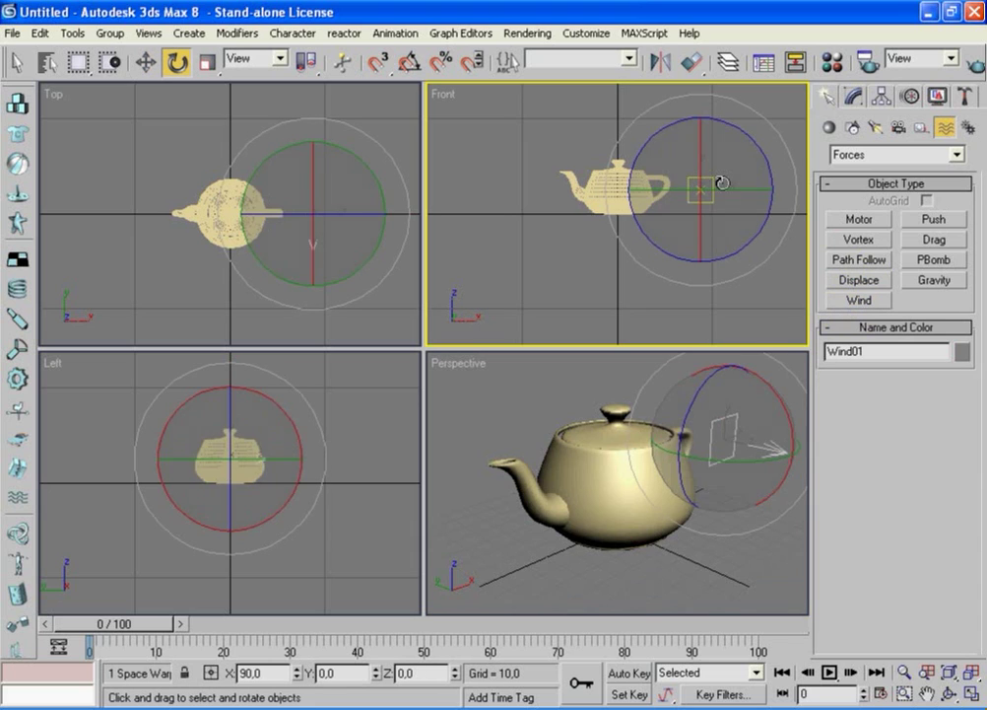
pyautogui.moveTo(726, 185); pyautogui.dragTo(562, 204)
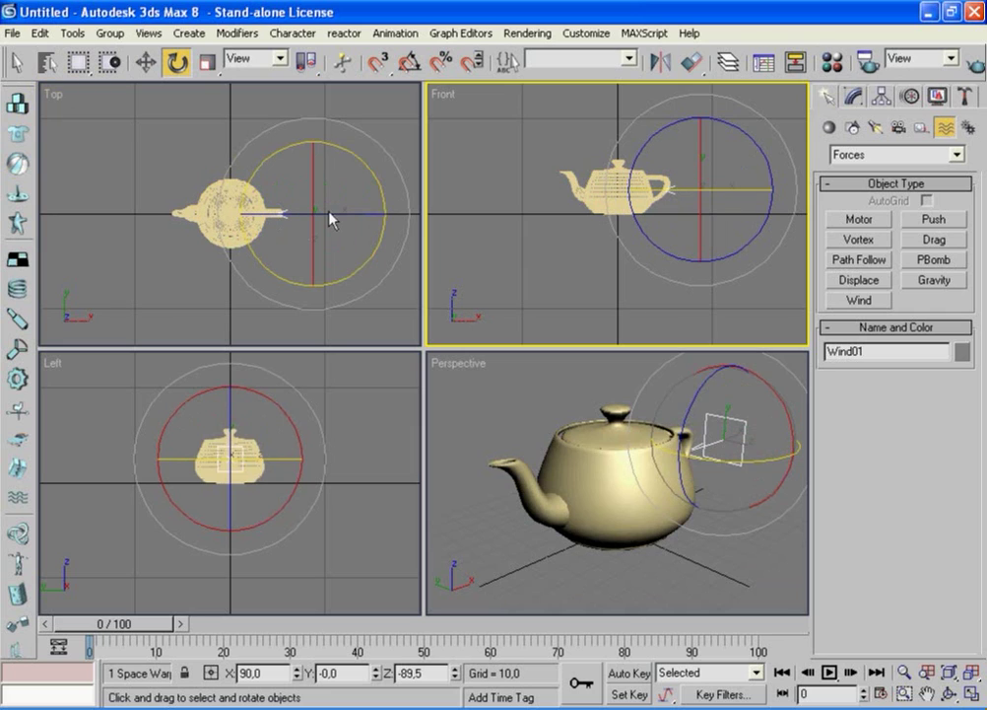
pyautogui.press('w')
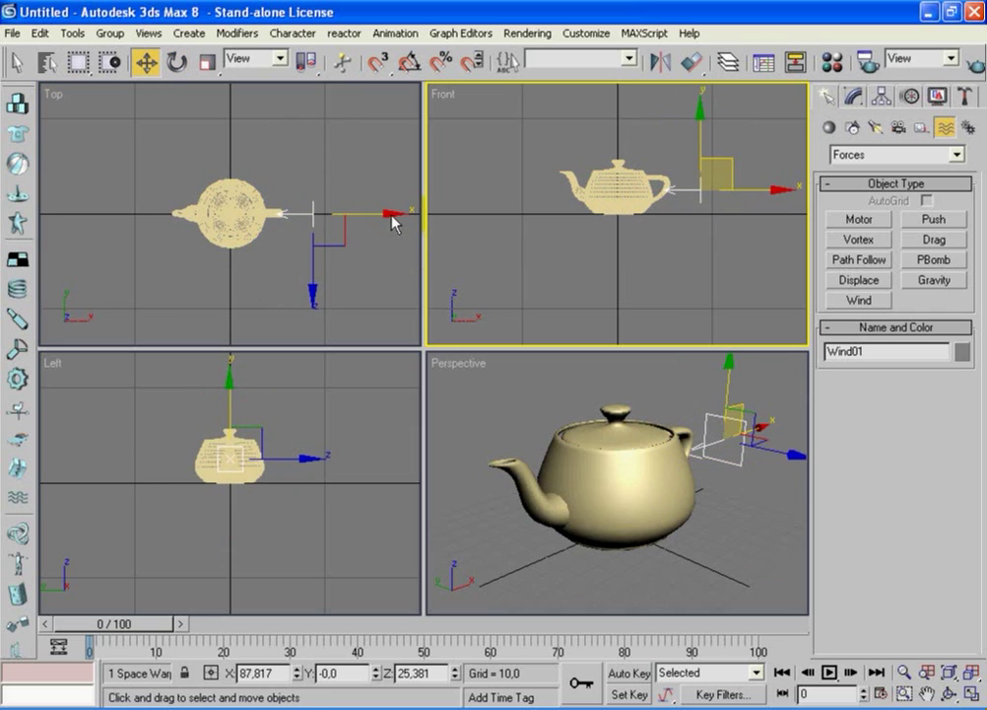
pyautogui.moveTo(393, 217); pyautogui.dragTo(438, 213)
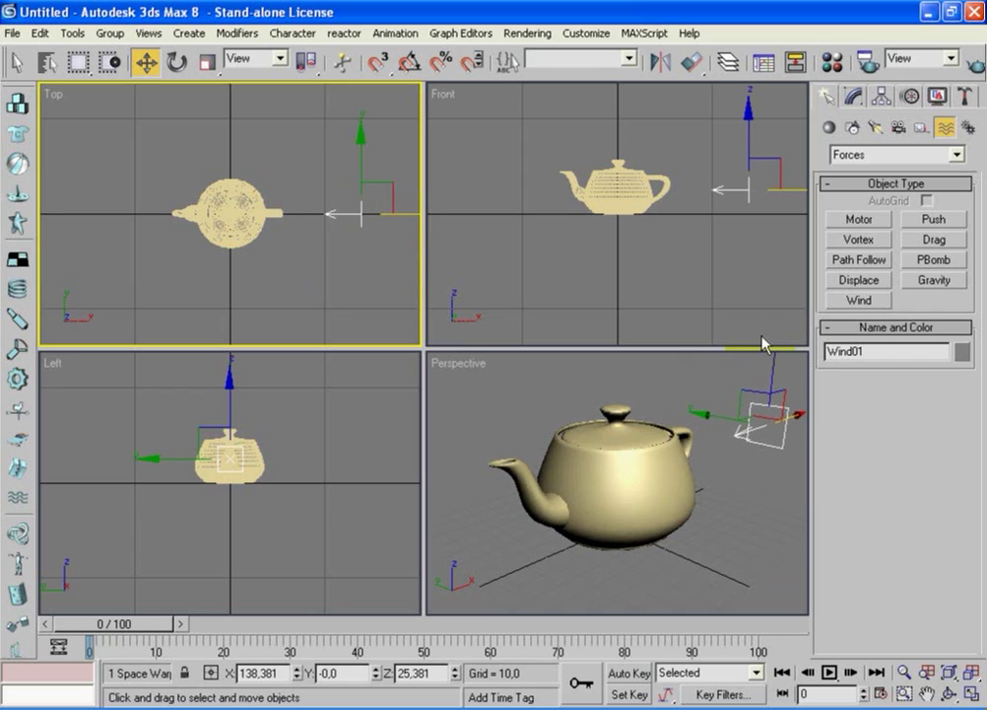
# - Set the wind's force Strength and Decay to 0,2 each
pyautogui.click(852, 99)
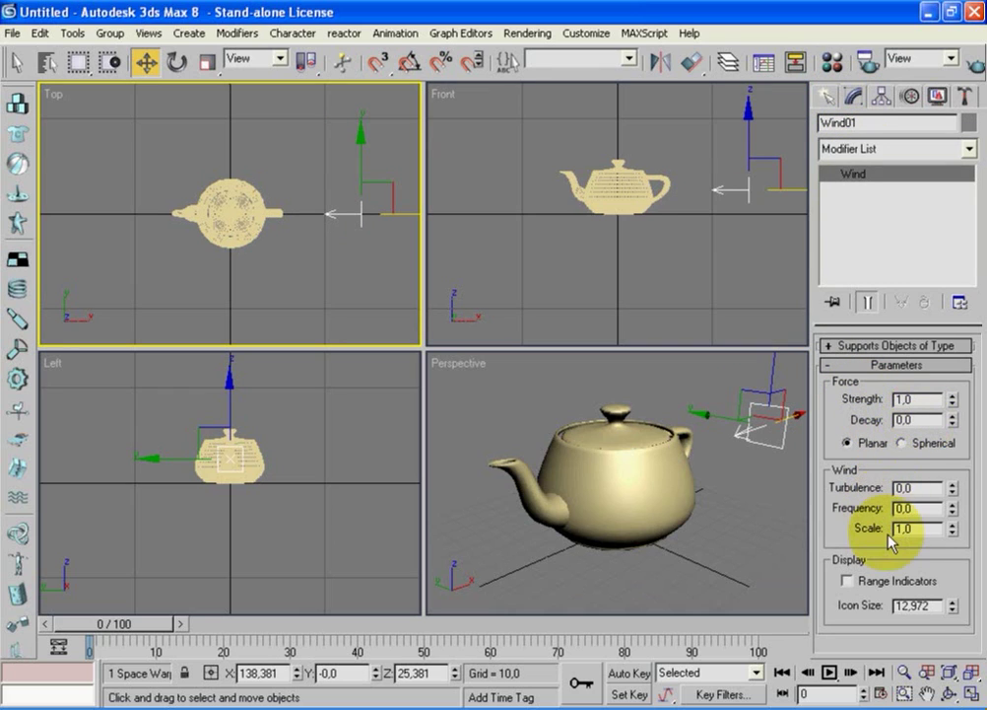
pyautogui.click(908, 398)
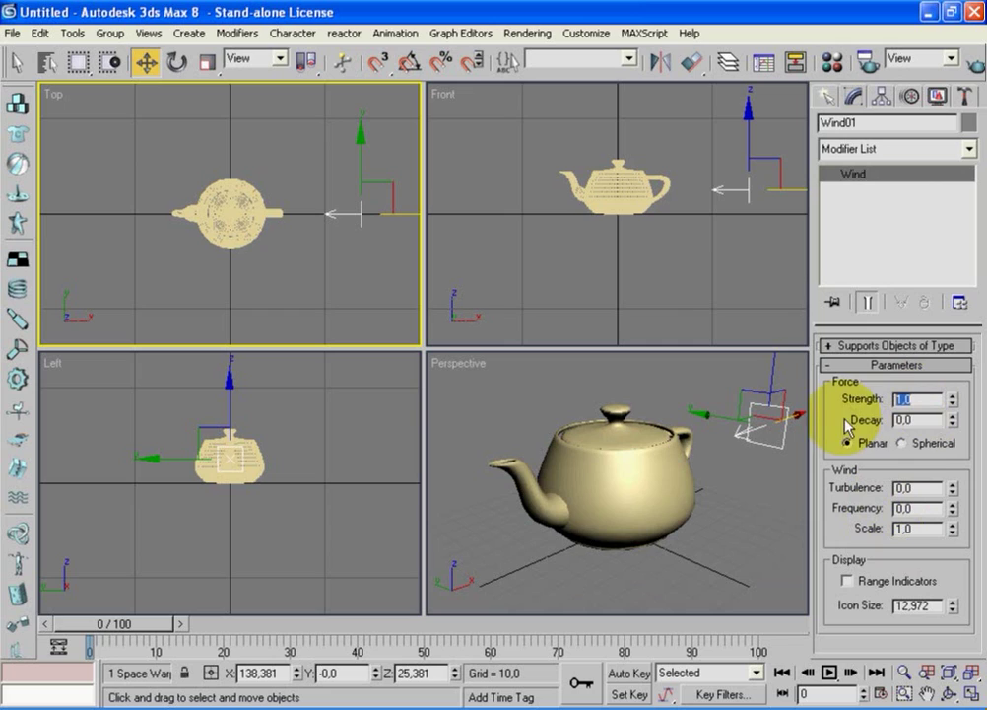
pyautogui.write('0,2')
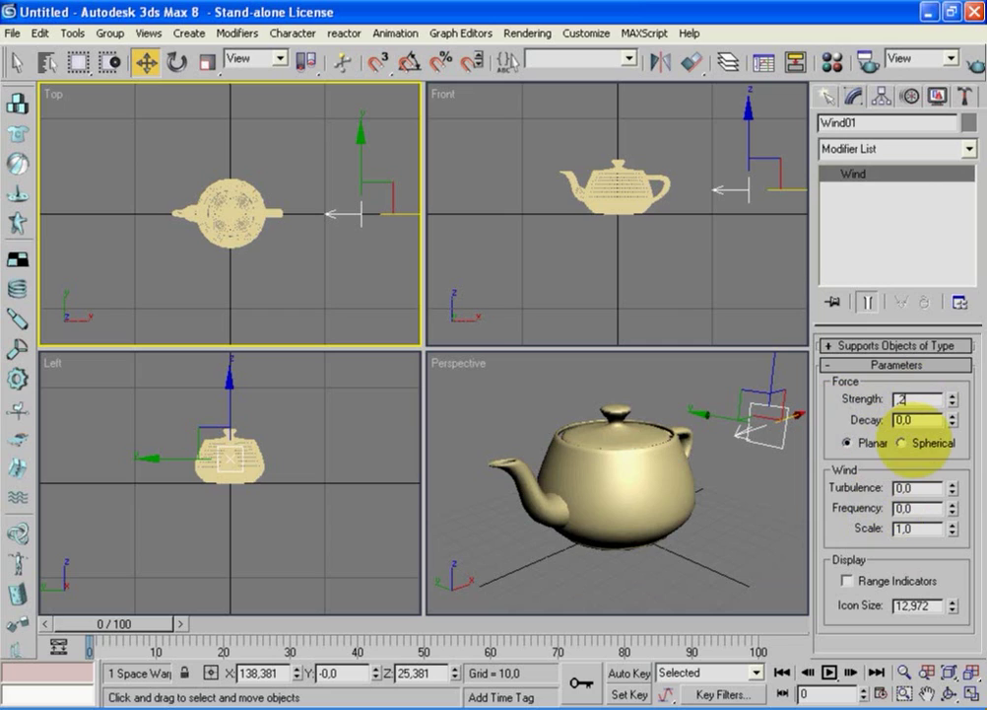
pyautogui.press('Return')
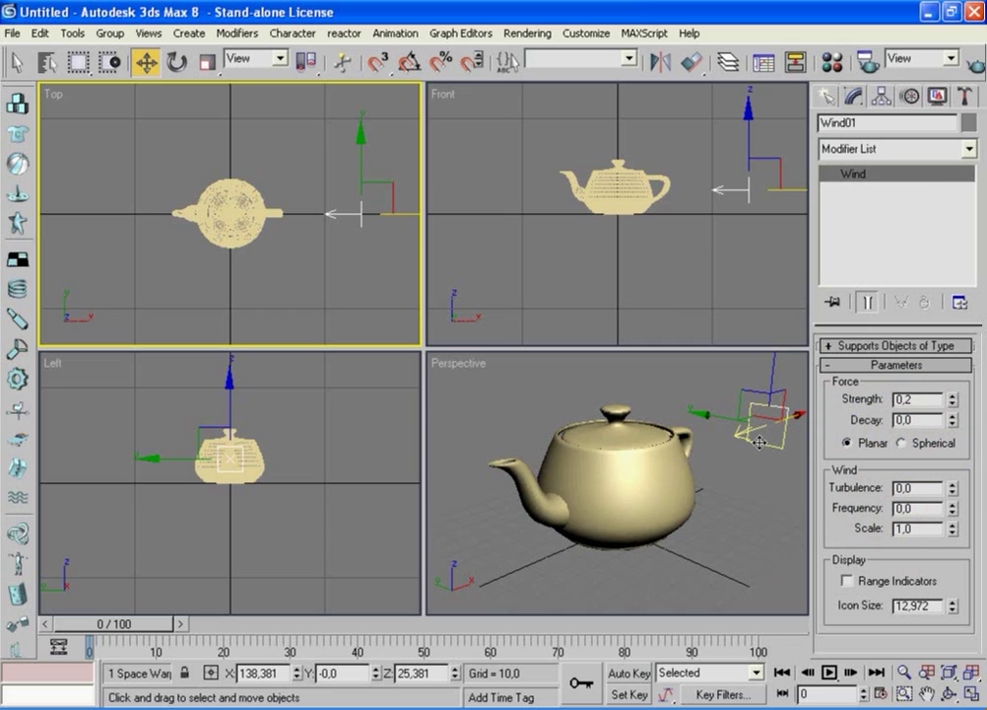
pyautogui.click(919, 420)
pyautogui.write('0,2')
pyautogui.press('Return')
# - Set the wind's Turbulence, Frequency and Scale to 0,2 each
pyautogui.click(853, 481)
pyautogui.click(918, 488)
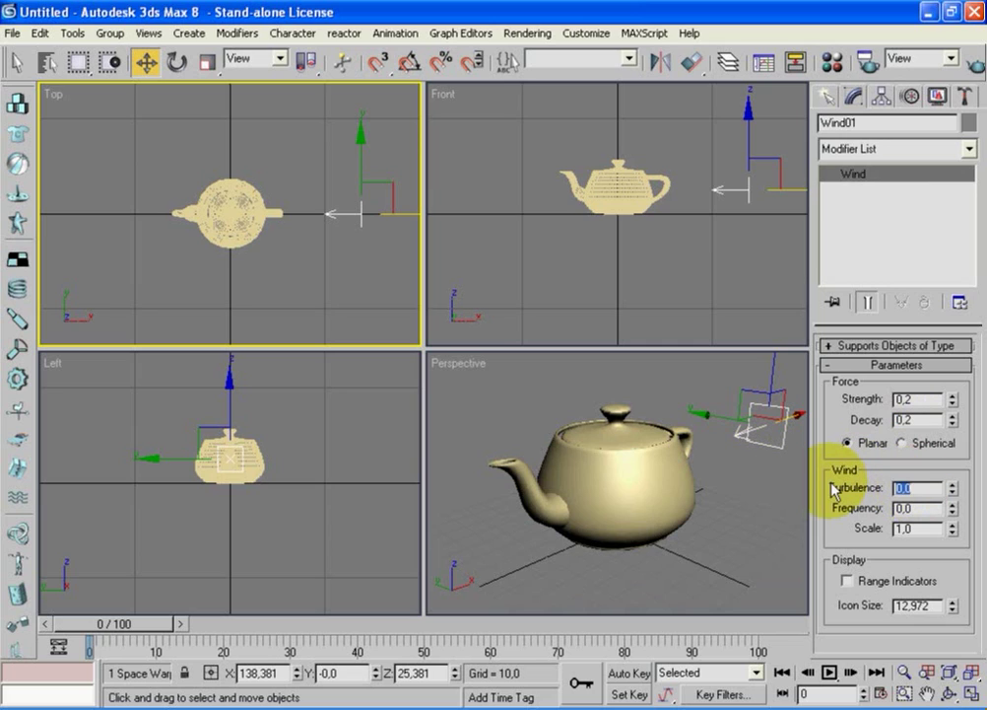
pyautogui.write('0,2')
pyautogui.press('Return')
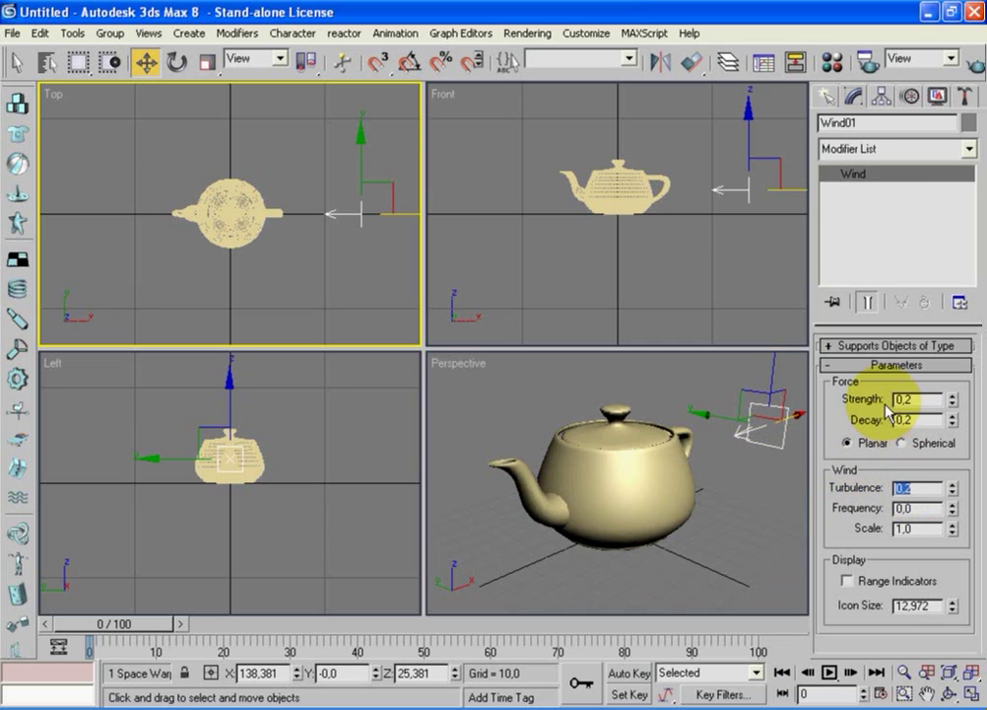
pyautogui.click(919, 509)
pyautogui.write('0,2')
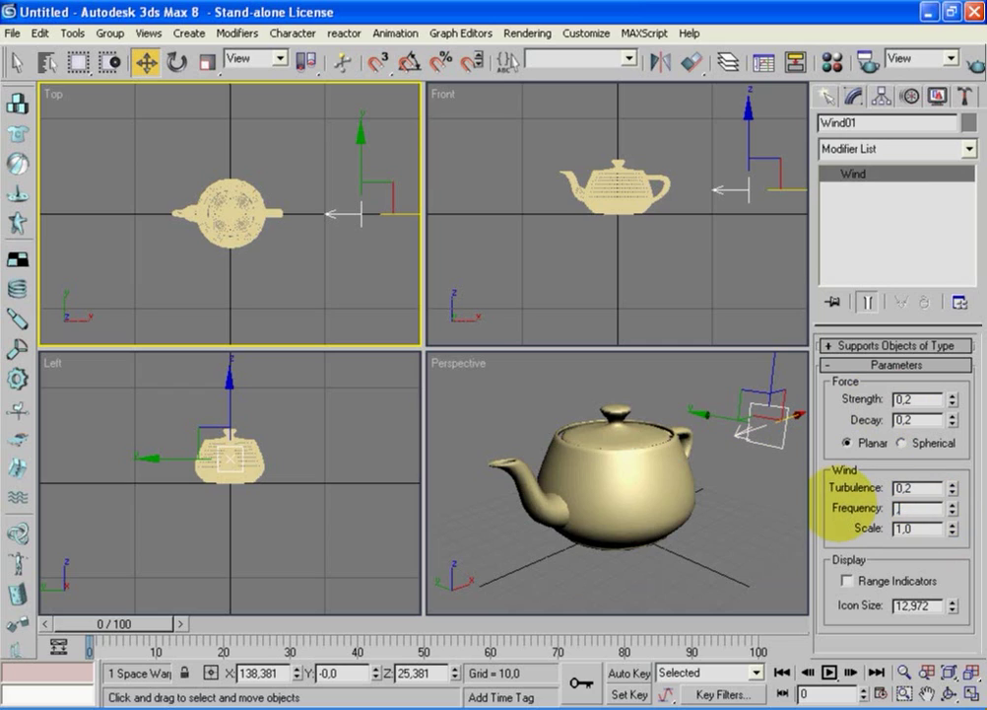
pyautogui.press('Return')
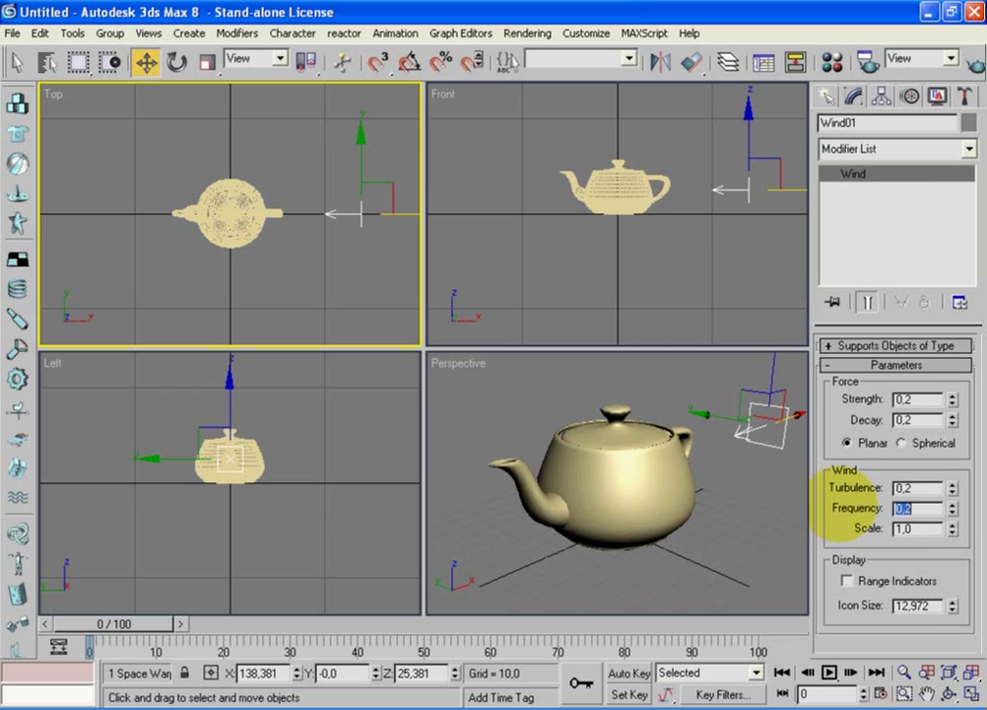
pyautogui.click(919, 528)
pyautogui.write('0,2')
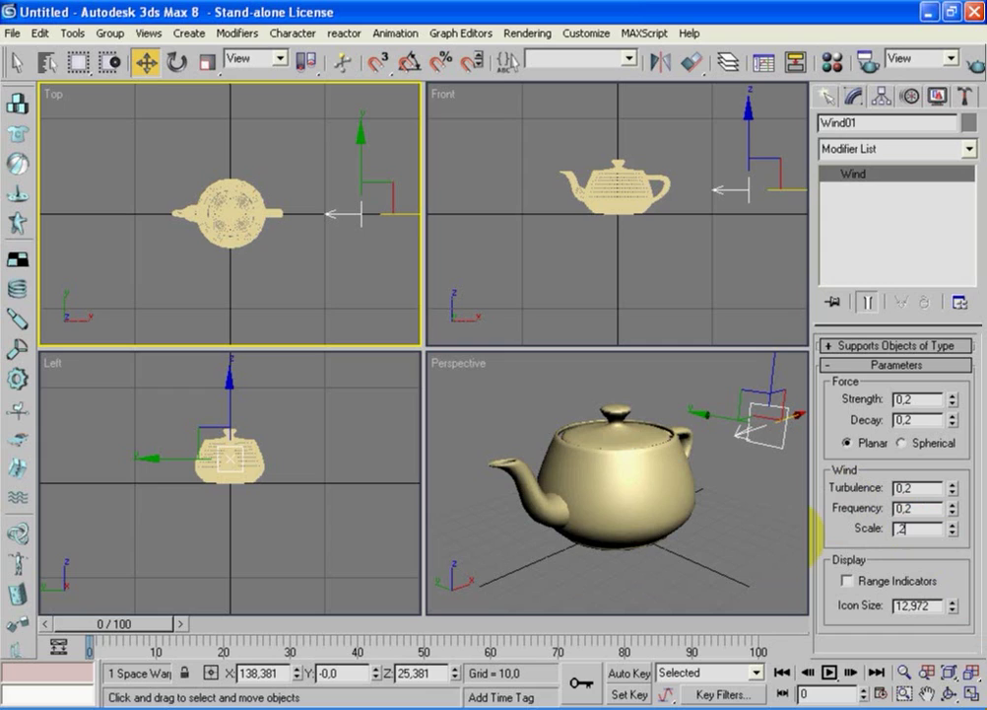
pyautogui.press('Return')
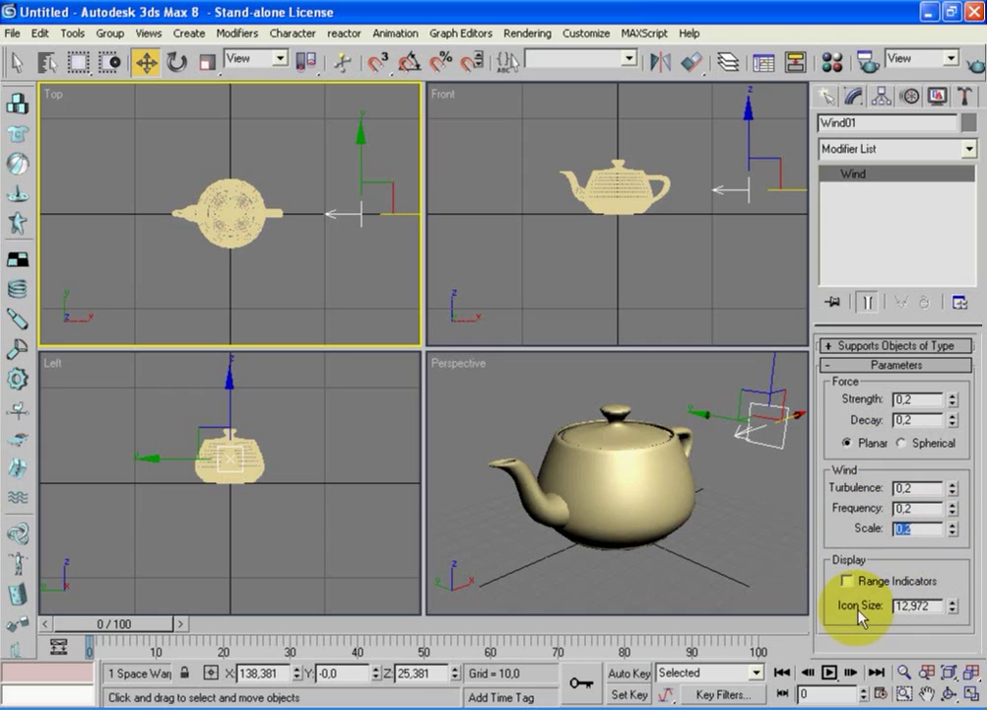
pyautogui.click(773, 422)
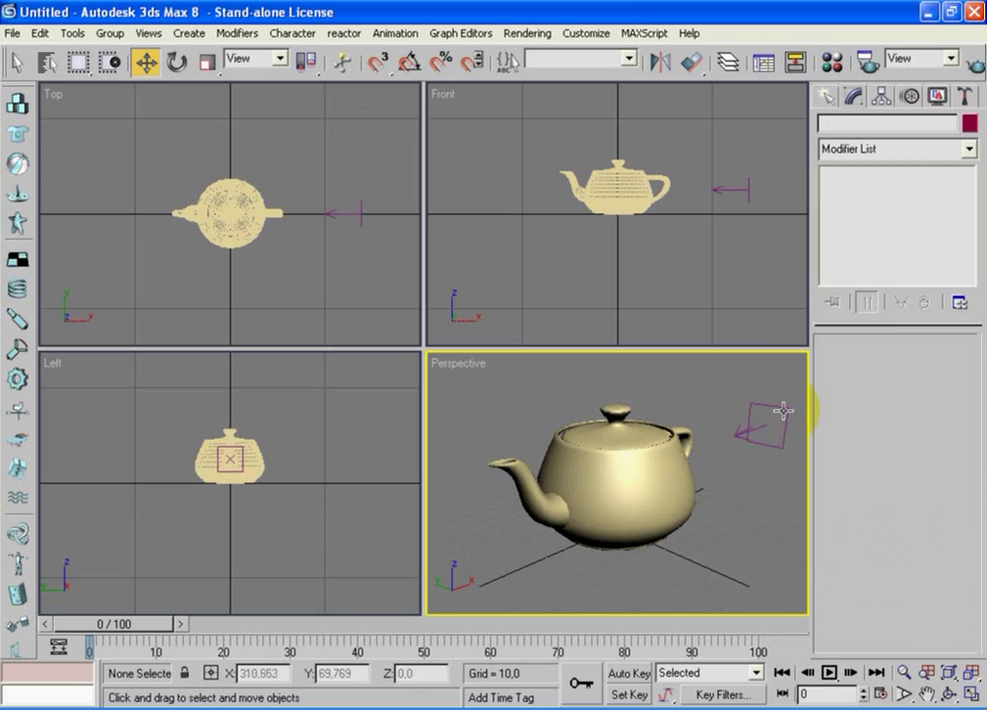
pyautogui.click(786, 412)
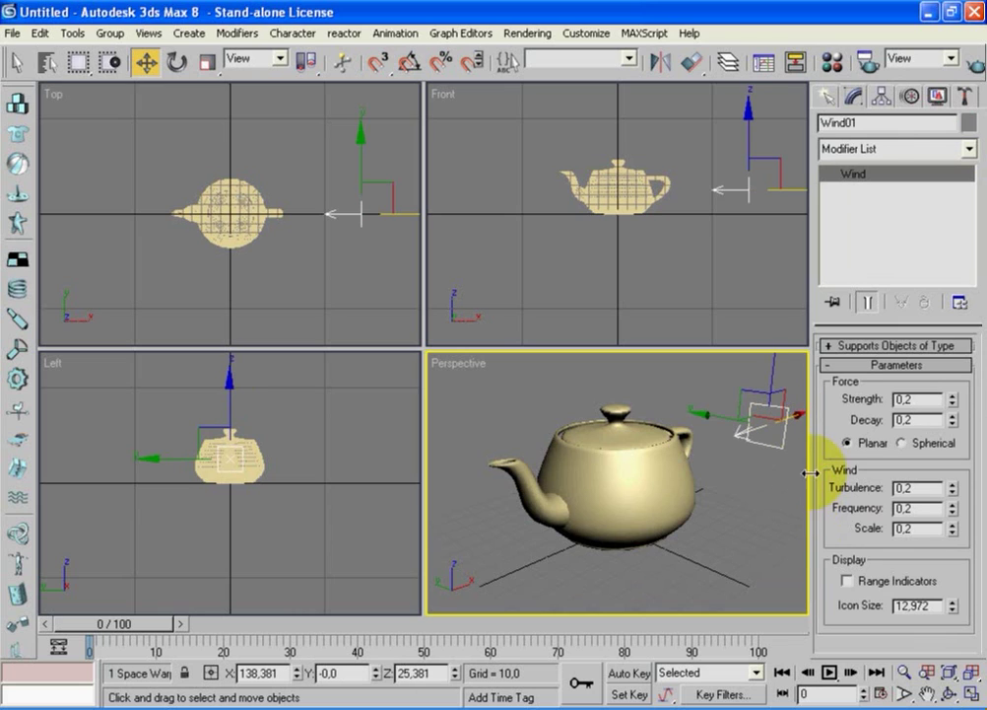
# - Create a Drag space warp in the Perspective view near the teapot's spout
pyautogui.click(831, 100)
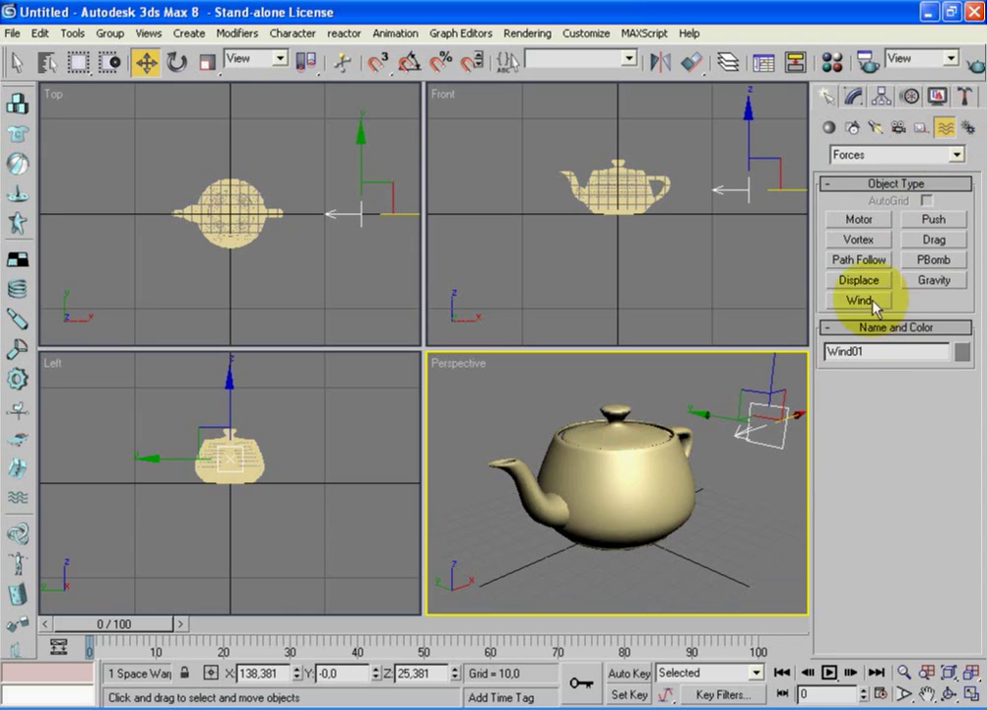
pyautogui.click(934, 238)
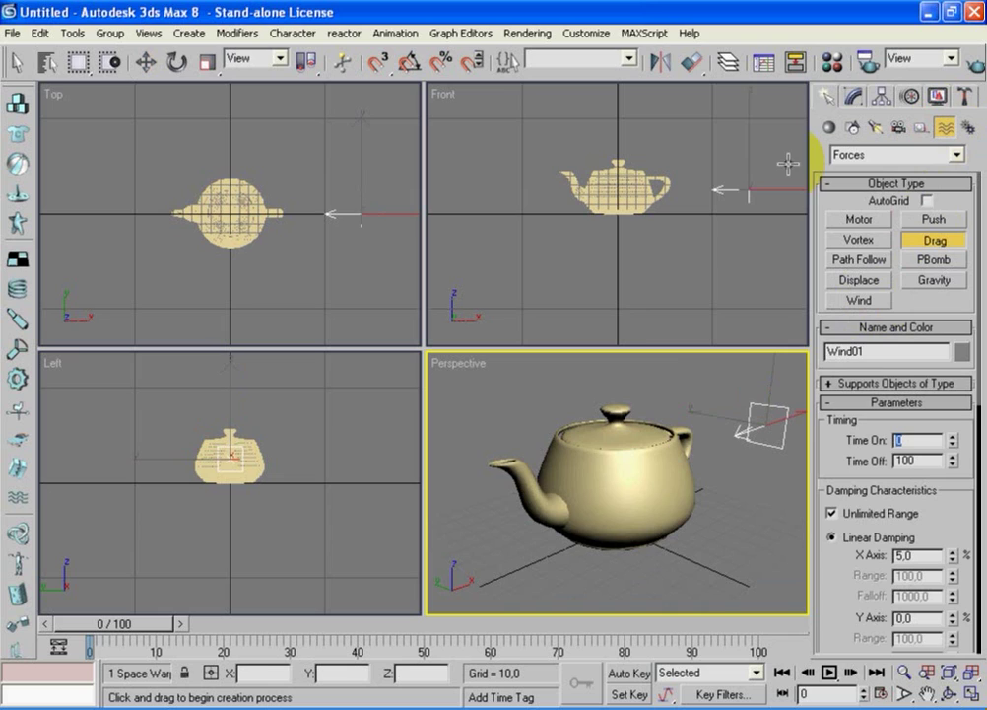
pyautogui.moveTo(462, 419); pyautogui.dragTo(475, 412)
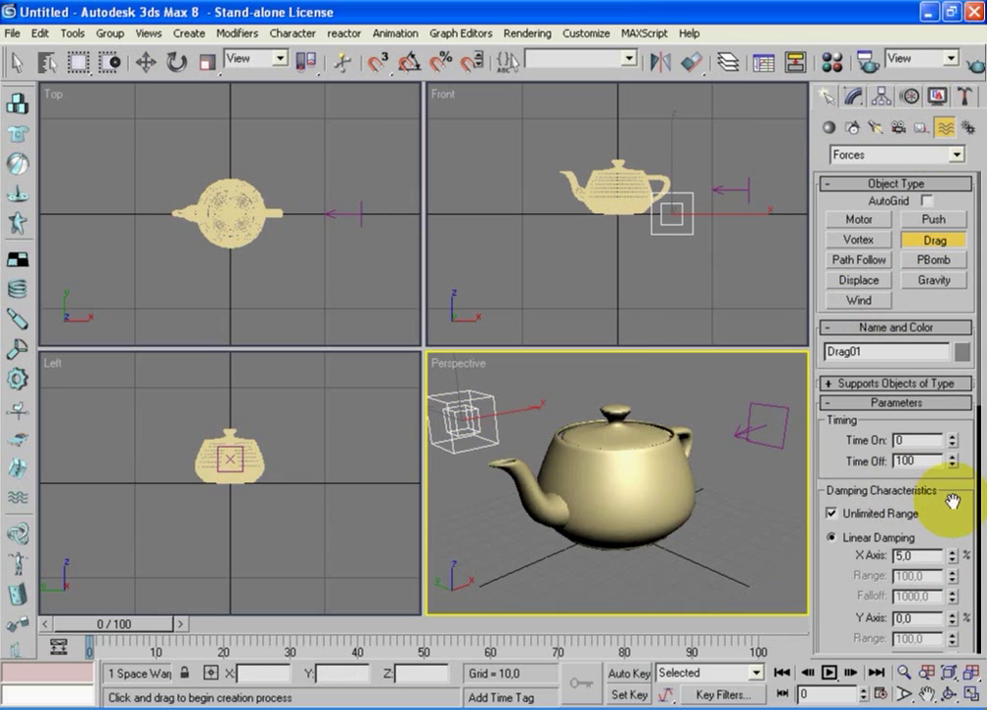
# - Set the drag's linear damping to 2 on the X axis and 5 on both the Y and Z axes
pyautogui.moveTo(946, 523); pyautogui.dragTo(952, 359)
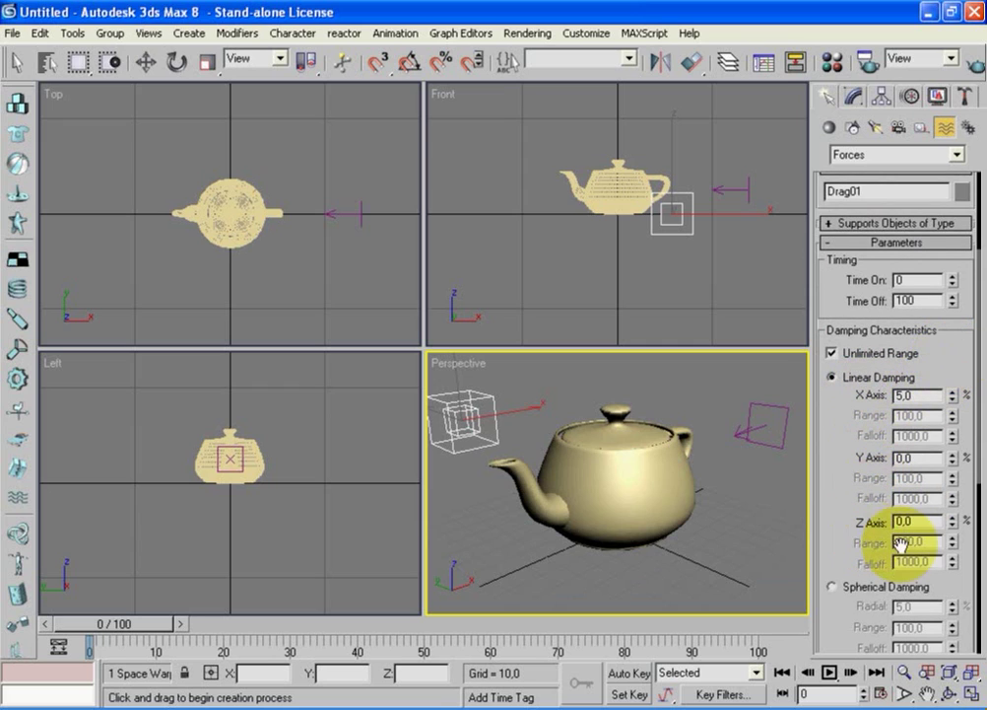
pyautogui.doubleClick(916, 395)
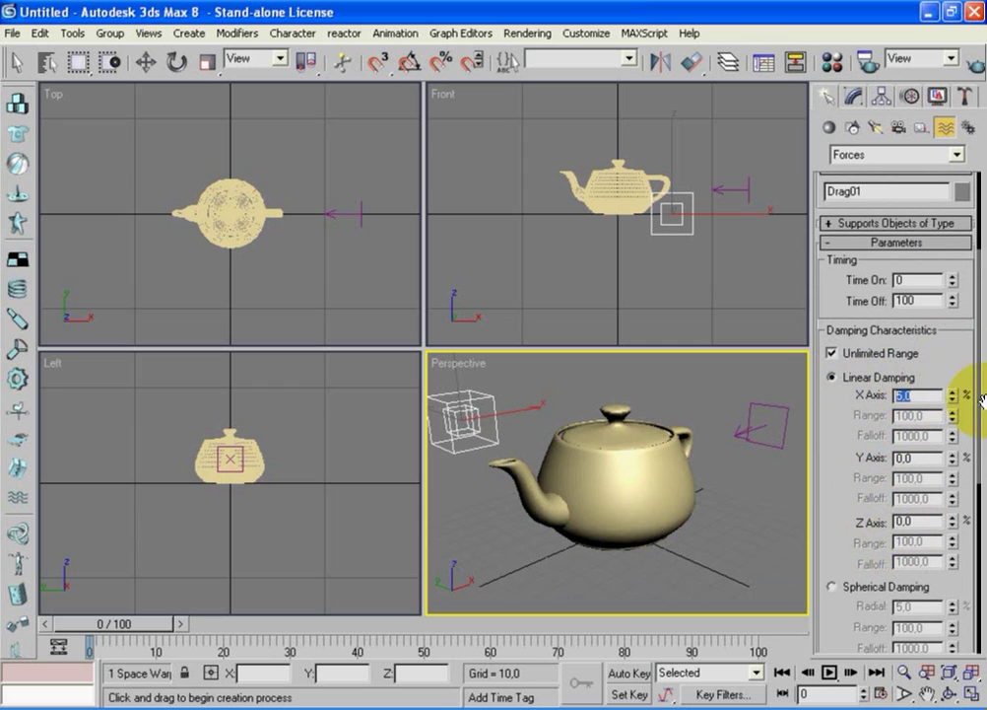
pyautogui.write('2')
pyautogui.press('Return')
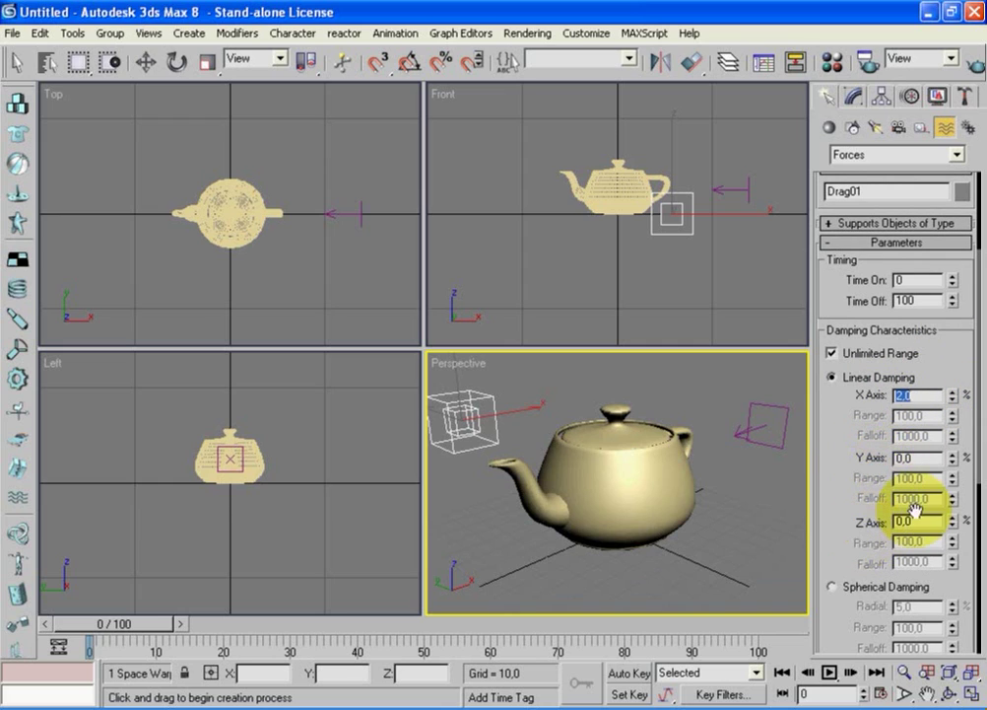
pyautogui.doubleClick(912, 458)
pyautogui.write('5')
pyautogui.press('Return')
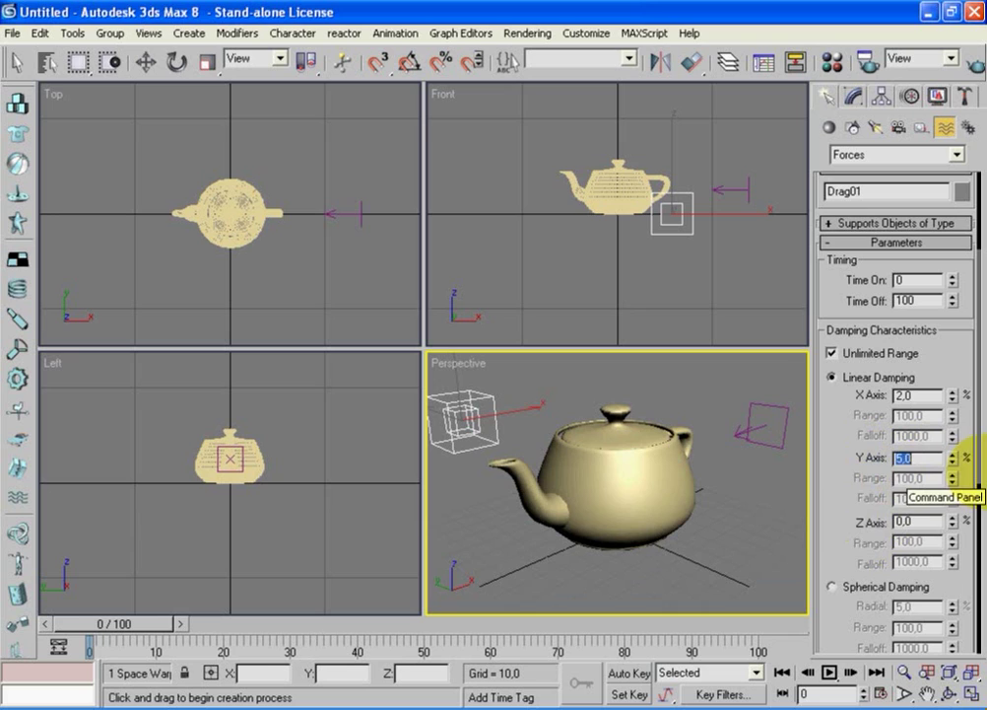
pyautogui.press('Tab')
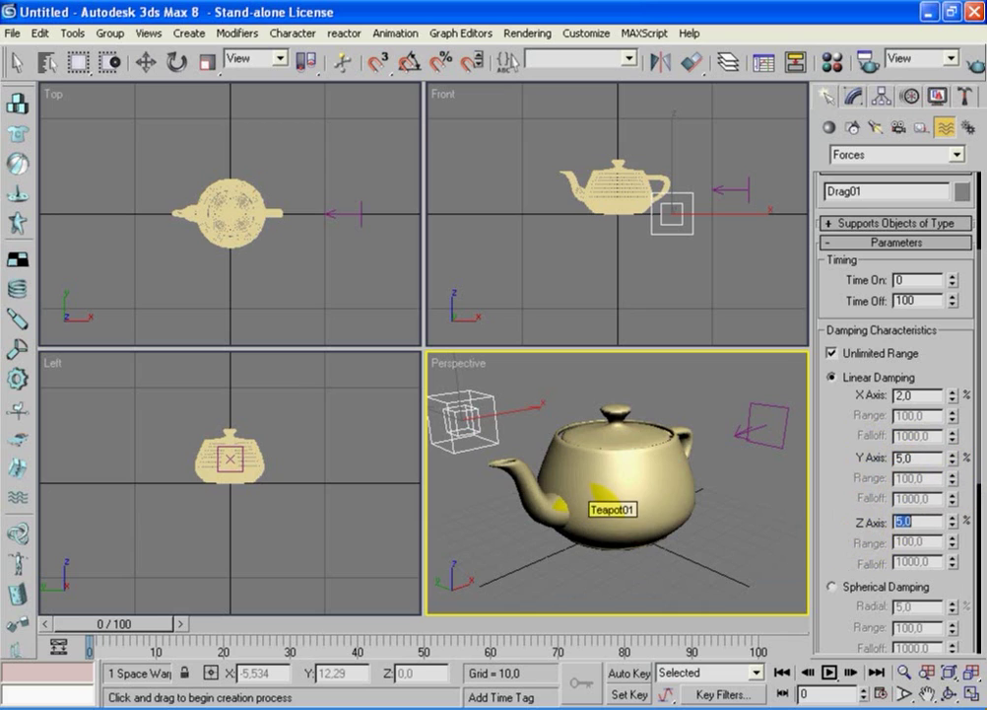
# - Set the drag's linear damping on the Z axis to 5
pyautogui.write('5')
pyautogui.moveTo(844, 458); pyautogui.dragTo(827, 683)
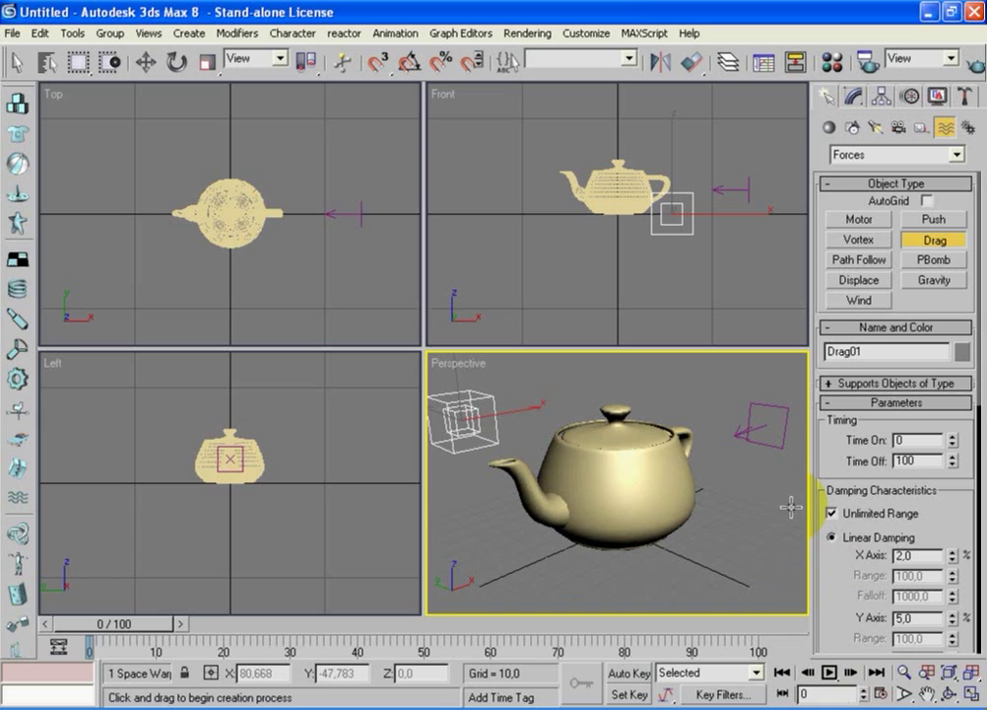
# - Create a PF Source particle emitter of about 55 by 62 units in the Perspective view, on the ground beside the teapot
pyautogui.click(830, 129)
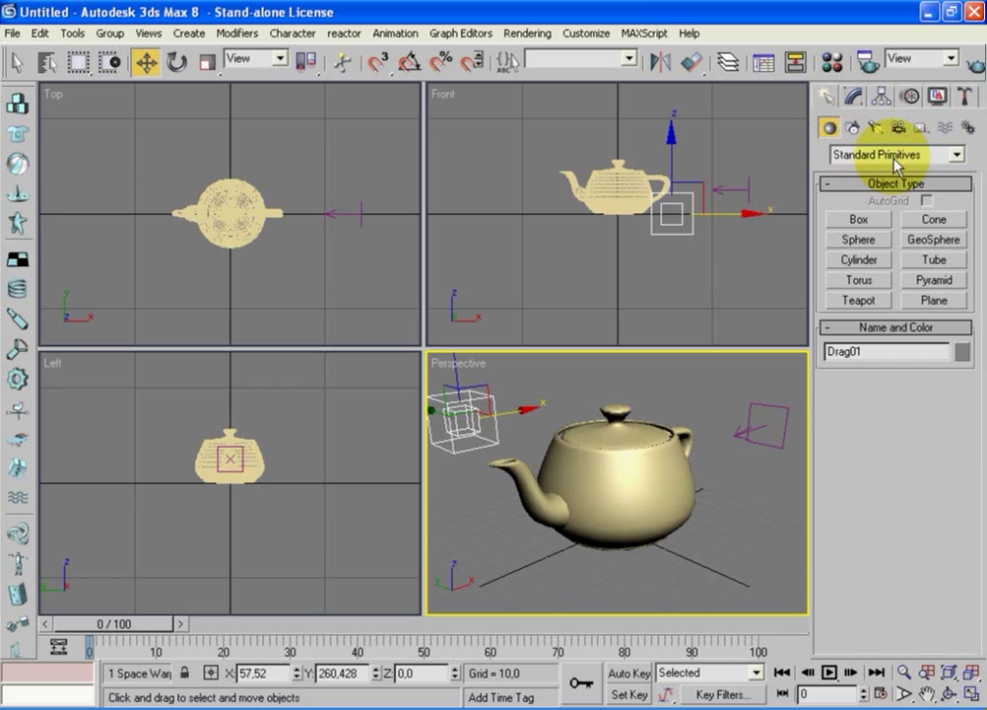
pyautogui.click(894, 157)
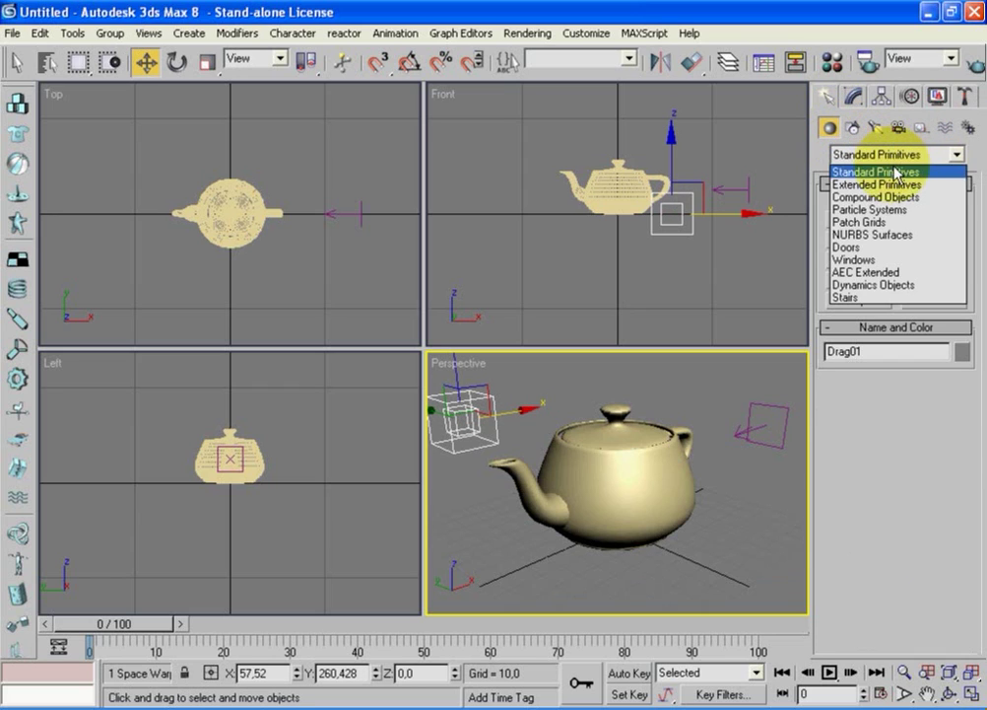
pyautogui.click(894, 210)
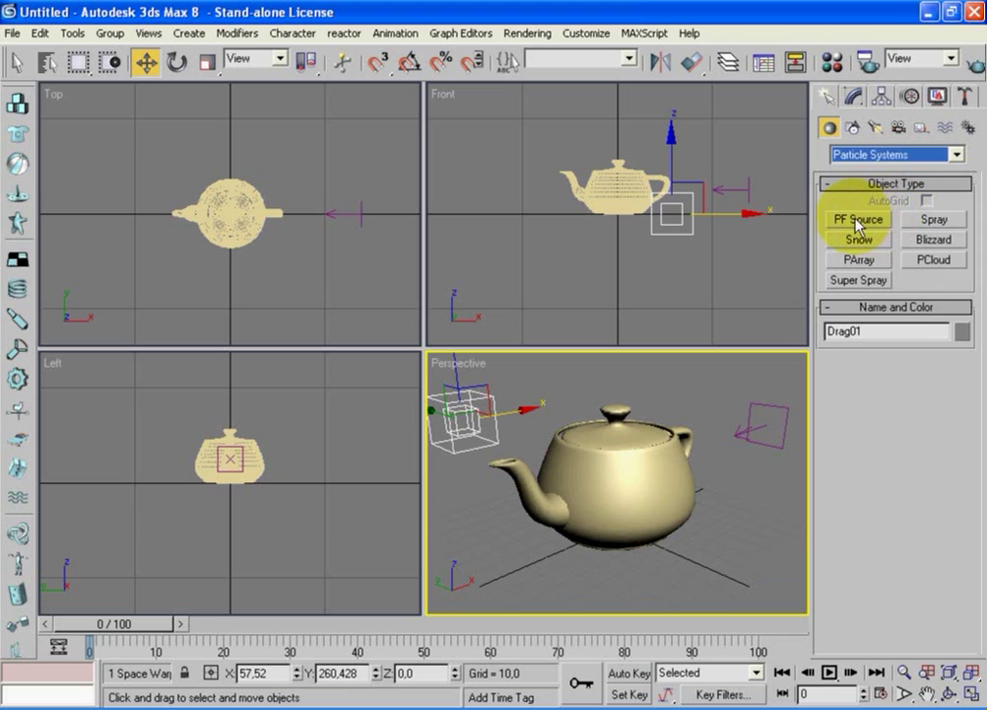
pyautogui.click(857, 221)
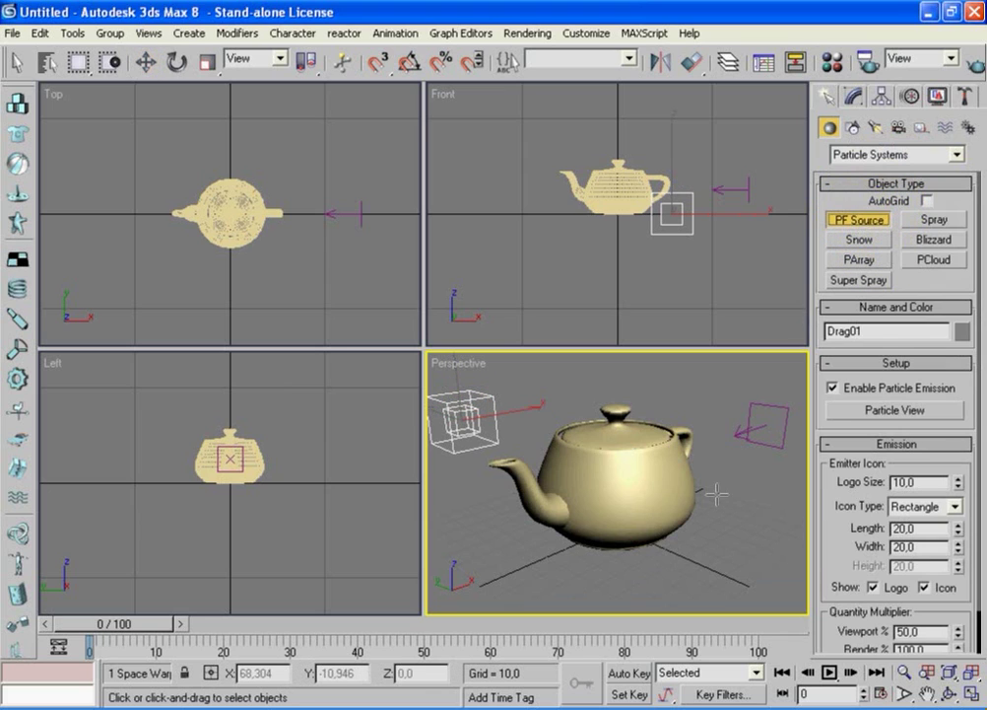
pyautogui.moveTo(712, 493); pyautogui.dragTo(798, 566)
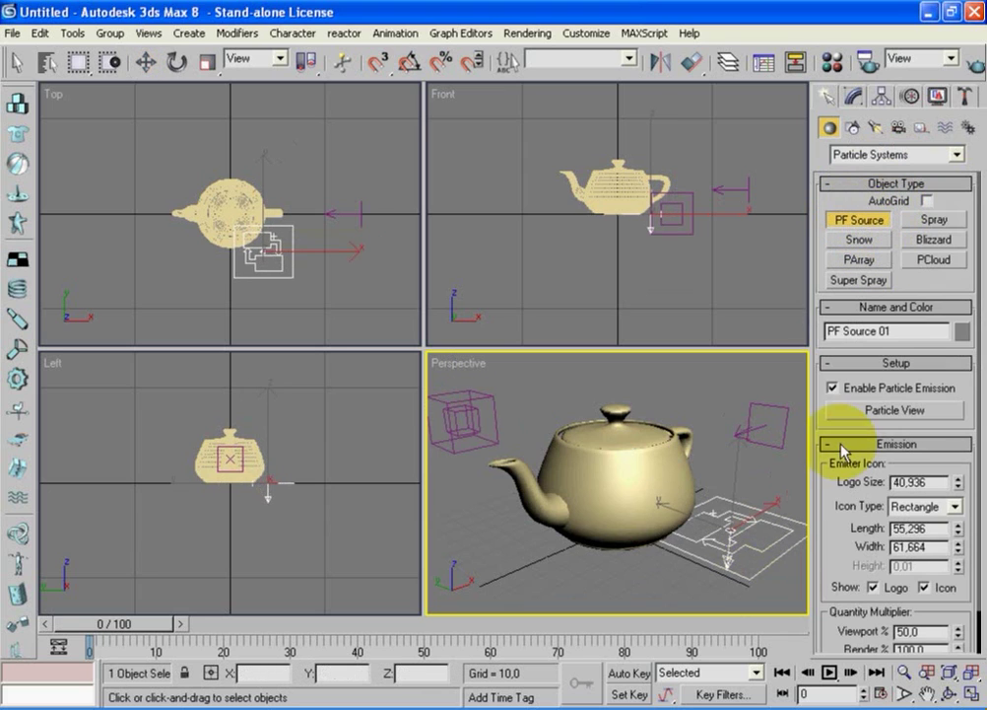
# - Set the PF Source's viewport quantity multiplier to 1%
pyautogui.scroll(-2, 830, 527)
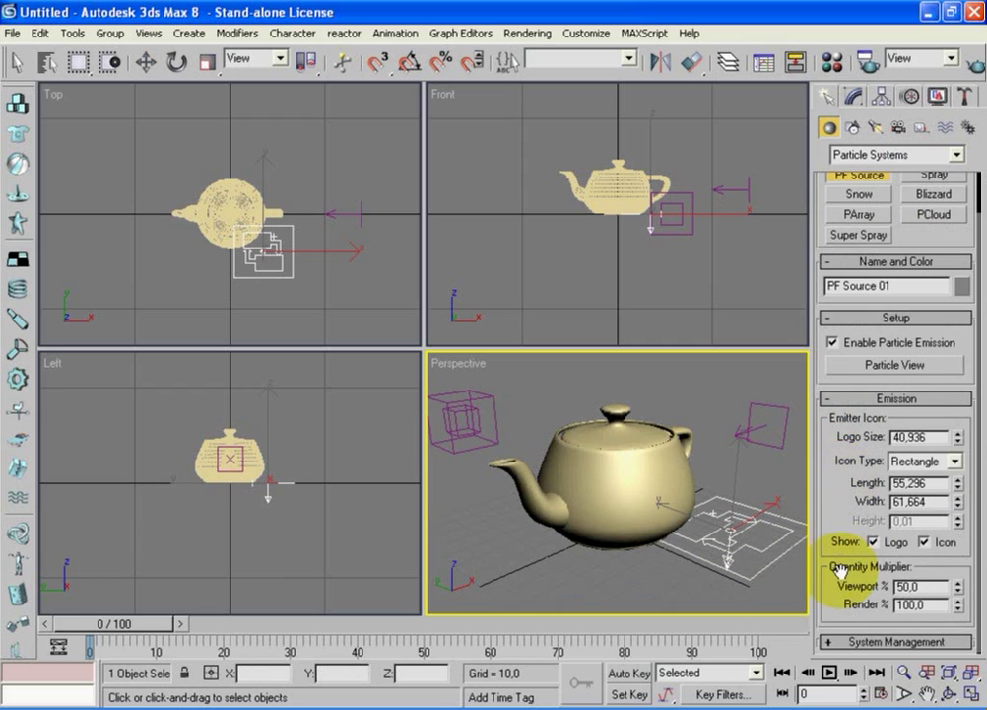
pyautogui.doubleClick(889, 586)
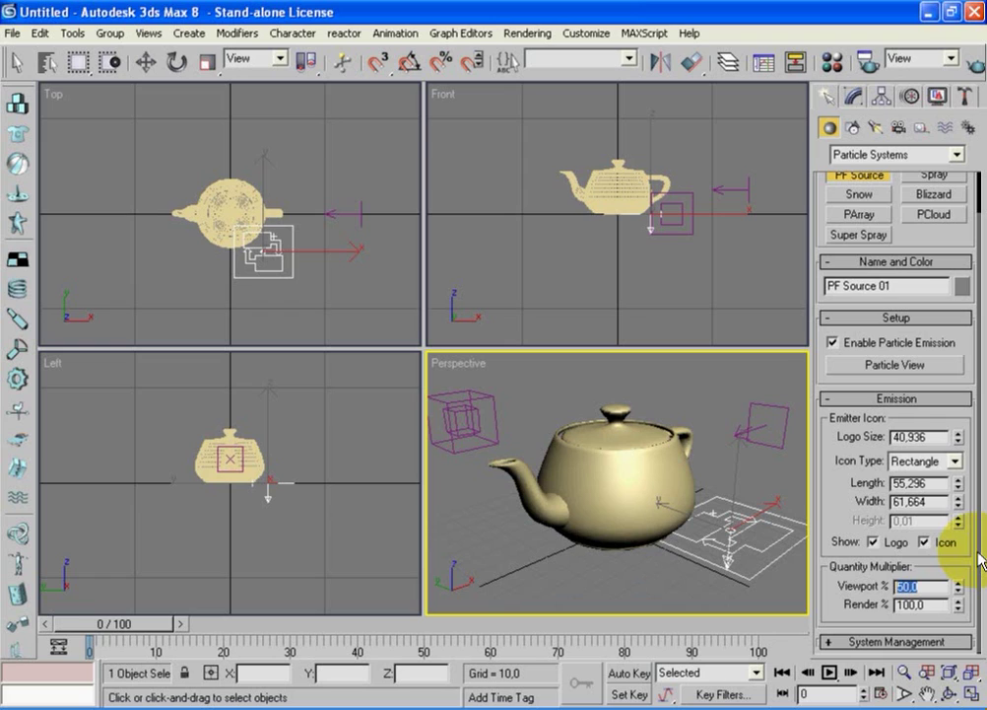
pyautogui.write('1')
pyautogui.press('Return')
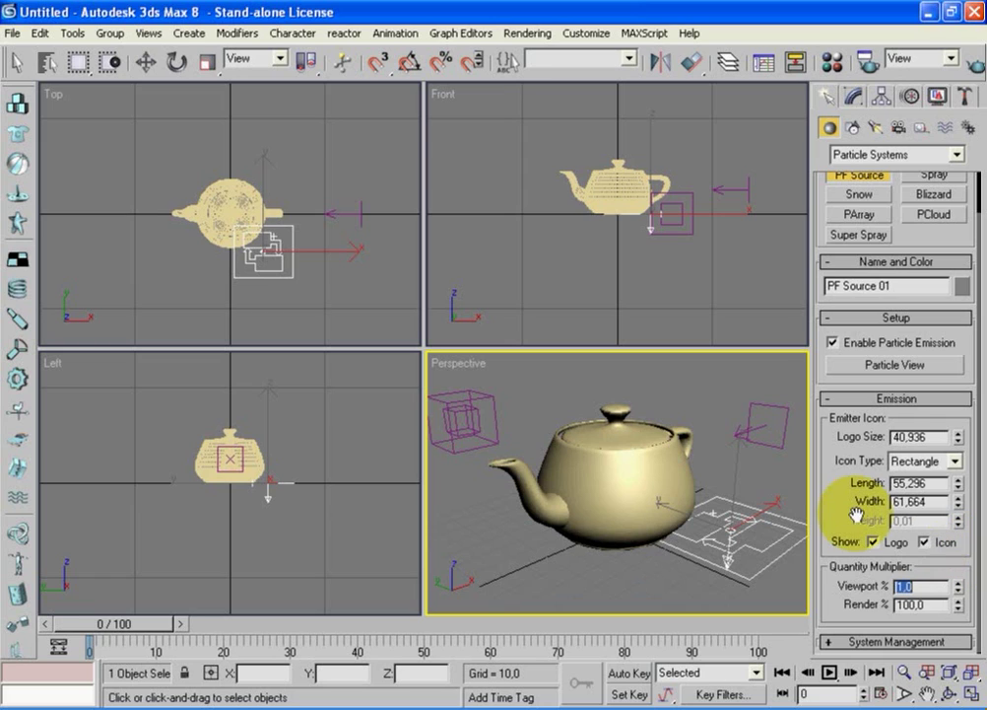
# - Open the maximized Particle View and delete the Position Icon, Speed and Rotation operators from Event 01
pyautogui.scroll(2, 845, 512)
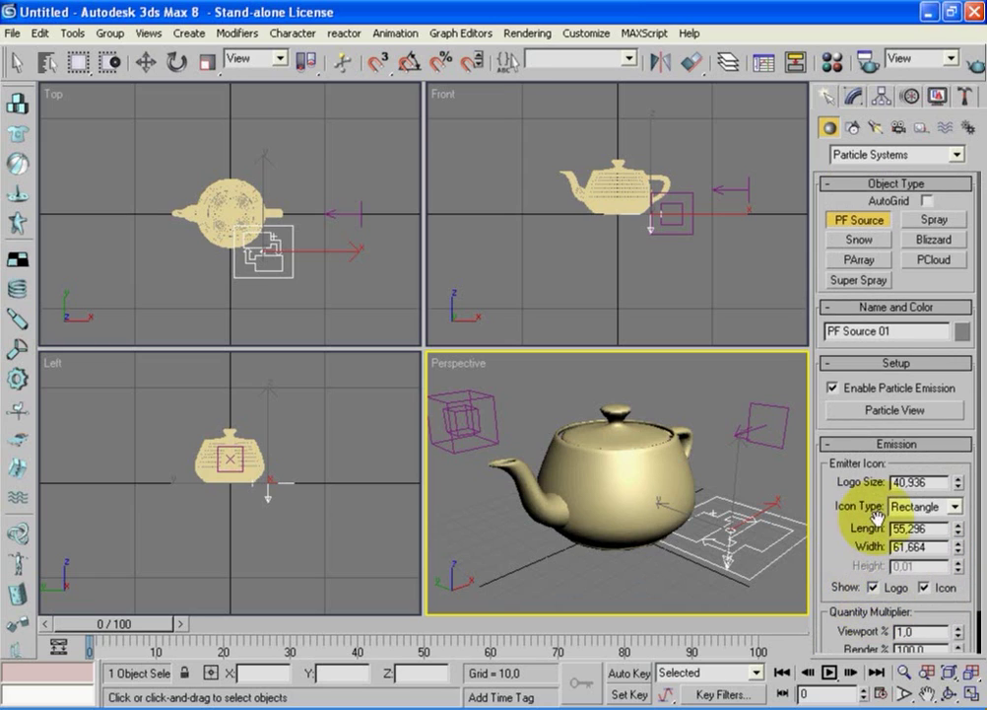
pyautogui.click(909, 413)
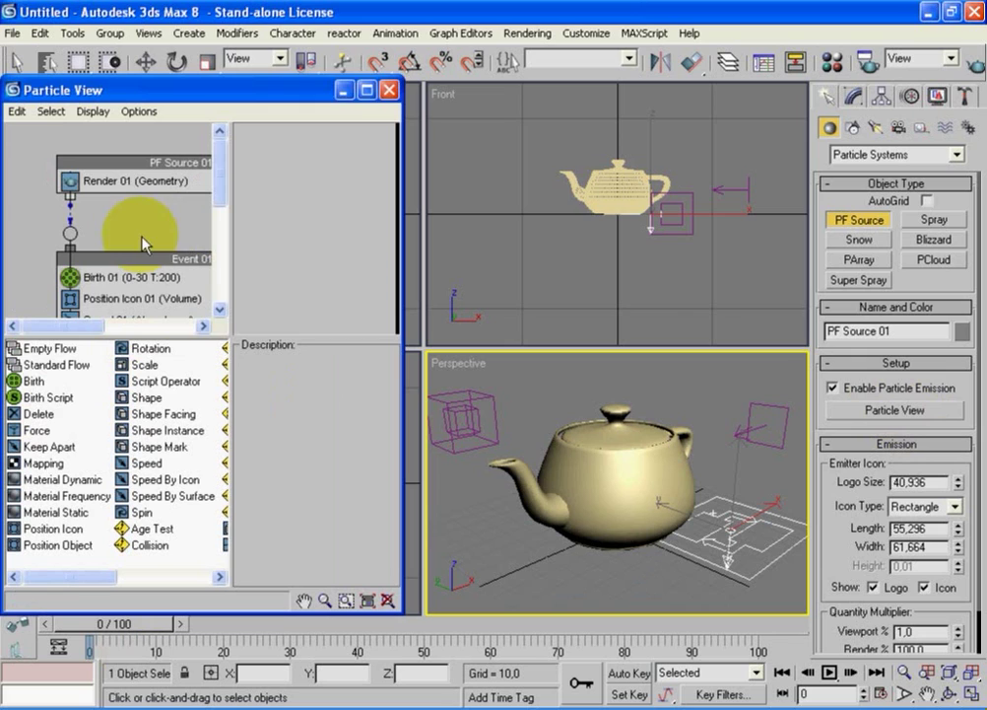
pyautogui.click(367, 89)
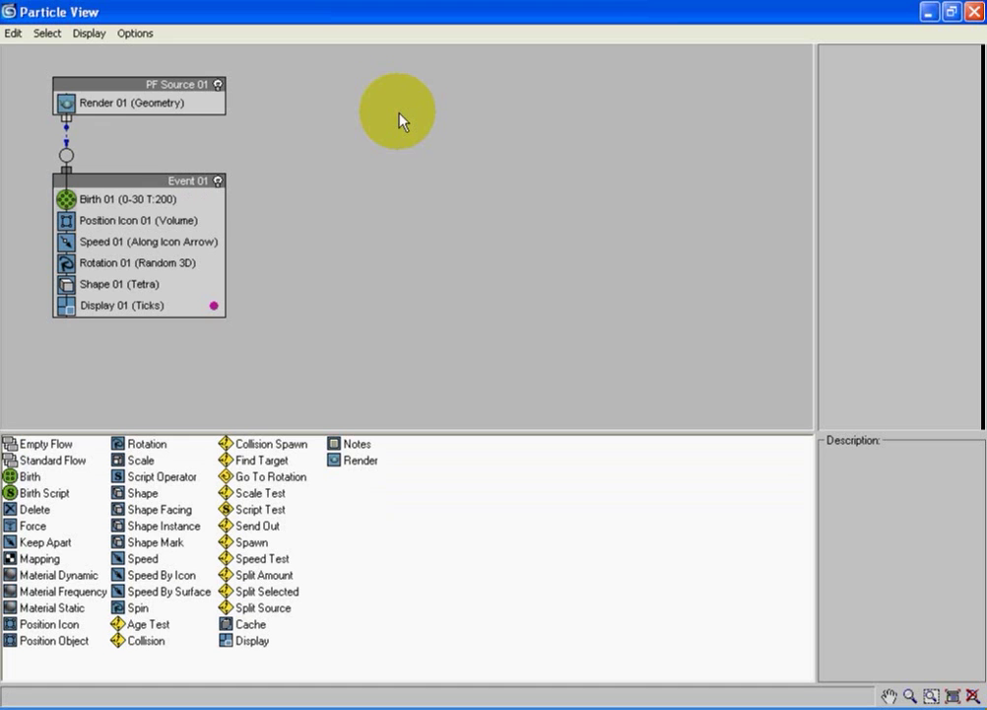
pyautogui.click(99, 269)
pyautogui.keyDown('ctrl'); pyautogui.click(134, 241); pyautogui.keyUp('ctrl')
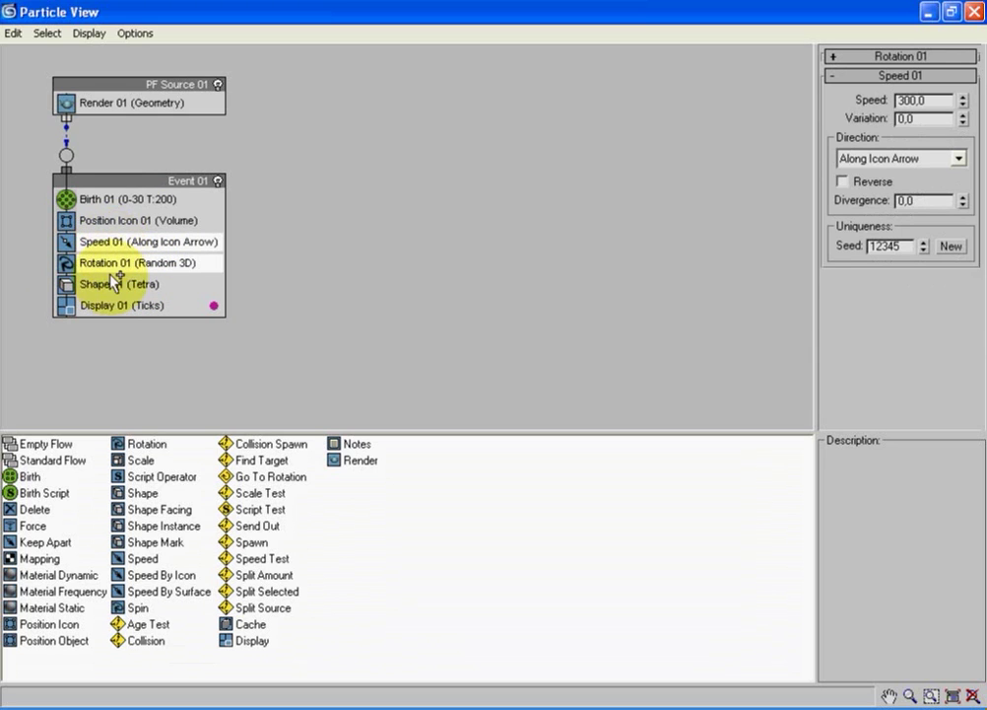
pyautogui.keyDown('ctrl'); pyautogui.click(131, 220); pyautogui.keyUp('ctrl')
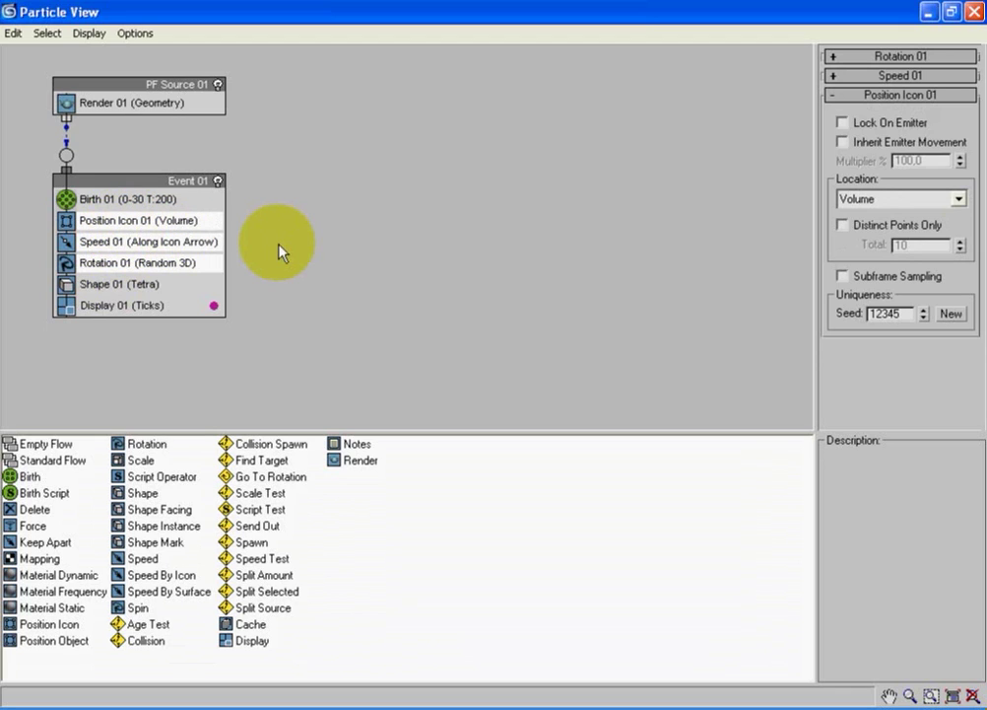
pyautogui.press('Delete')
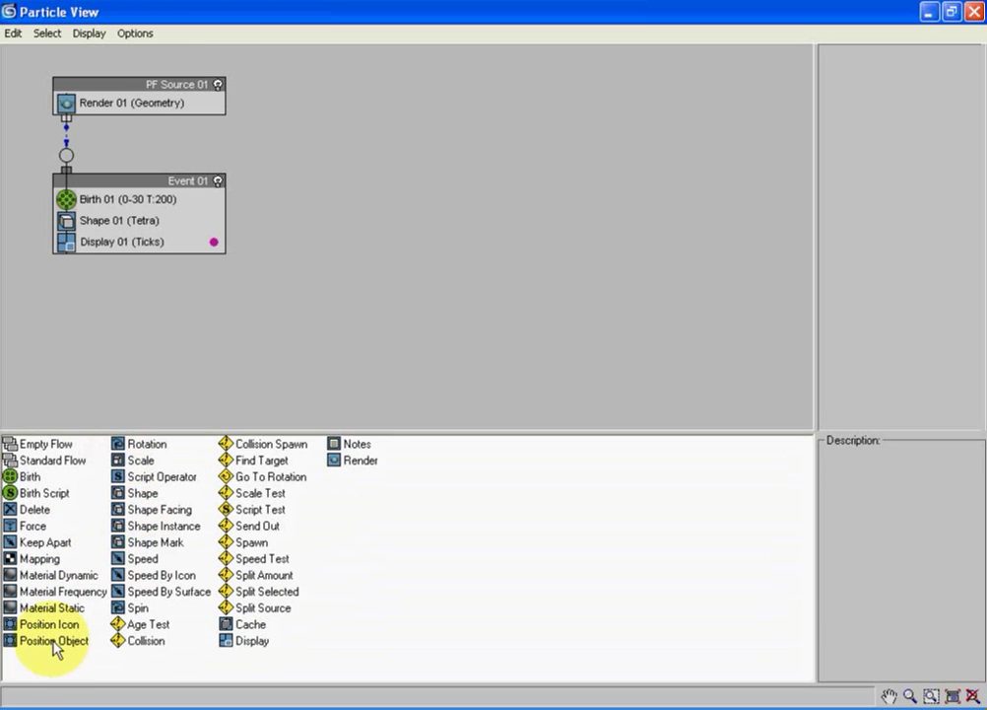
# - Add a Position Object operator after Birth and a Force operator after Shape in Event 01
pyautogui.moveTo(54, 646); pyautogui.dragTo(106, 220)
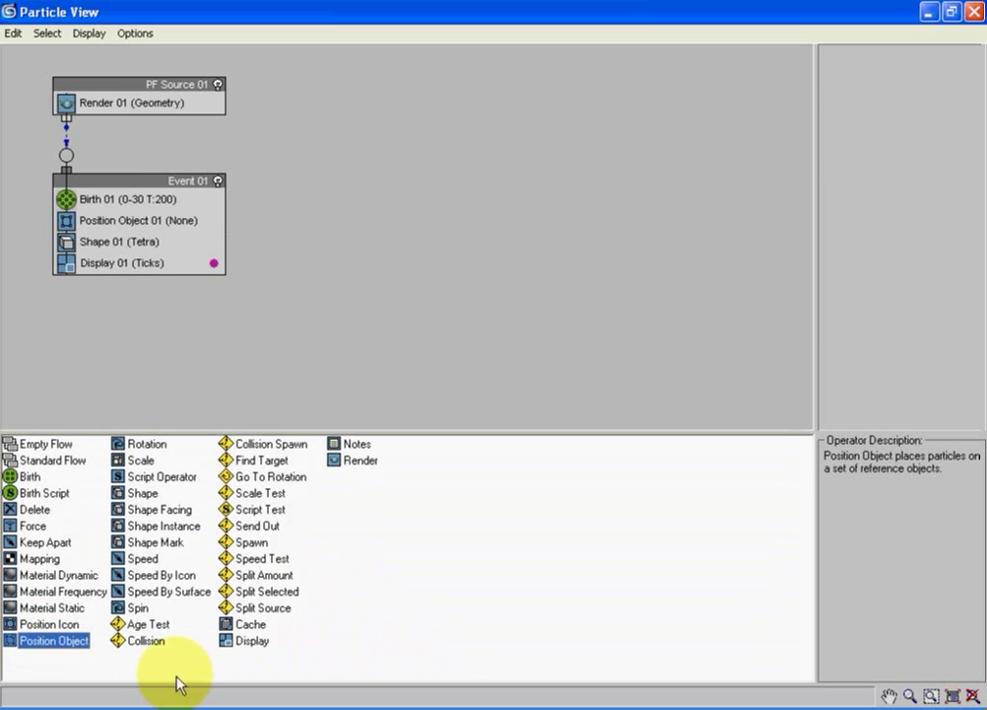
pyautogui.moveTo(34, 527); pyautogui.dragTo(141, 262)
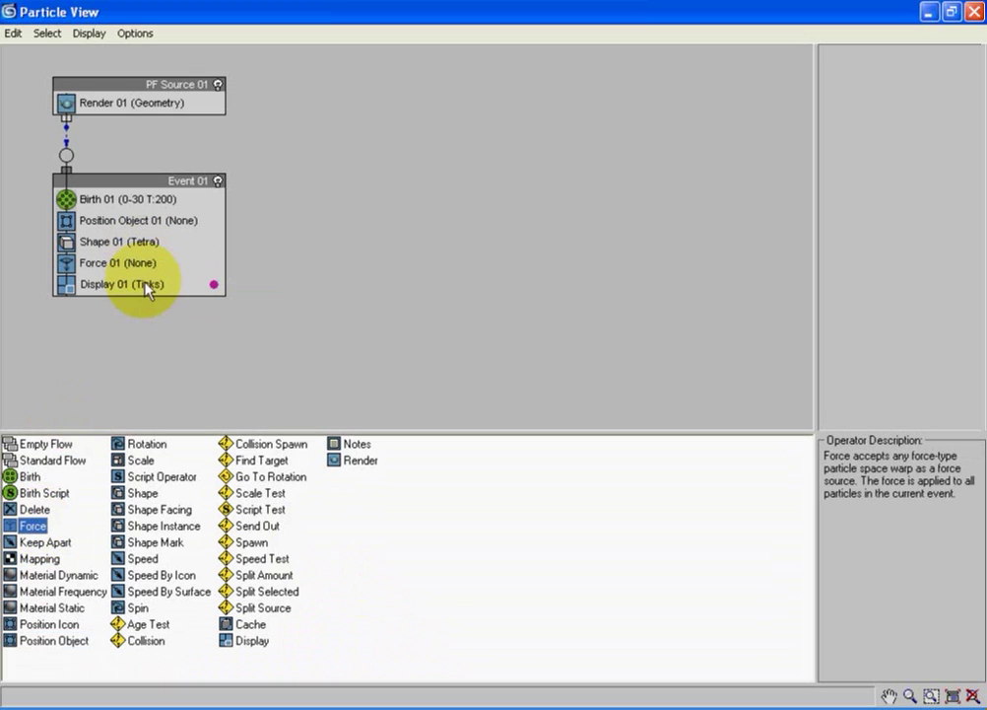
# - Assign Teapot01 as the emitter object of the Position Object operator
pyautogui.click(148, 221)
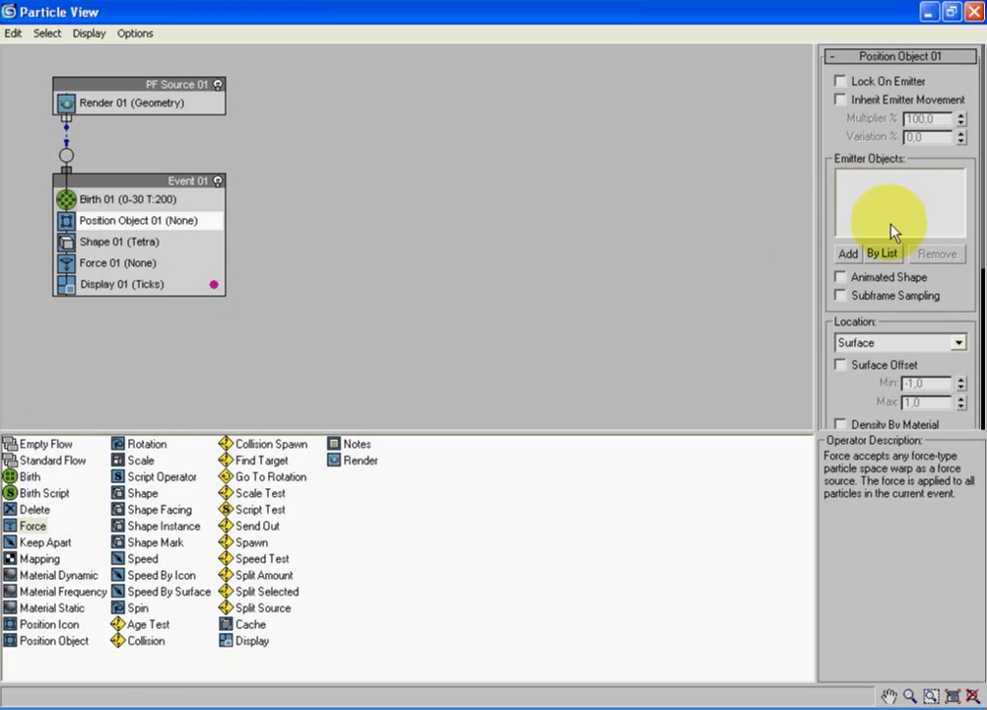
pyautogui.click(882, 255)
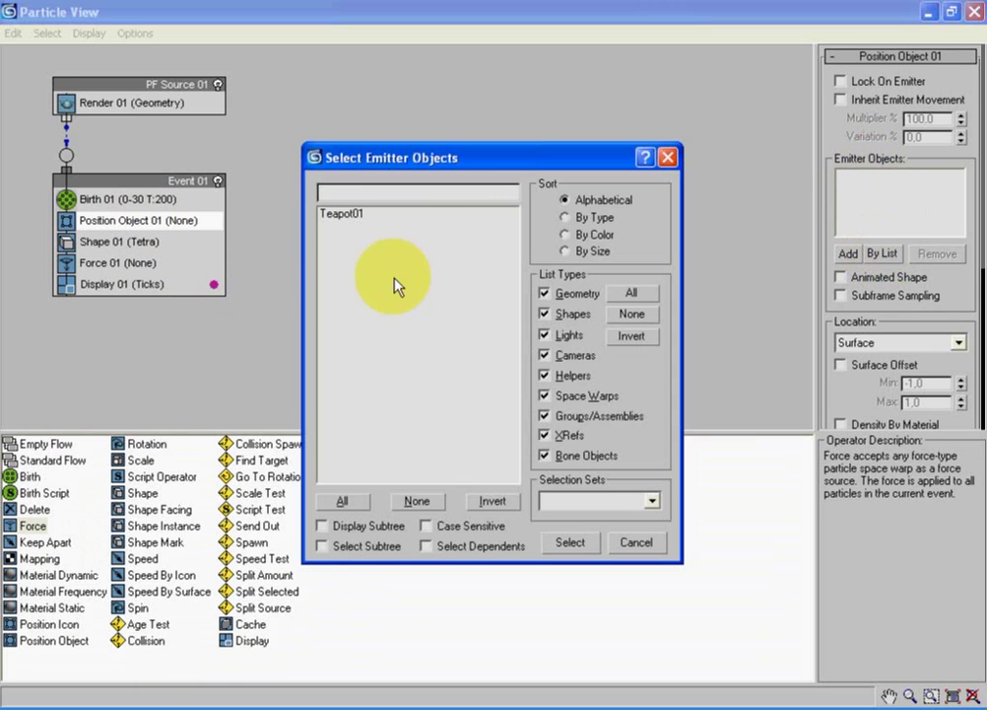
pyautogui.click(340, 214)
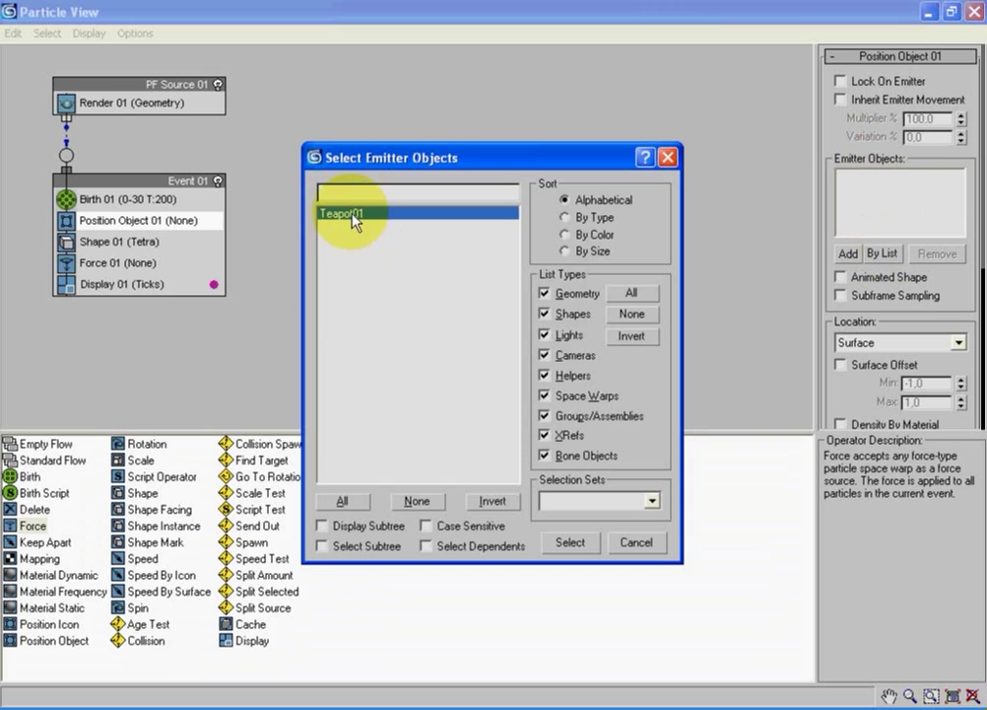
pyautogui.doubleClick(343, 213)
# - Make Position Object use grayscale density by material with sub-material ID 2, and delete particles whose location is invalid
pyautogui.moveTo(957, 303); pyautogui.dragTo(963, 128)
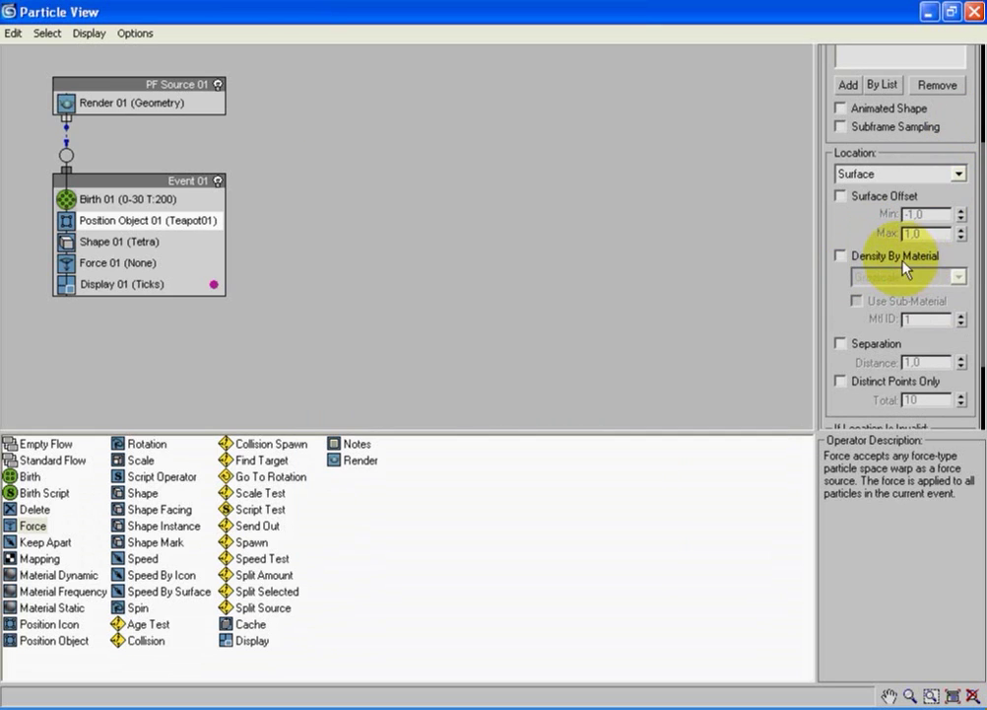
pyautogui.click(840, 256)
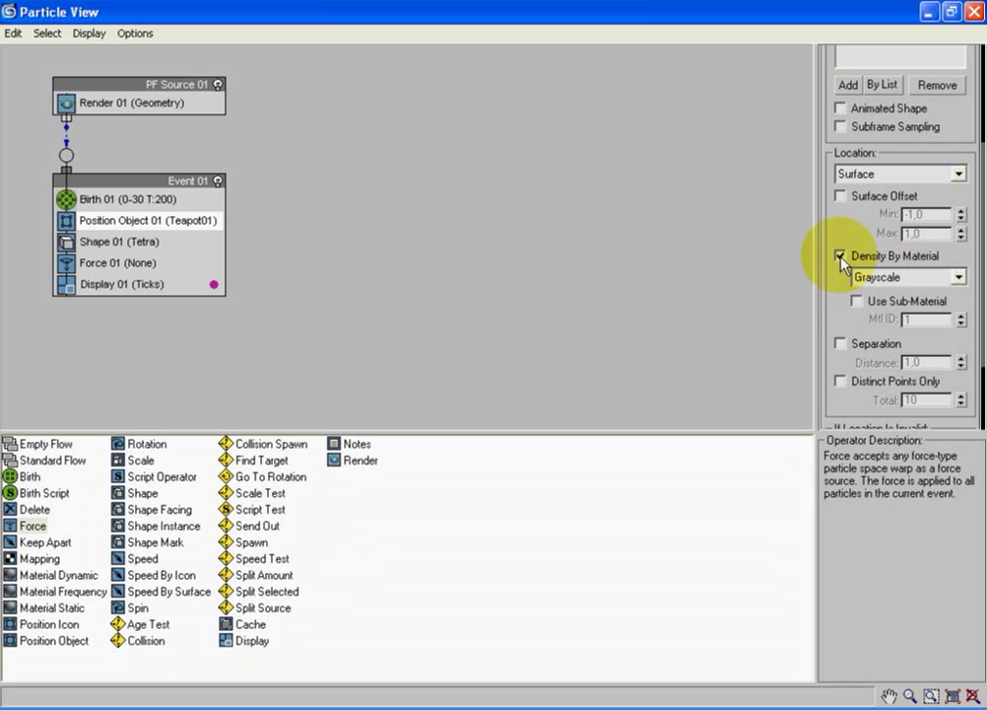
pyautogui.moveTo(844, 296); pyautogui.dragTo(859, 253)
pyautogui.click(863, 258)
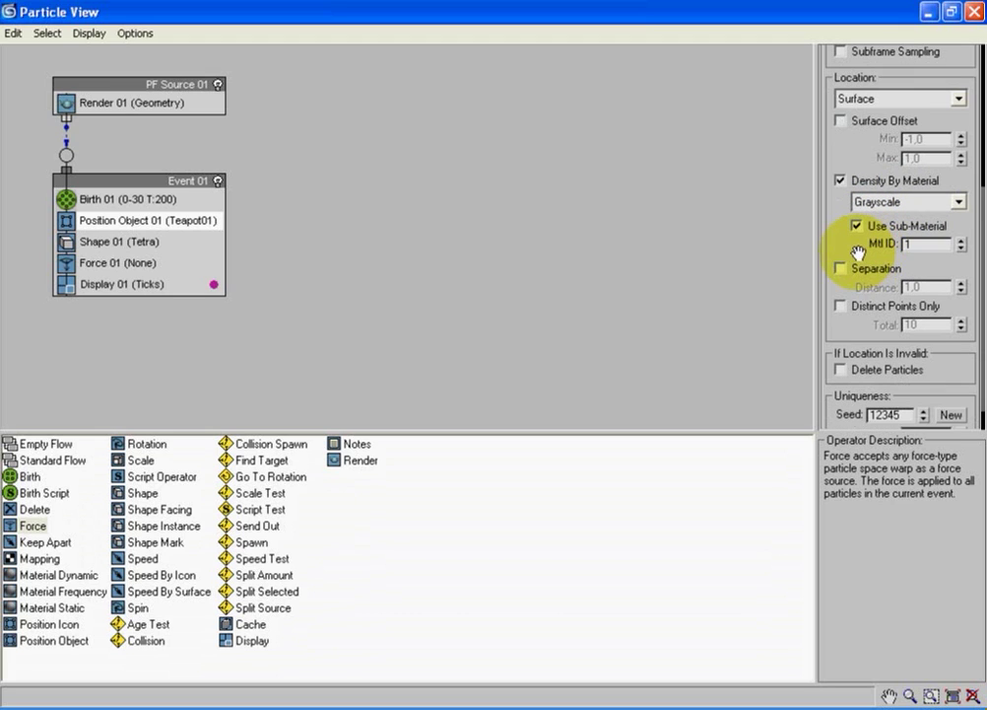
pyautogui.click(960, 240)
pyautogui.moveTo(948, 276); pyautogui.dragTo(946, 246)
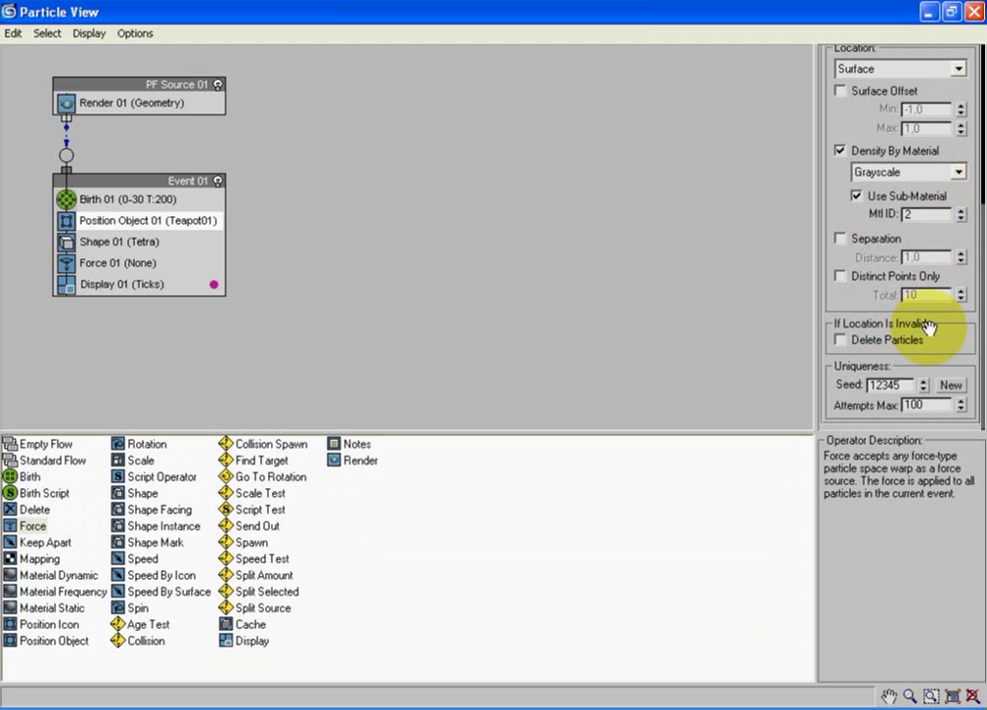
pyautogui.click(841, 339)
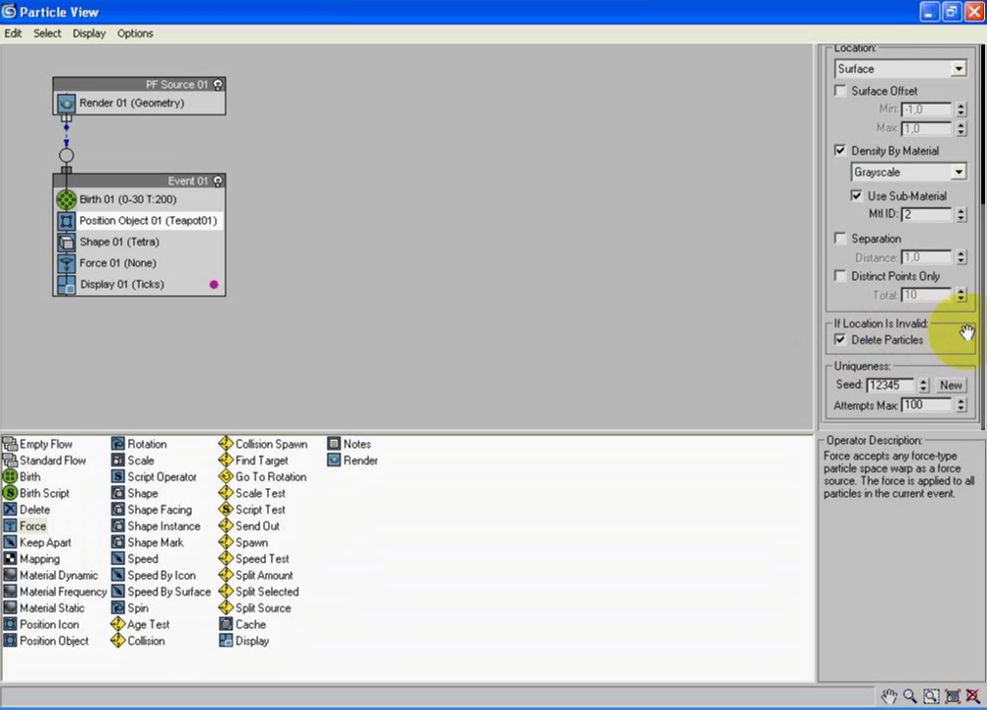
pyautogui.moveTo(966, 335); pyautogui.dragTo(585, 243)
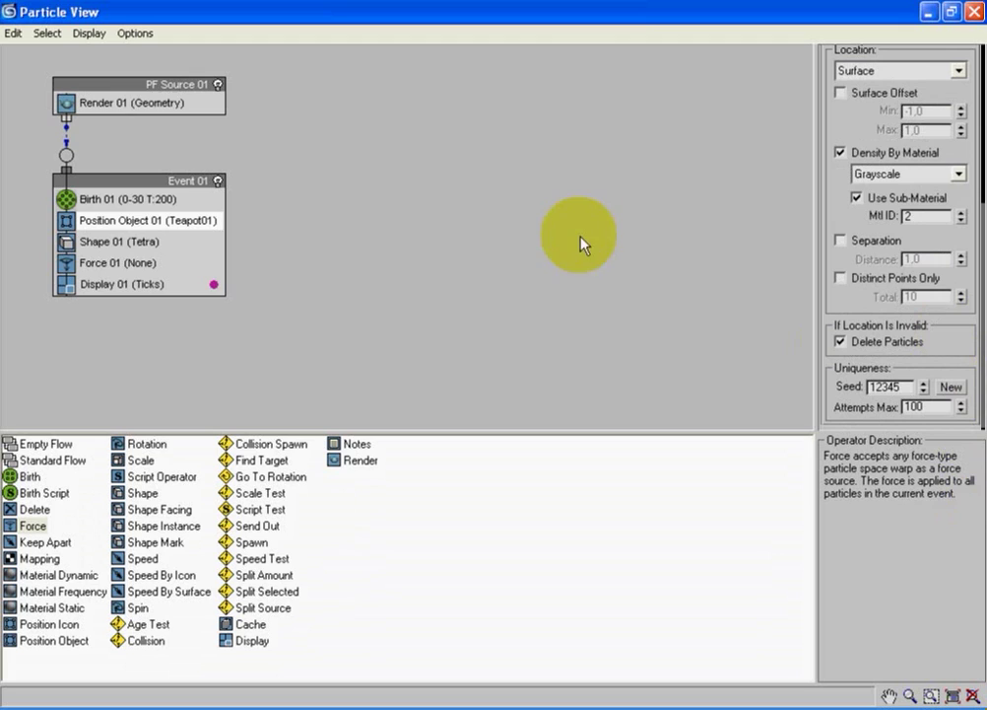
# - Set the size of the Tetra particles in the Shape operator to 0,4
pyautogui.click(103, 246)
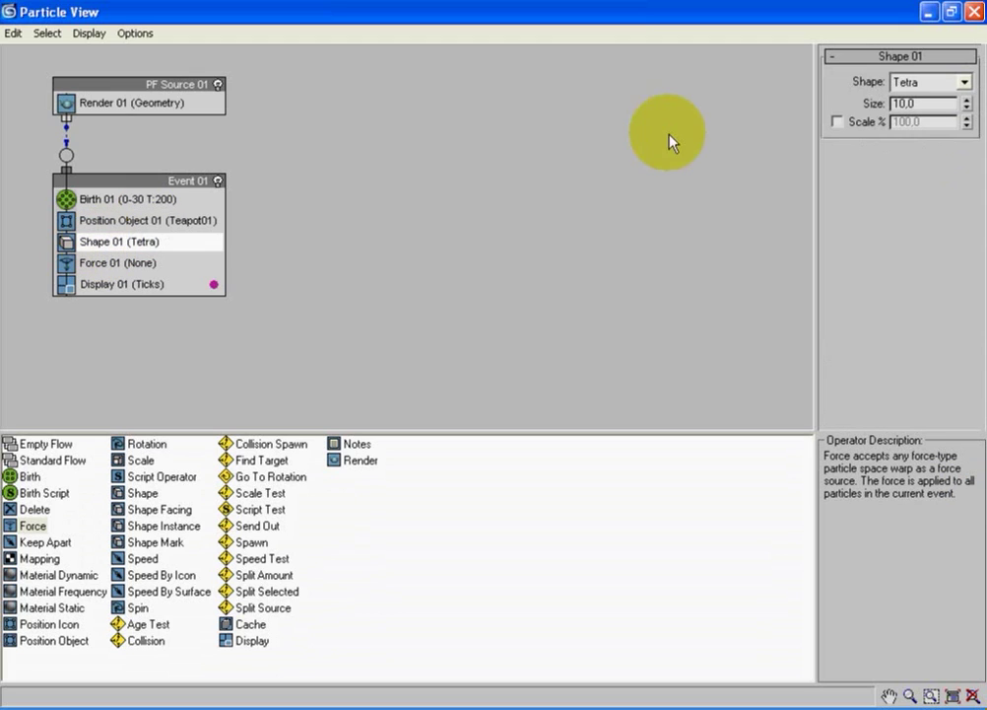
pyautogui.doubleClick(926, 102)
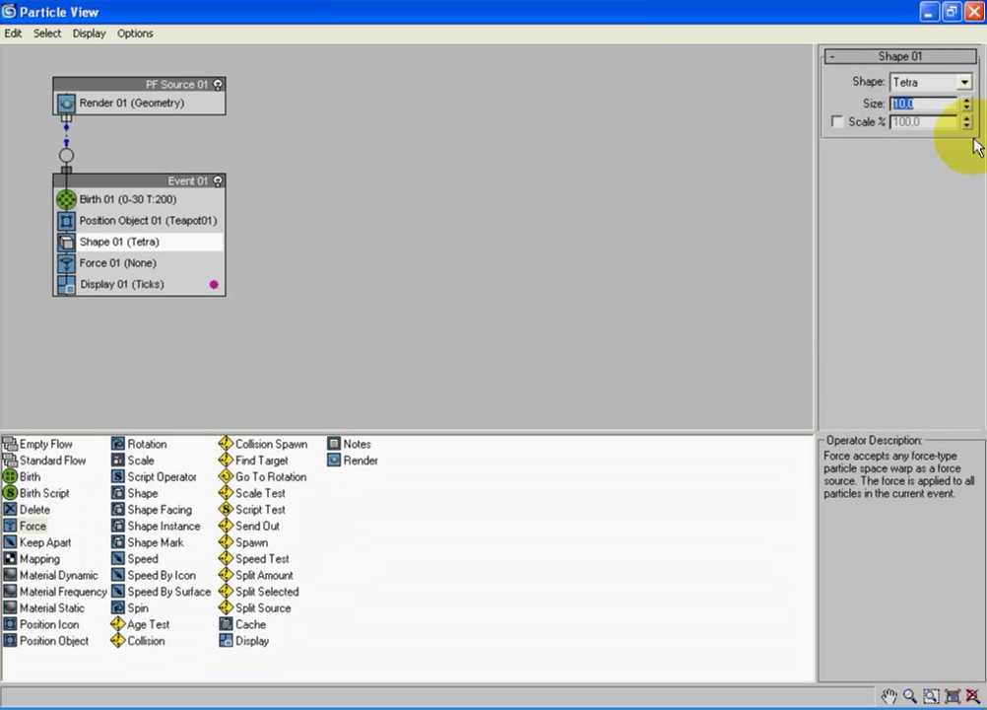
pyautogui.press('BackSpace')
pyautogui.write('0,4')
pyautogui.press('Return')
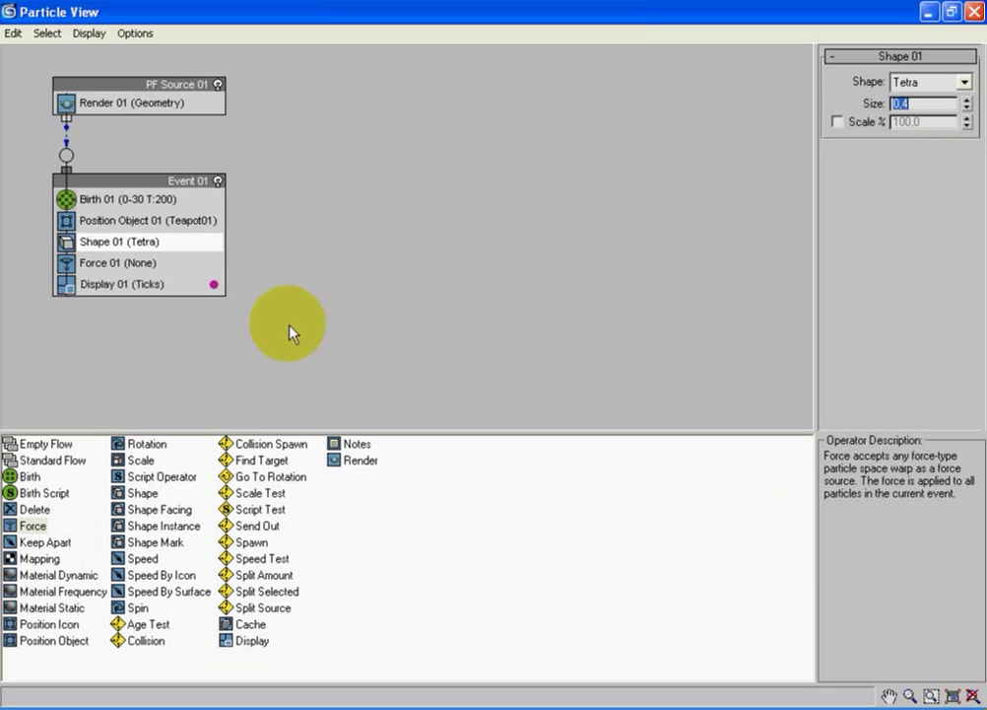
# - Add both the Drag01 and Wind01 space warps to the Force operator
pyautogui.click(146, 266)
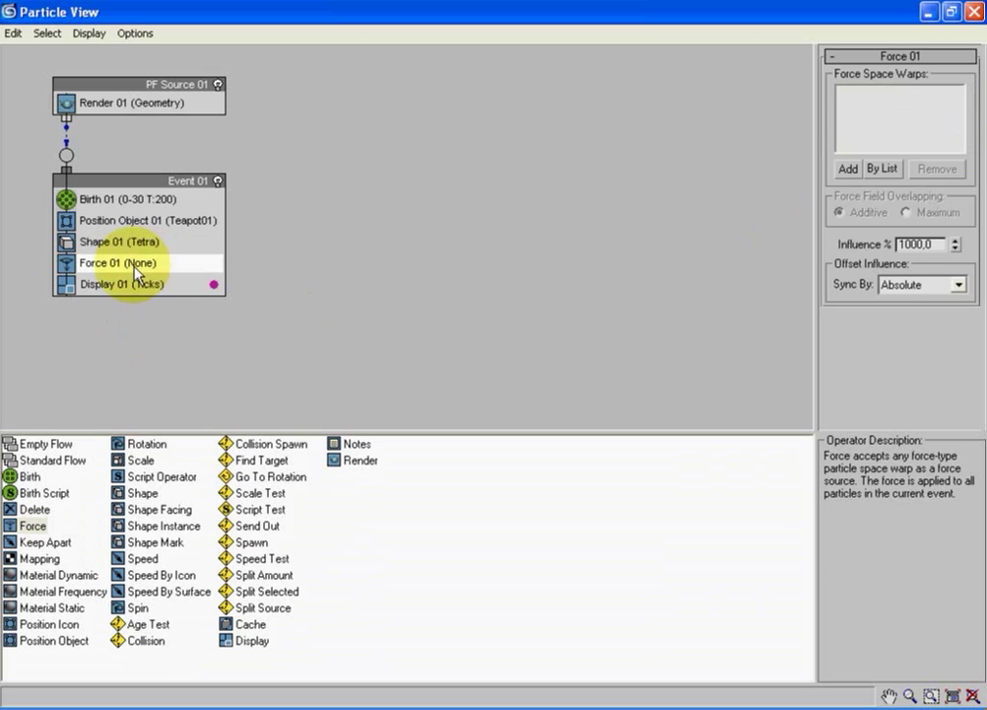
pyautogui.click(882, 169)
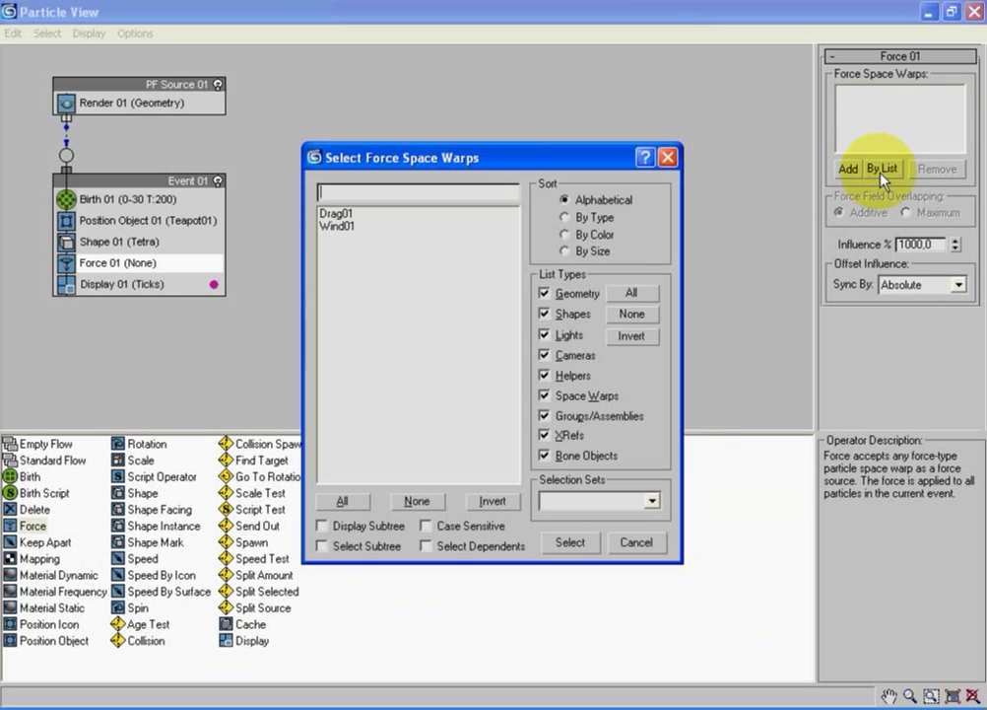
pyautogui.click(344, 503)
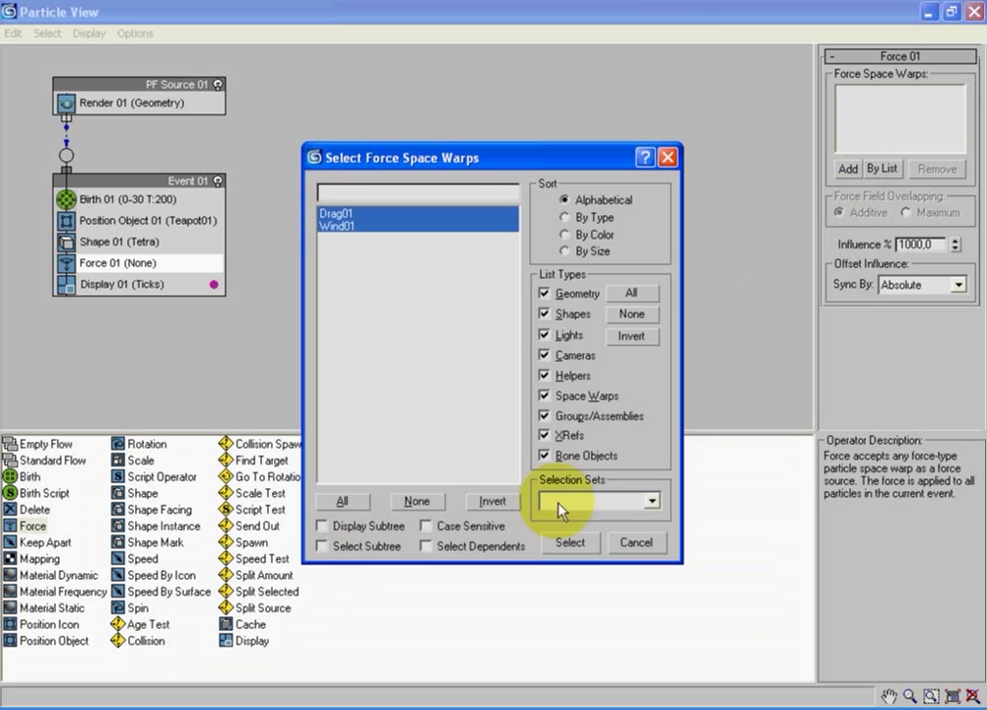
pyautogui.click(595, 551)
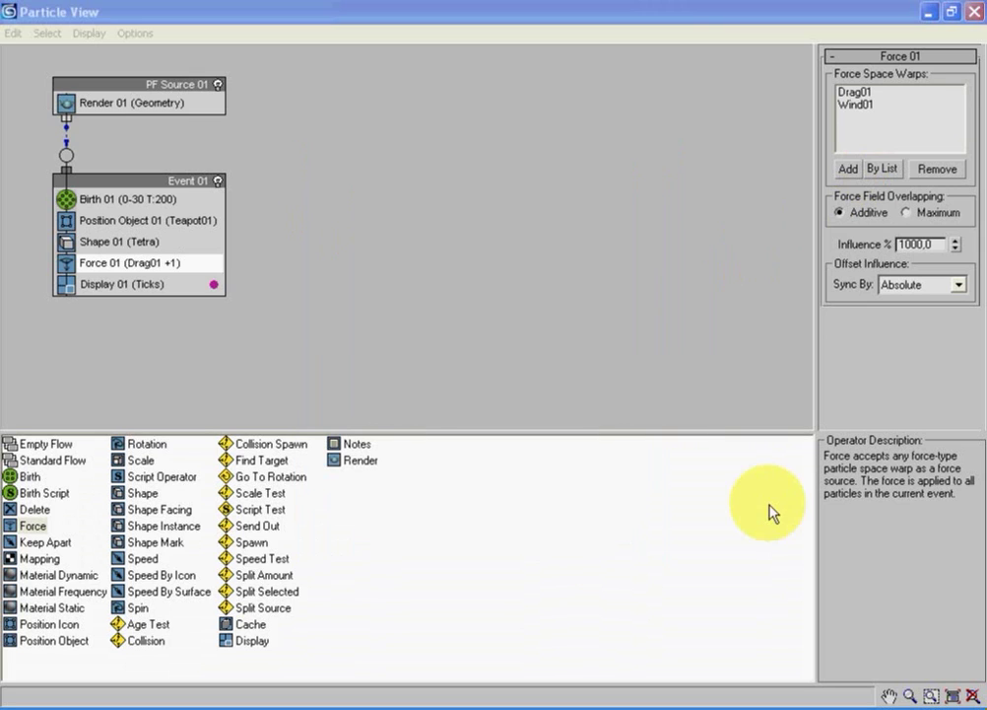
# - Set the Display operator's type to Dots and its particle color to pure red (255, 0, 0)
pyautogui.click(129, 286)
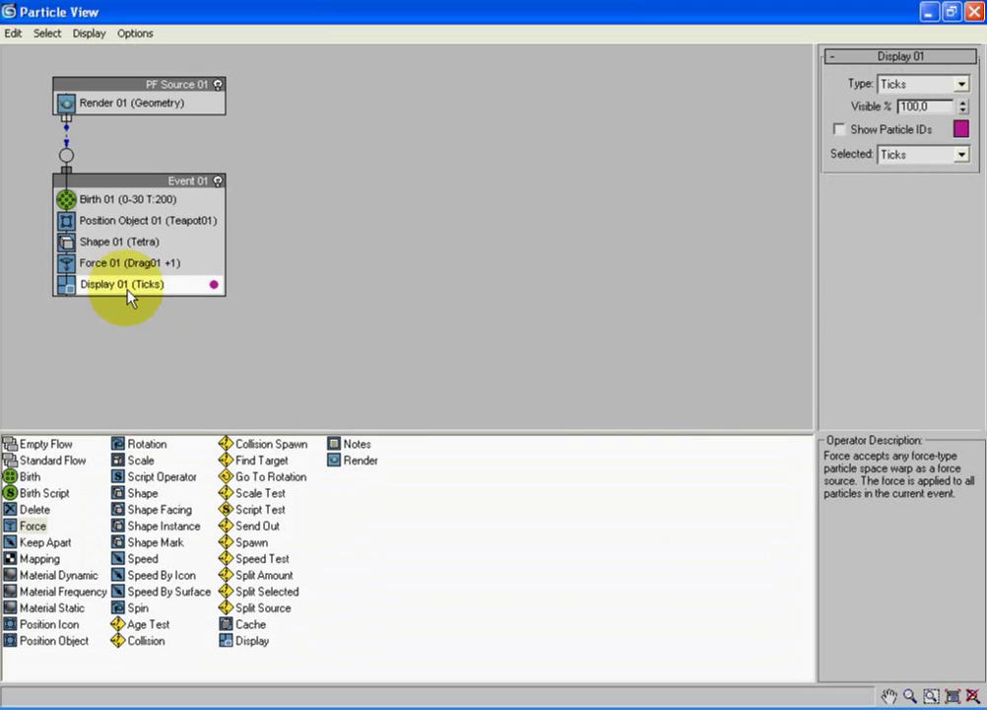
pyautogui.click(918, 86)
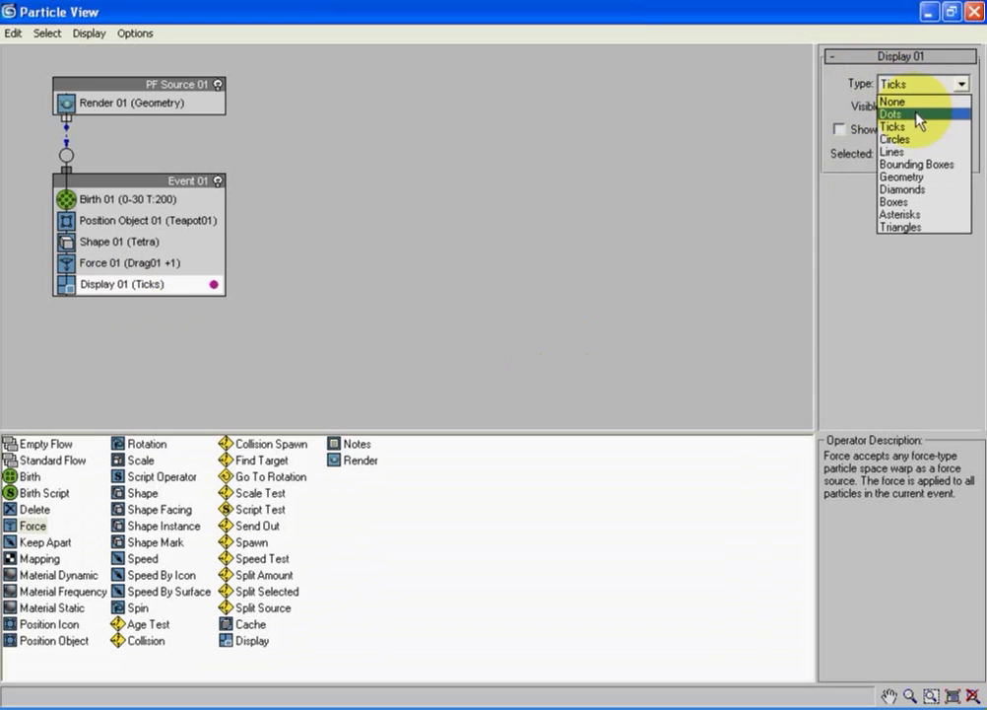
pyautogui.click(917, 115)
pyautogui.click(962, 130)
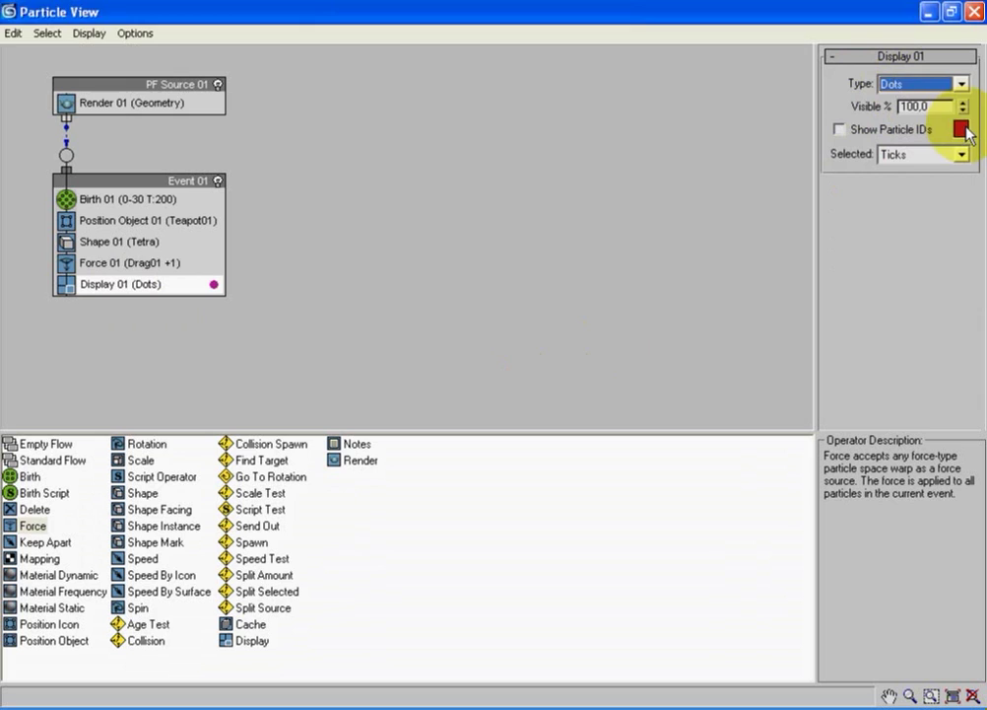
pyautogui.moveTo(514, 175); pyautogui.dragTo(558, 113)
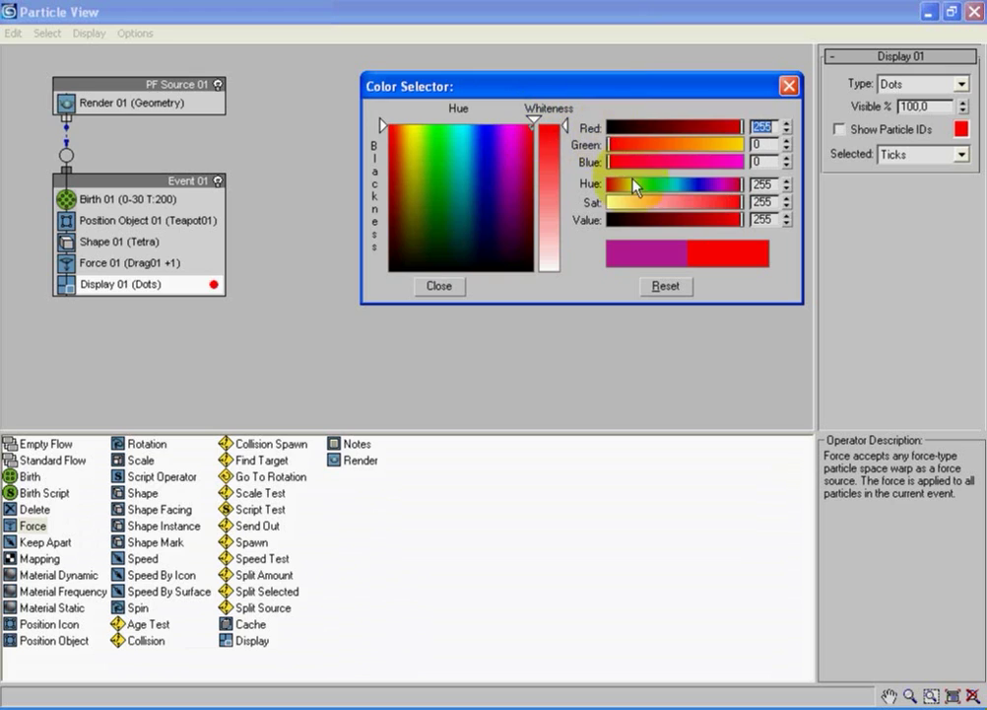
pyautogui.click(439, 288)
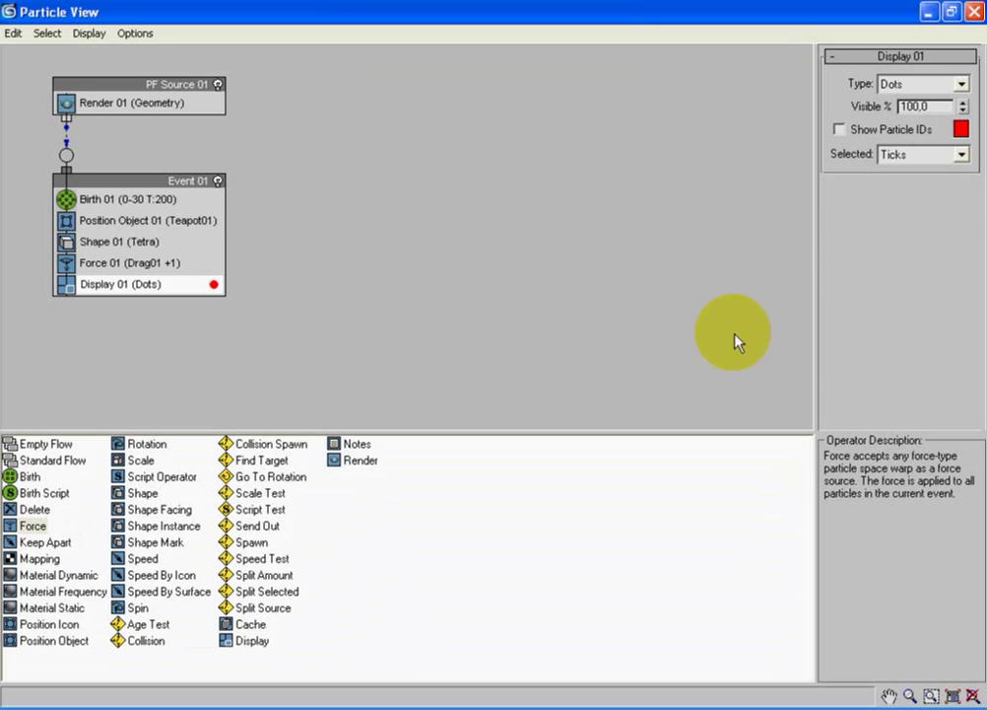
# - Set the Birth operator's Emit Stop to 100 and Amount to 15030, and close Particle View
pyautogui.click(92, 206)
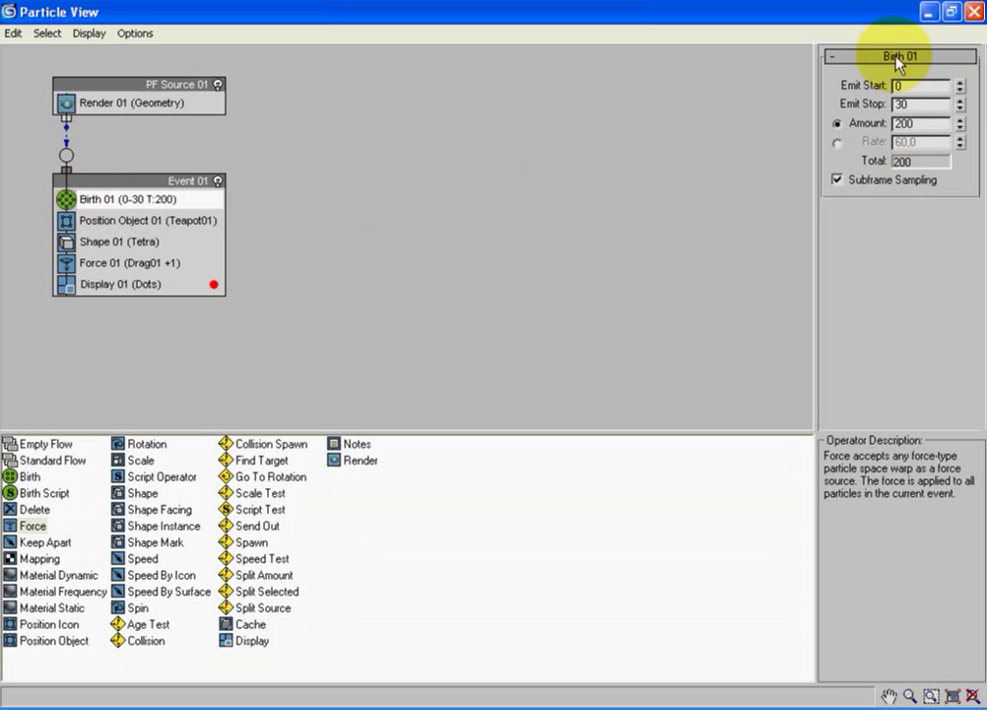
pyautogui.doubleClick(902, 103)
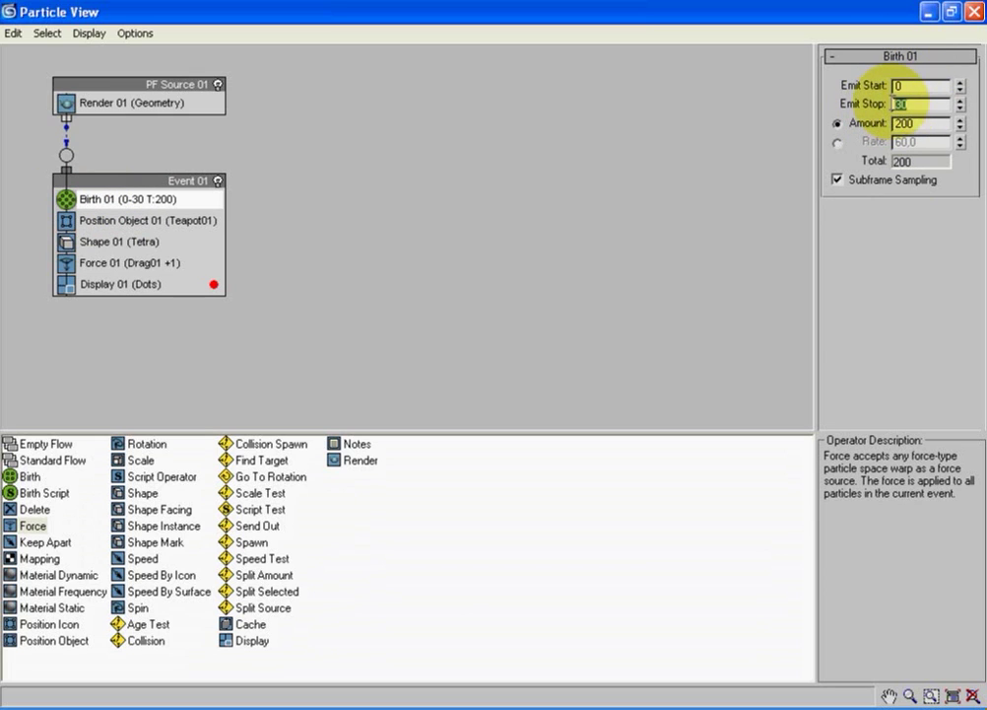
pyautogui.write('100')
pyautogui.press('Return')
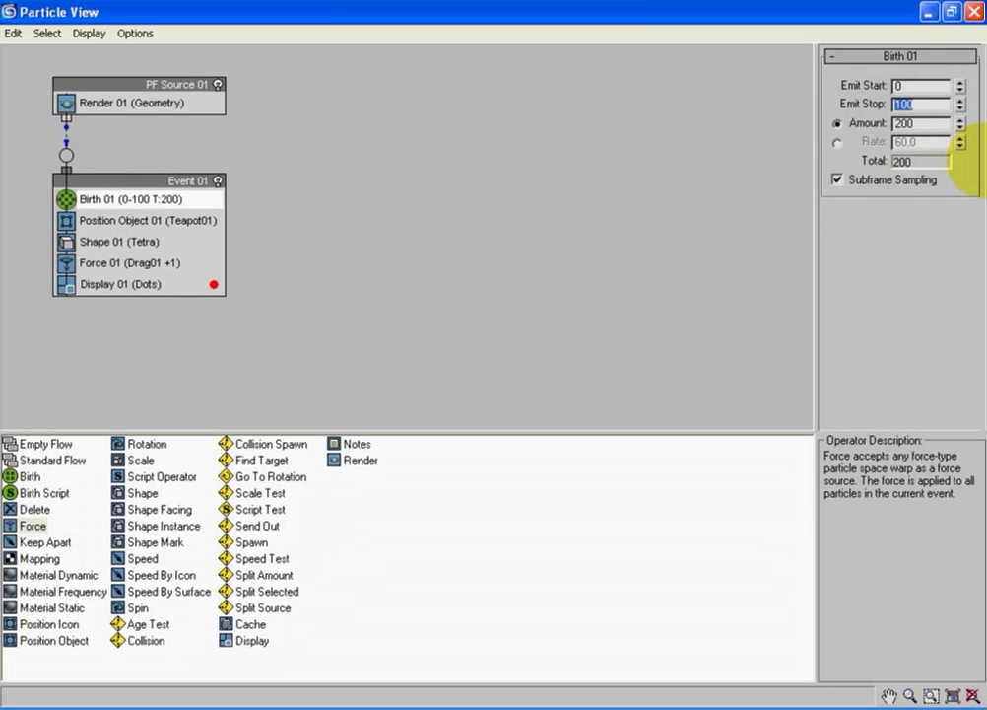
pyautogui.press('Tab')
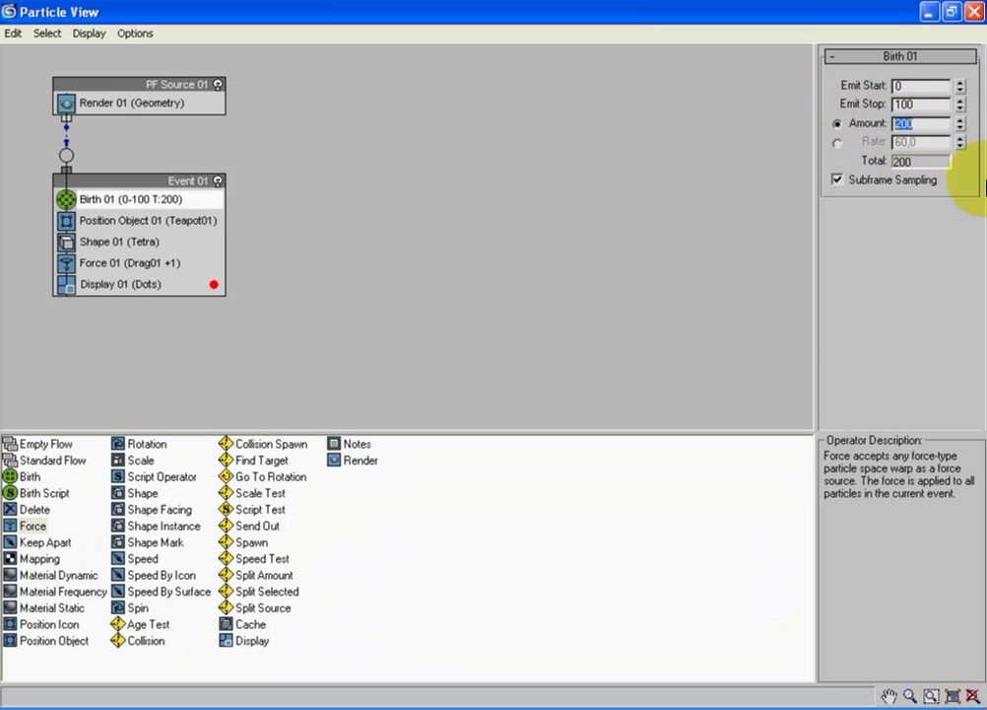
pyautogui.write('1503')
pyautogui.press('Return')
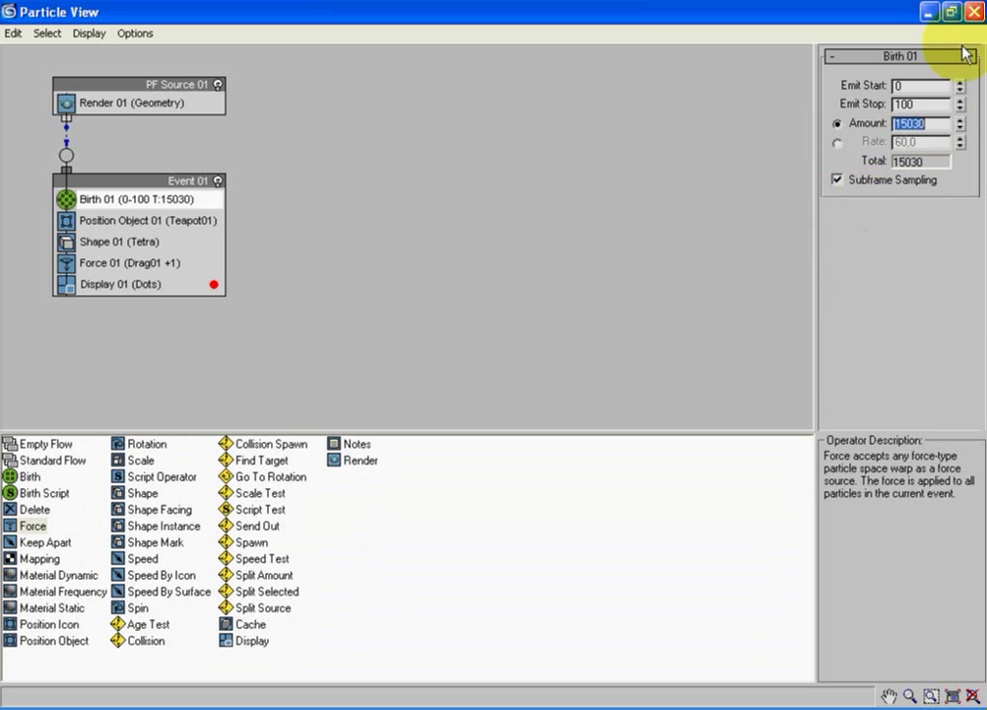
pyautogui.click(974, 12)
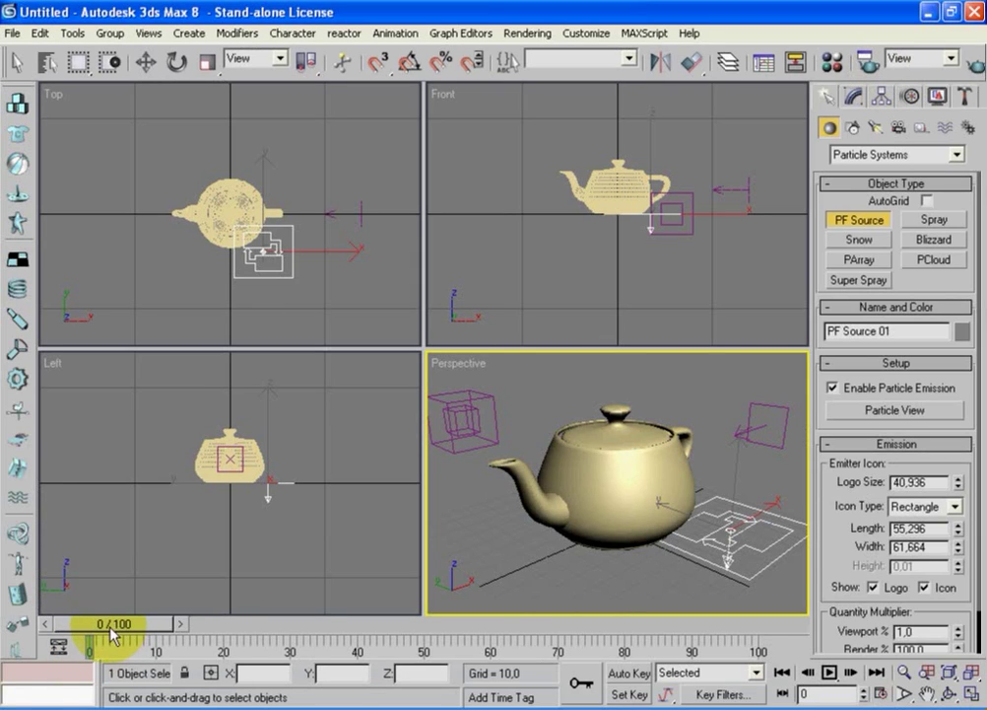
# - Go to frame 73 and make a test render of the Perspective view to check the particles
pyautogui.moveTo(120, 631); pyautogui.dragTo(576, 623)
pyautogui.click(976, 66)
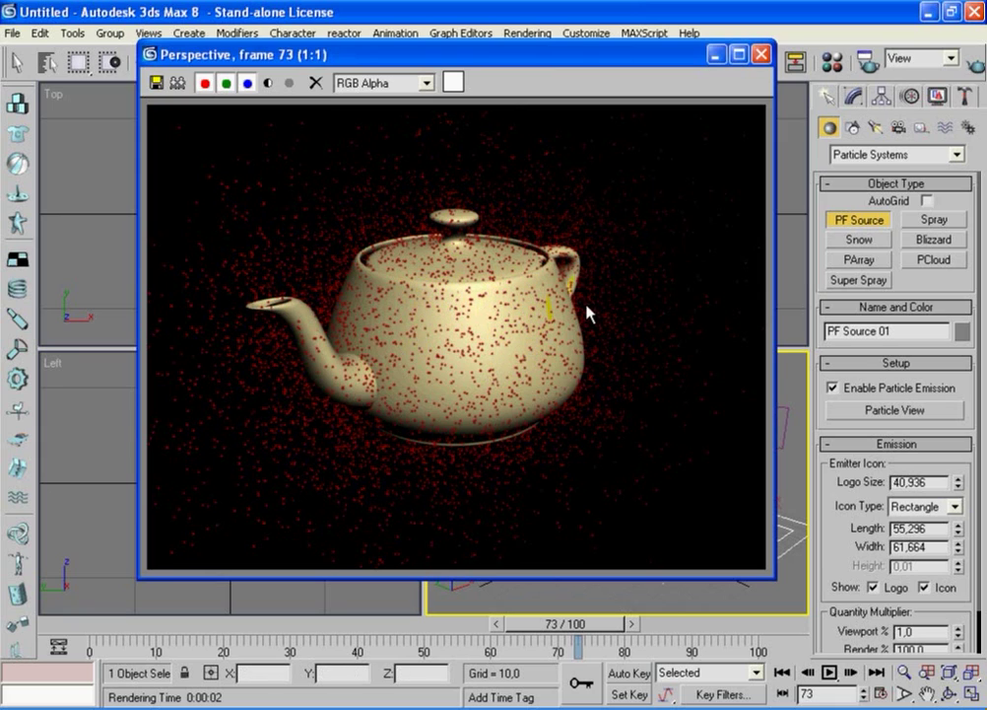
pyautogui.click(762, 57)
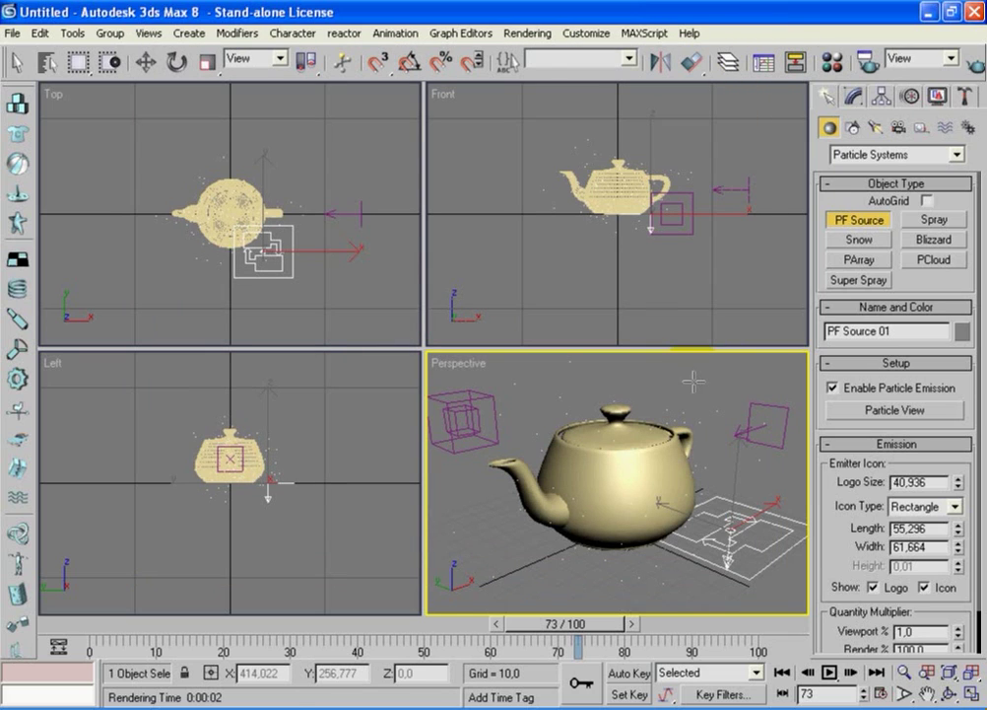
# - Select the teapot and convert the first Material Editor slot to Multi/Sub-Object, keeping the old material as a sub-material
pyautogui.press('w')
pyautogui.click(628, 463)
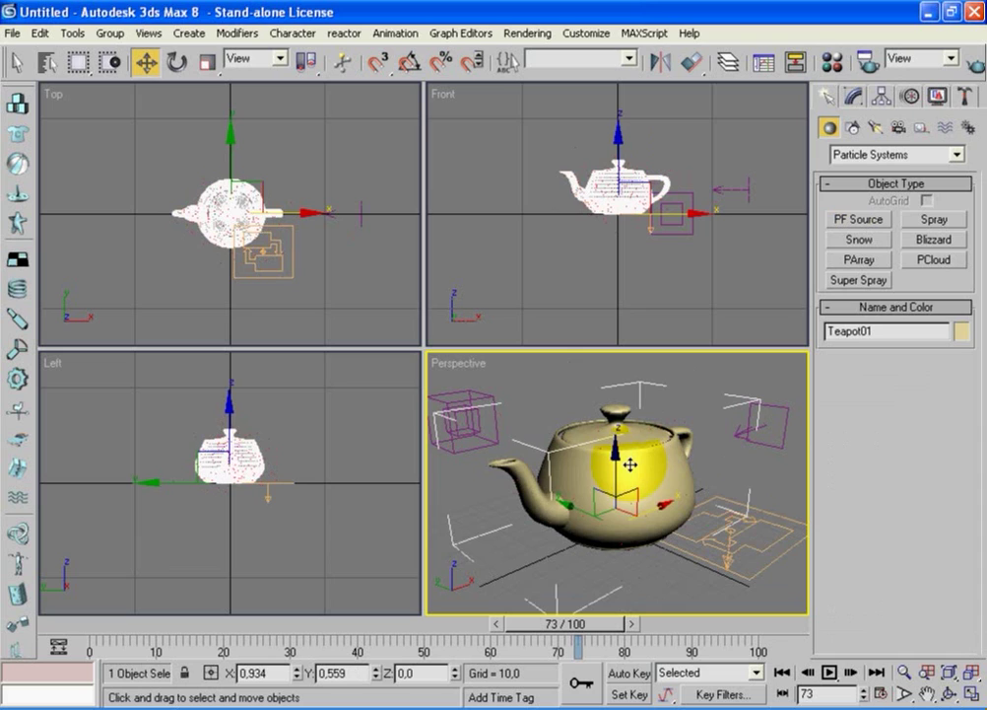
pyautogui.press('m')
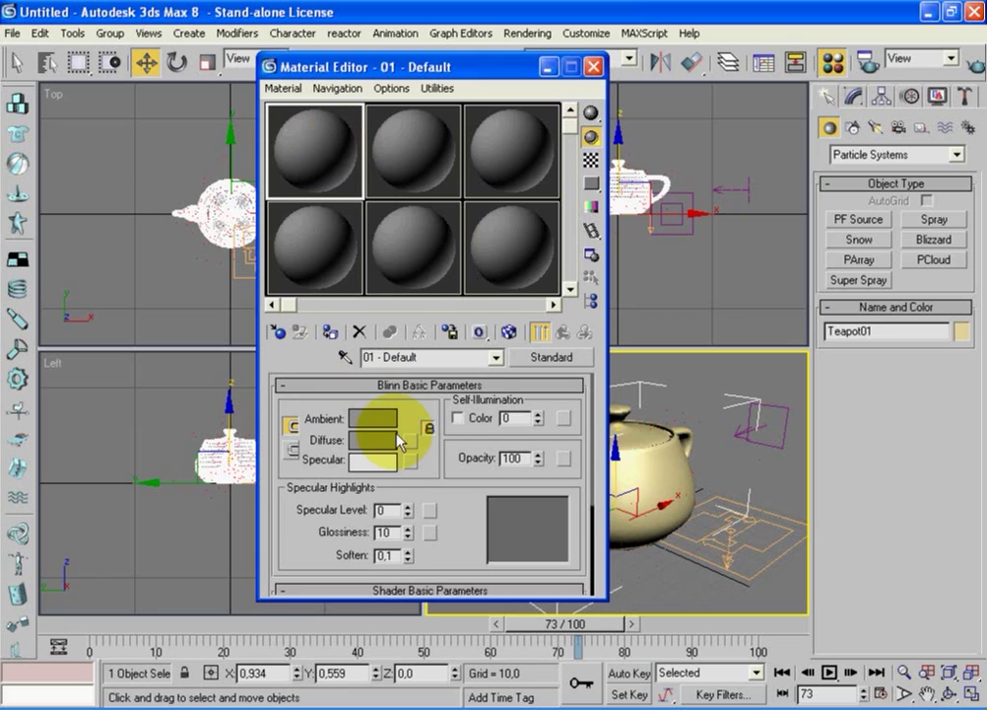
pyautogui.click(561, 358)
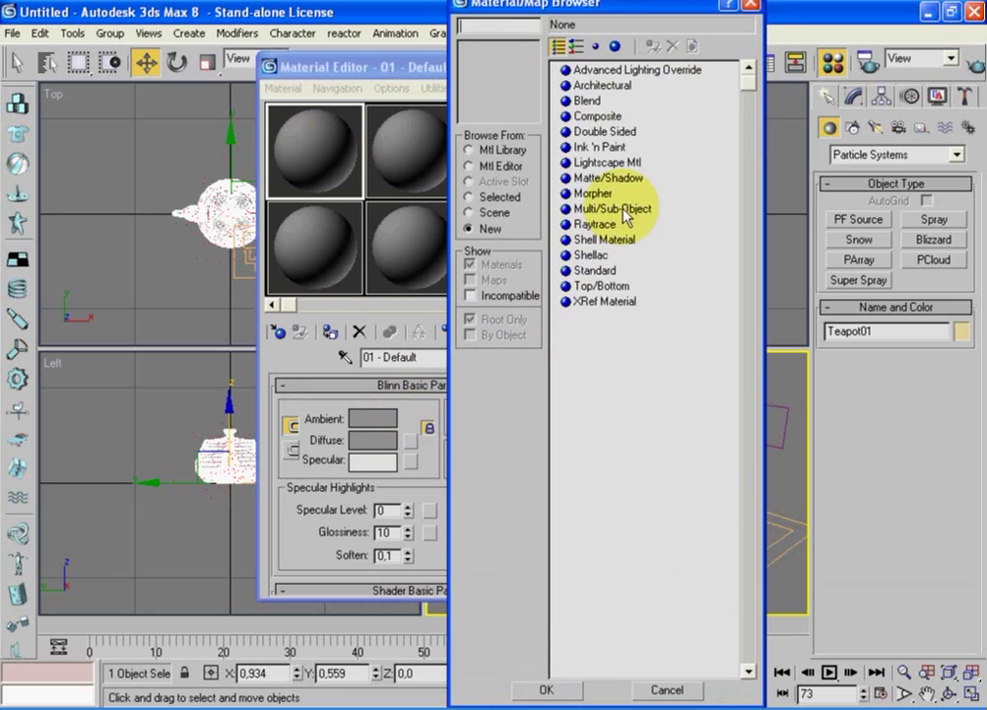
pyautogui.doubleClick(613, 209)
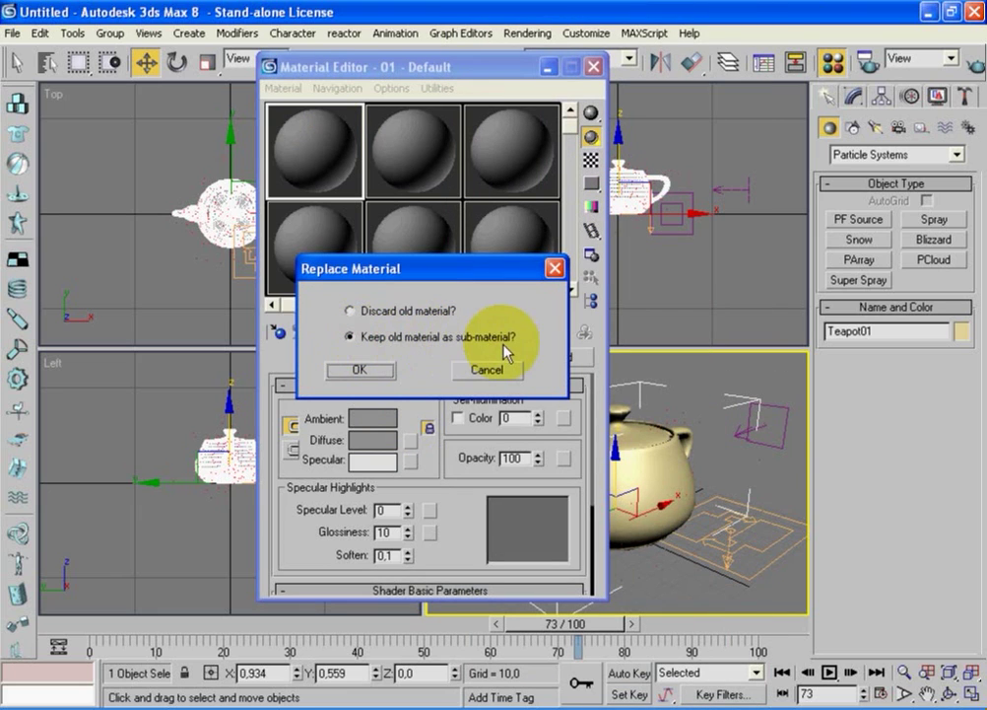
pyautogui.click(360, 368)
# - Set the number of materials in the Multi/Sub-Object material to 2
pyautogui.moveTo(414, 434)
pyautogui.mouseDown()
pyautogui.moveTo(414, 424)
pyautogui.moveTo(412, 445)
pyautogui.mouseUp()
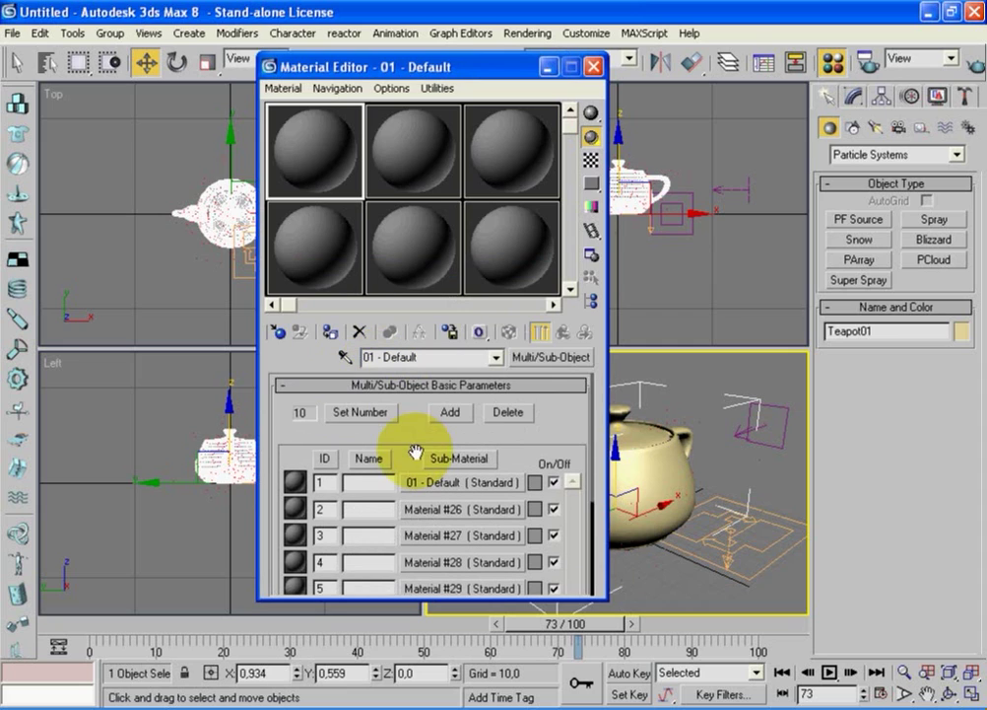
pyautogui.click(356, 412)
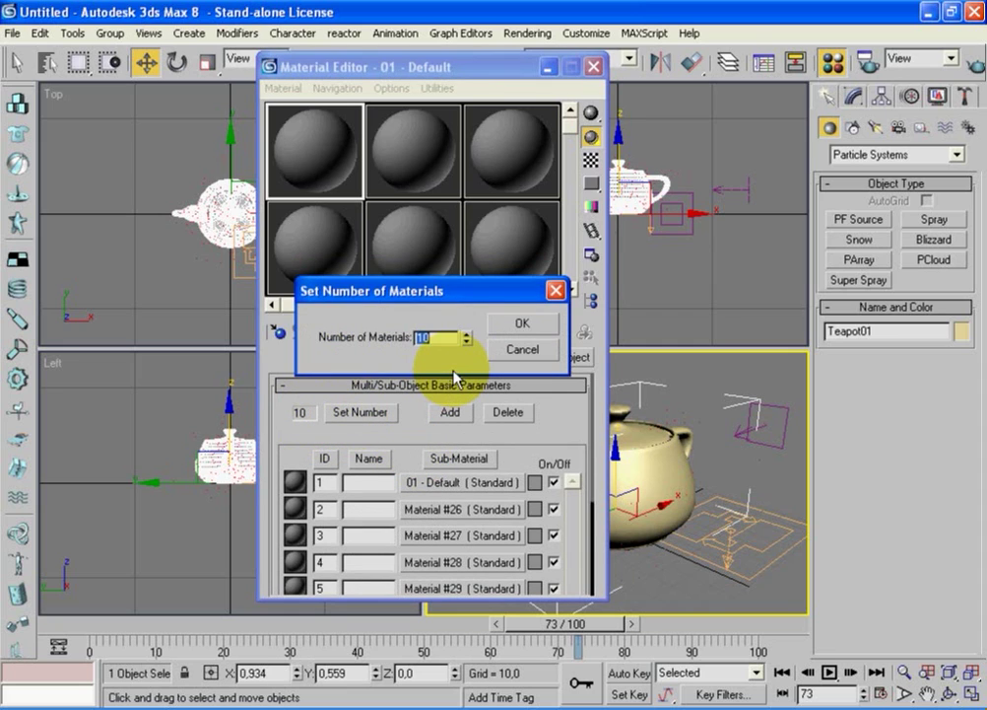
pyautogui.click(521, 326)
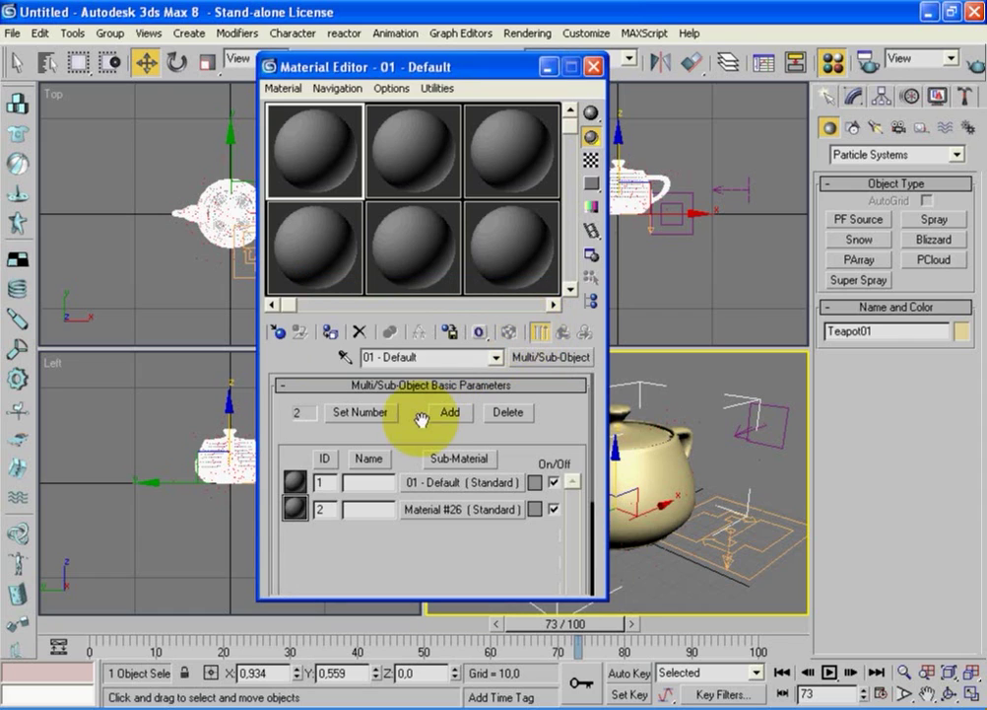
pyautogui.scroll(-1, 403, 419)
pyautogui.scroll(1, 408, 389)
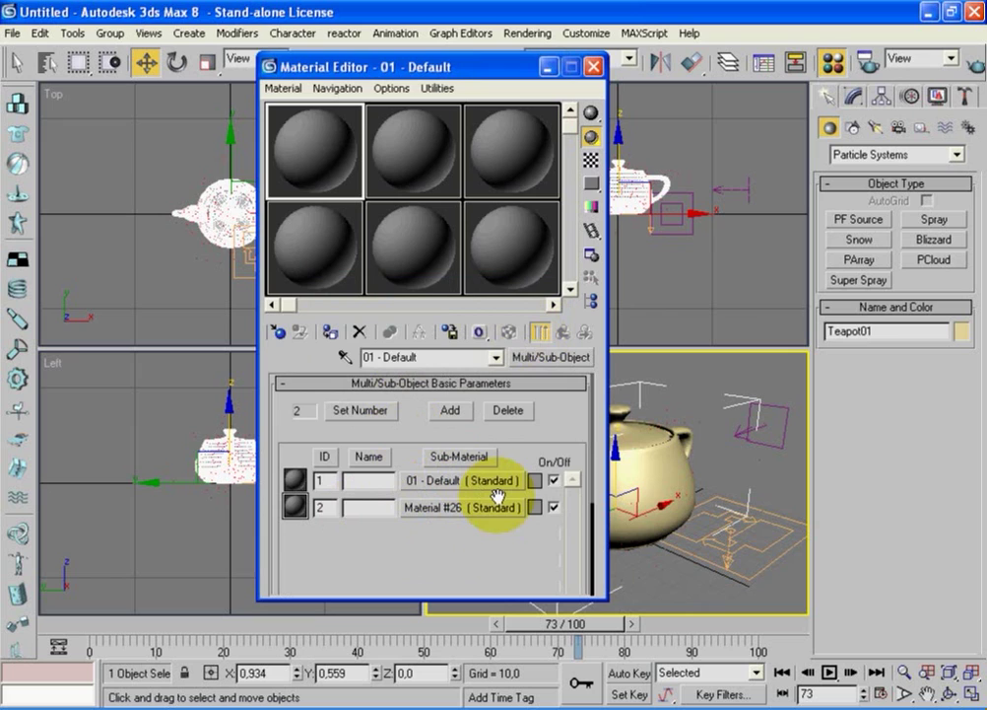
# - Set the color of the ID 1 sub-material to pure red (255, 0, 0)
pyautogui.moveTo(532, 530); pyautogui.dragTo(535, 481)
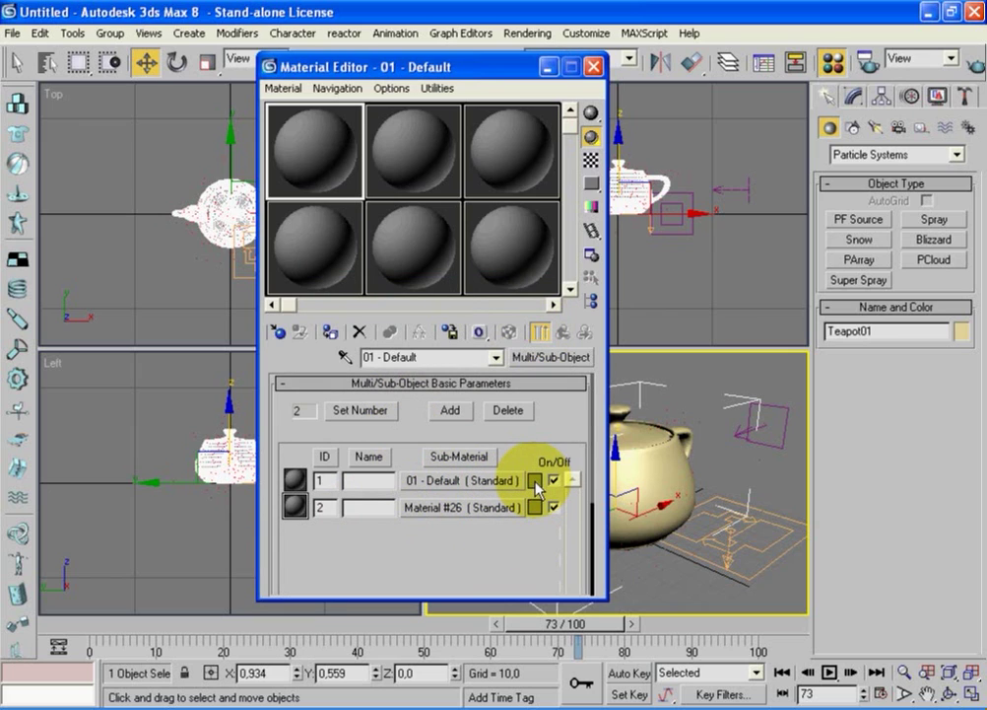
pyautogui.click(535, 481)
pyautogui.moveTo(474, 220); pyautogui.dragTo(535, 109)
pyautogui.click(570, 219)
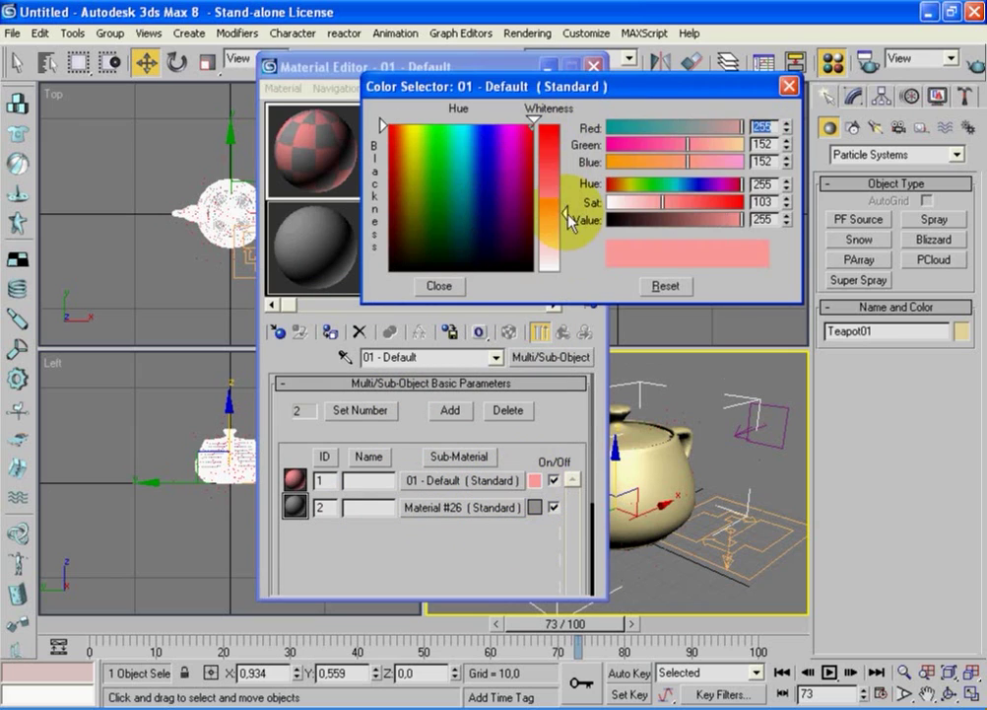
pyautogui.moveTo(569, 219); pyautogui.dragTo(569, 129)
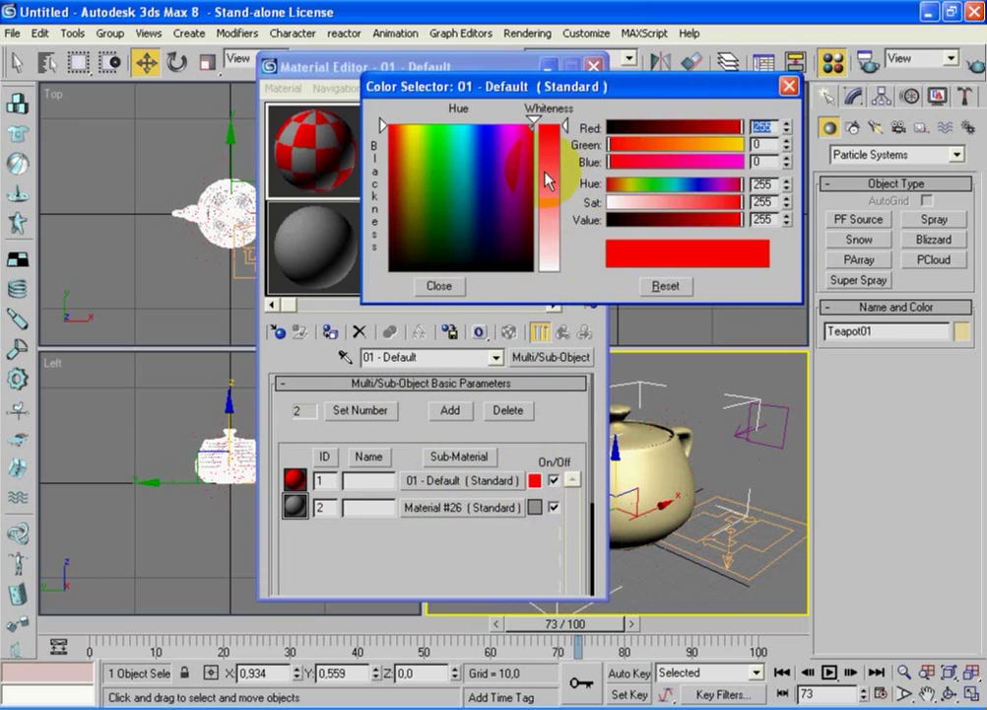
pyautogui.click(440, 286)
# - Assign a Gradient Ramp map to the diffuse color of the ID 2 sub-material and show the ramp's parameters
pyautogui.moveTo(459, 578); pyautogui.dragTo(456, 527)
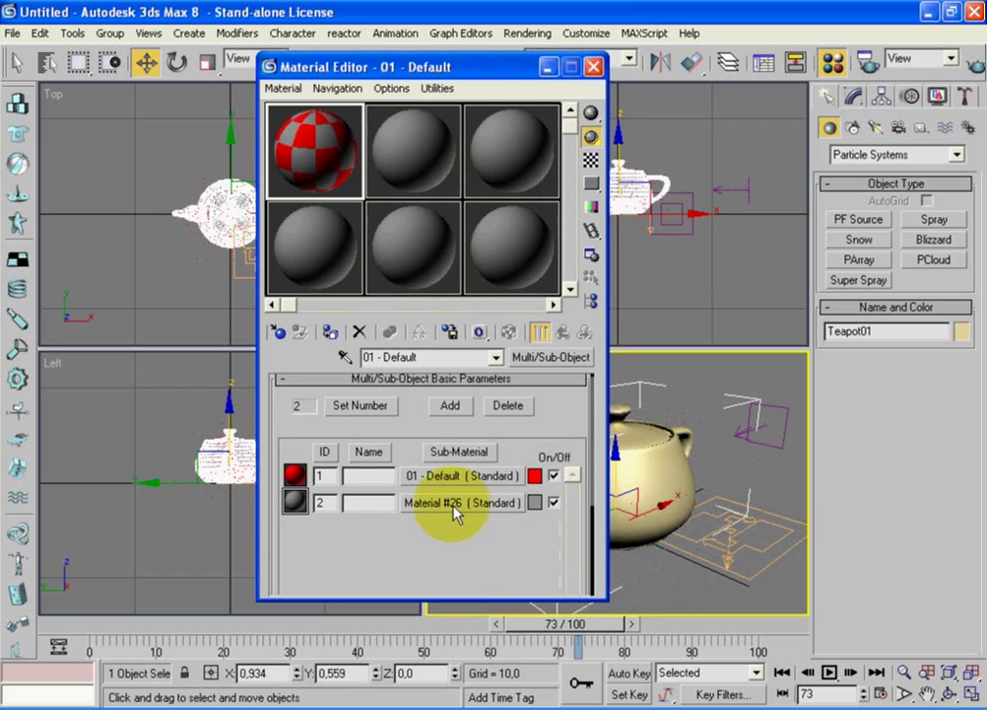
pyautogui.click(451, 511)
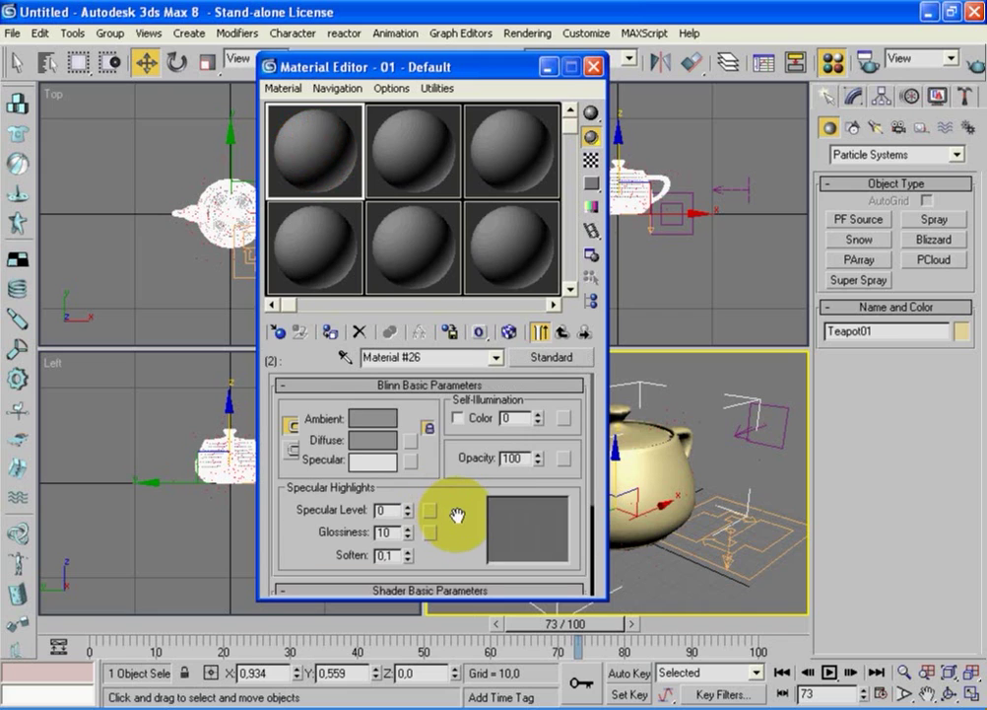
pyautogui.click(410, 441)
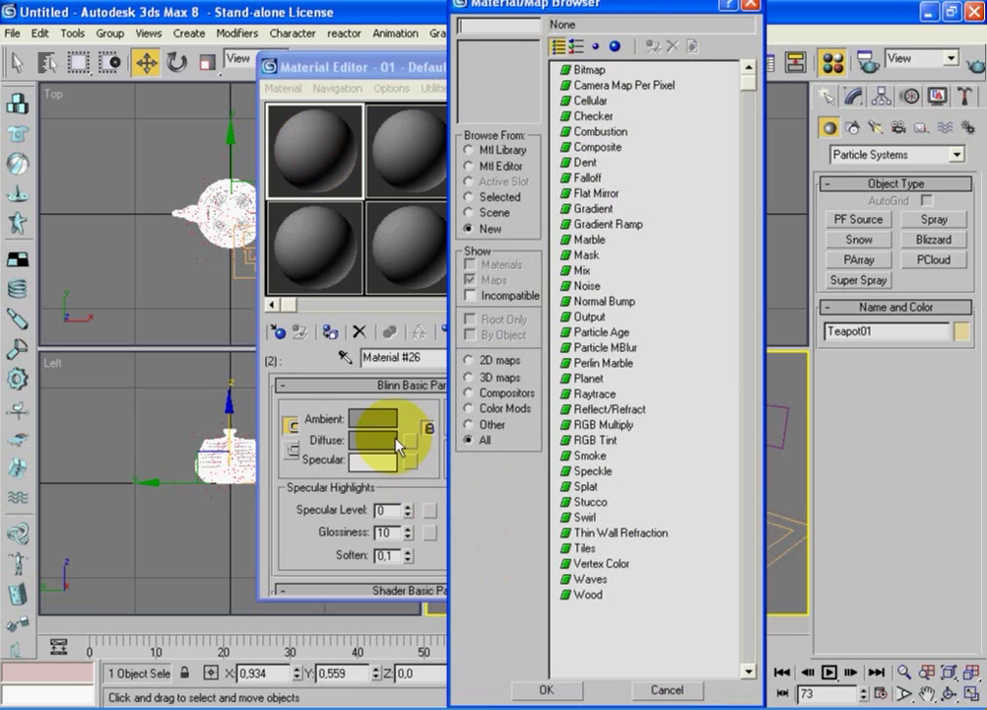
pyautogui.doubleClick(629, 225)
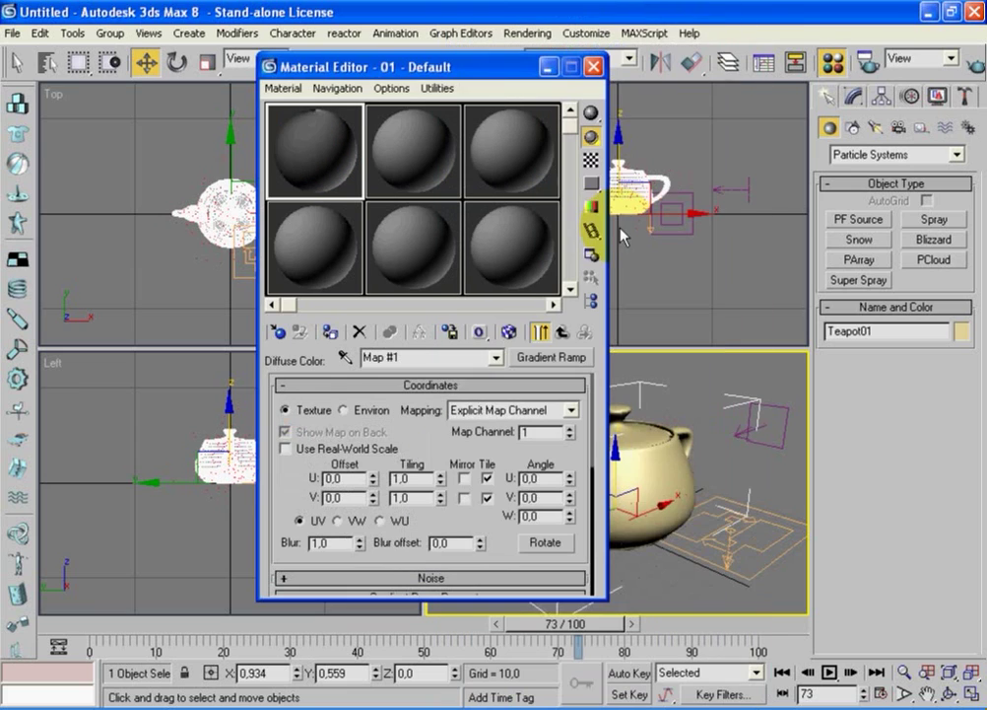
pyautogui.moveTo(434, 433); pyautogui.dragTo(435, 284)
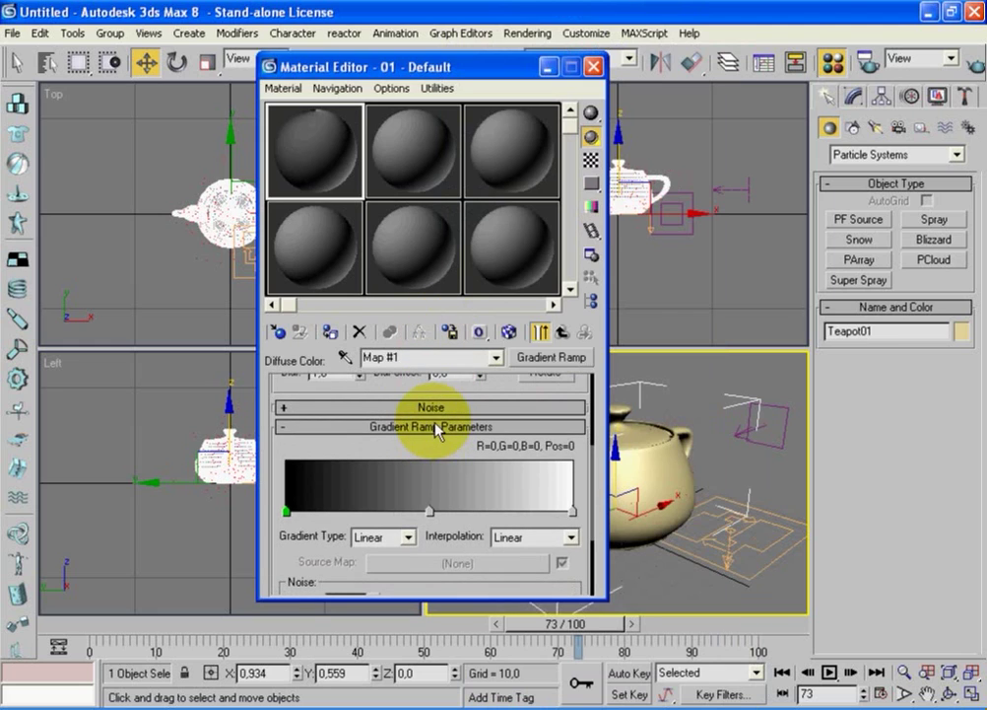
pyautogui.moveTo(455, 523); pyautogui.dragTo(460, 490)
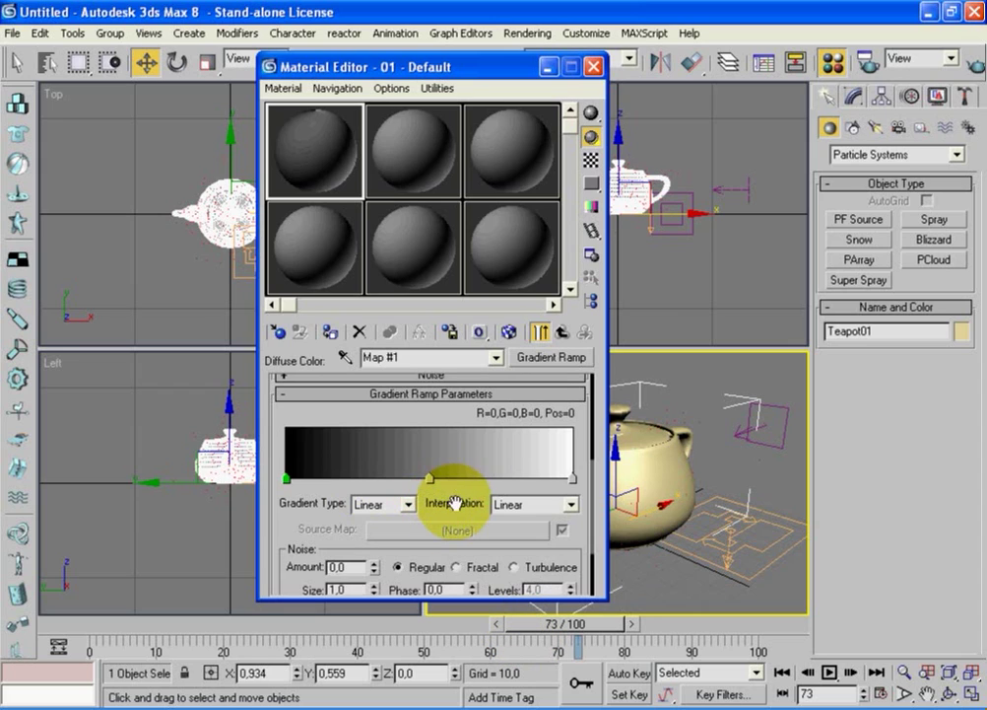
# - Return to frame 0 and set the start and middle flags of the gradient ramp to white (255, 255, 255)
pyautogui.moveTo(566, 623); pyautogui.dragTo(90, 623)
pyautogui.press('w')
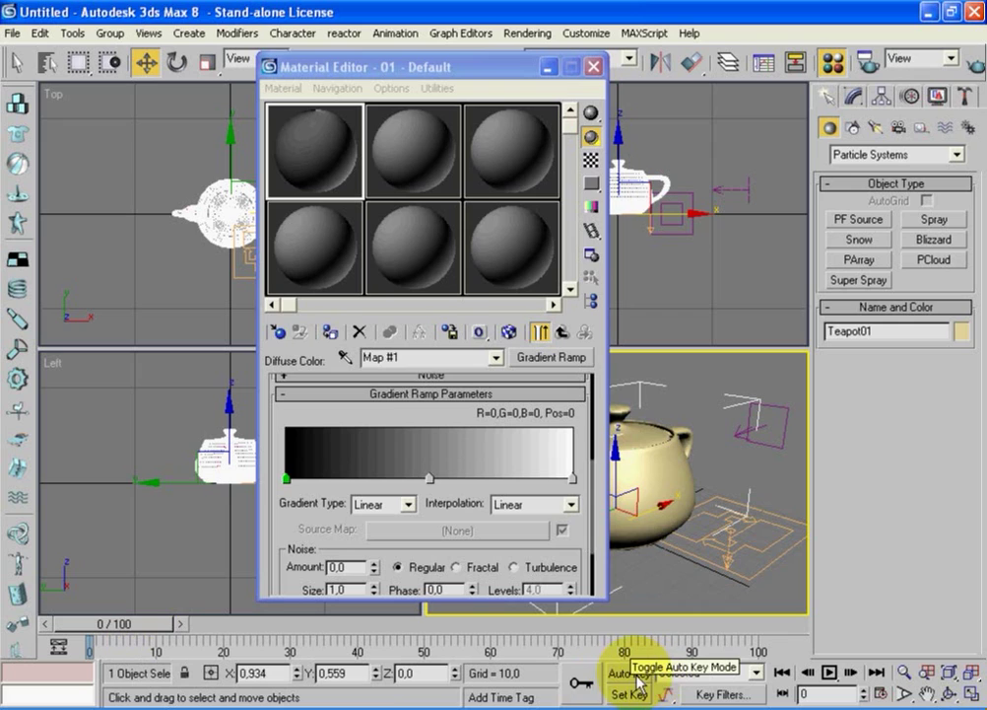
pyautogui.doubleClick(288, 480)
pyautogui.click(565, 203)
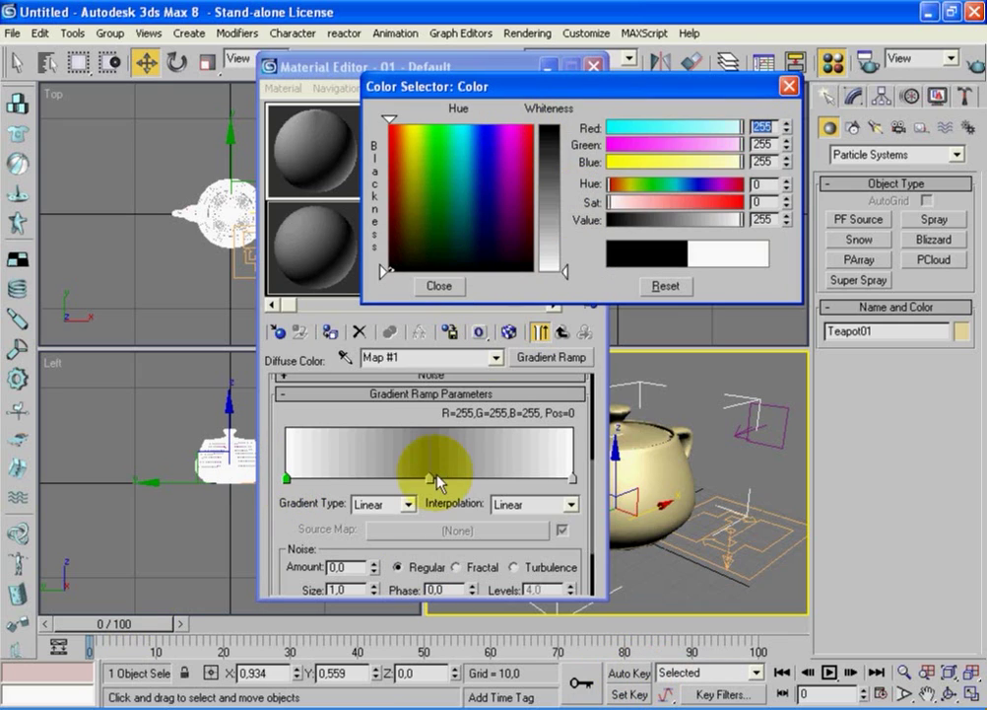
pyautogui.click(430, 477)
pyautogui.moveTo(574, 203); pyautogui.dragTo(566, 270)
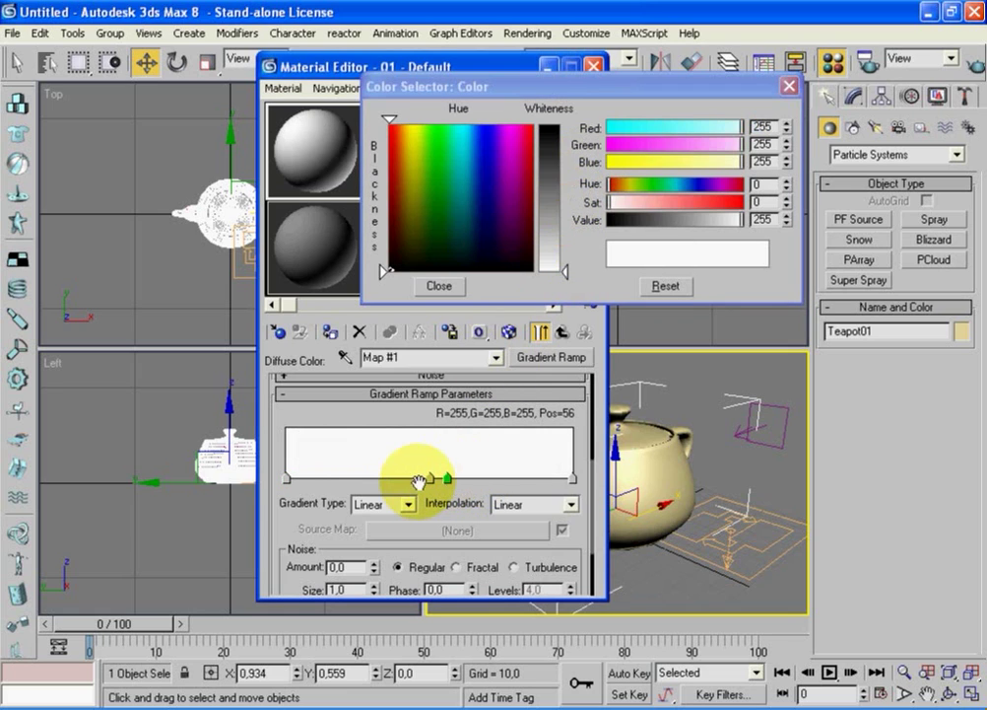
# - Duplicate the middle white flag of the gradient ramp and place the three middle flags at positions 3, 6 and 9
pyautogui.keyDown('shift'); pyautogui.moveTo(429, 478); pyautogui.dragTo(413, 478); pyautogui.keyUp('shift')
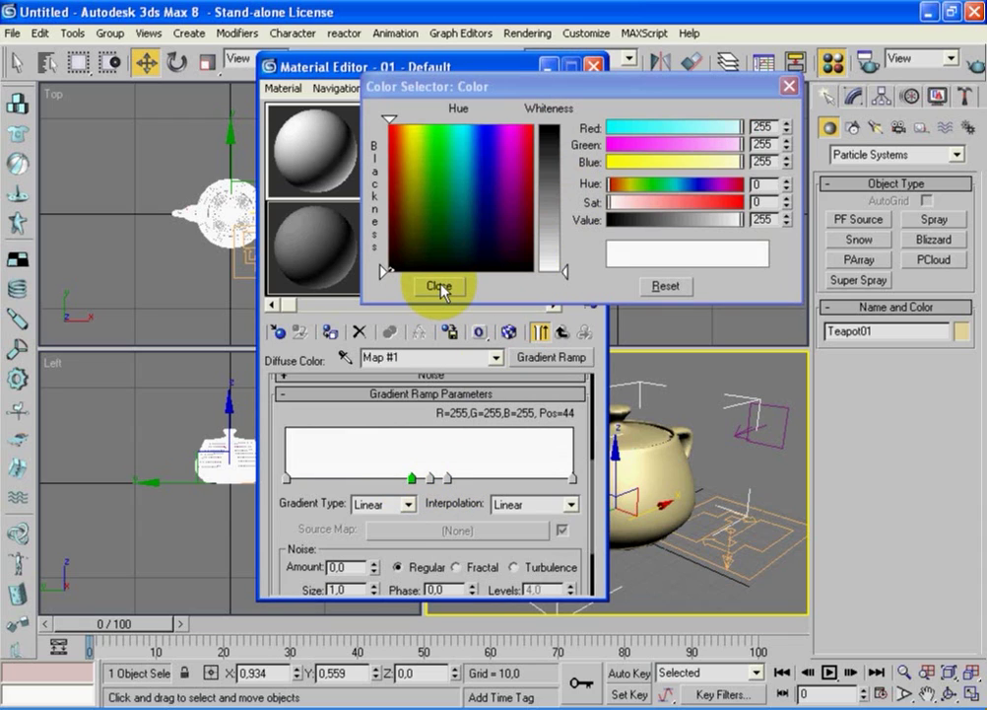
pyautogui.moveTo(412, 478); pyautogui.dragTo(297, 478)
pyautogui.moveTo(430, 480); pyautogui.dragTo(305, 486)
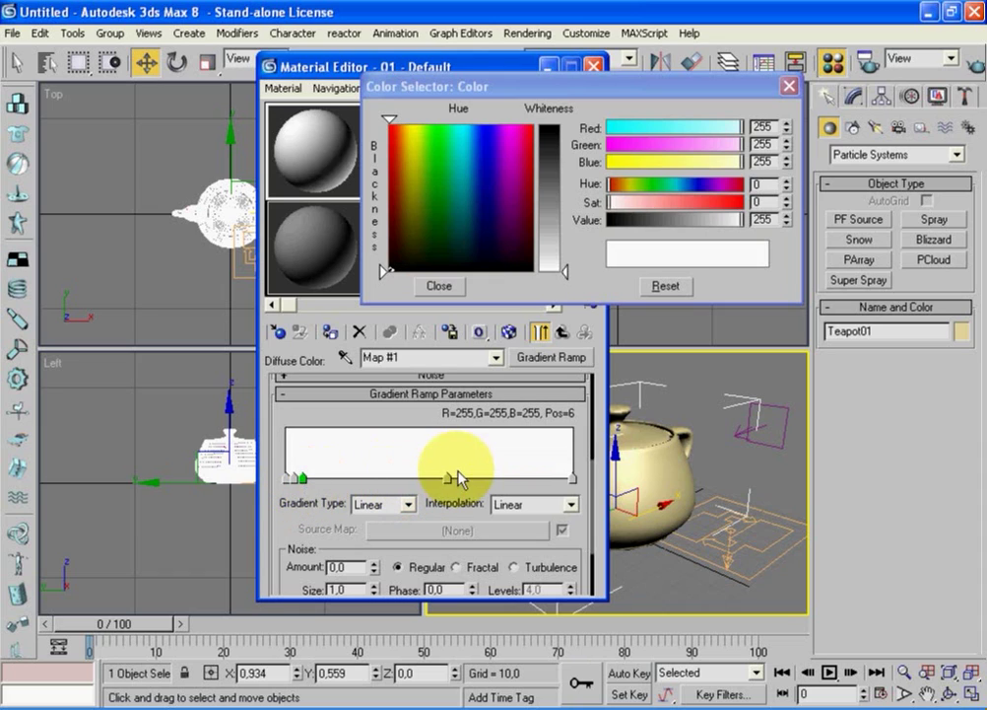
pyautogui.moveTo(448, 479); pyautogui.dragTo(312, 480)
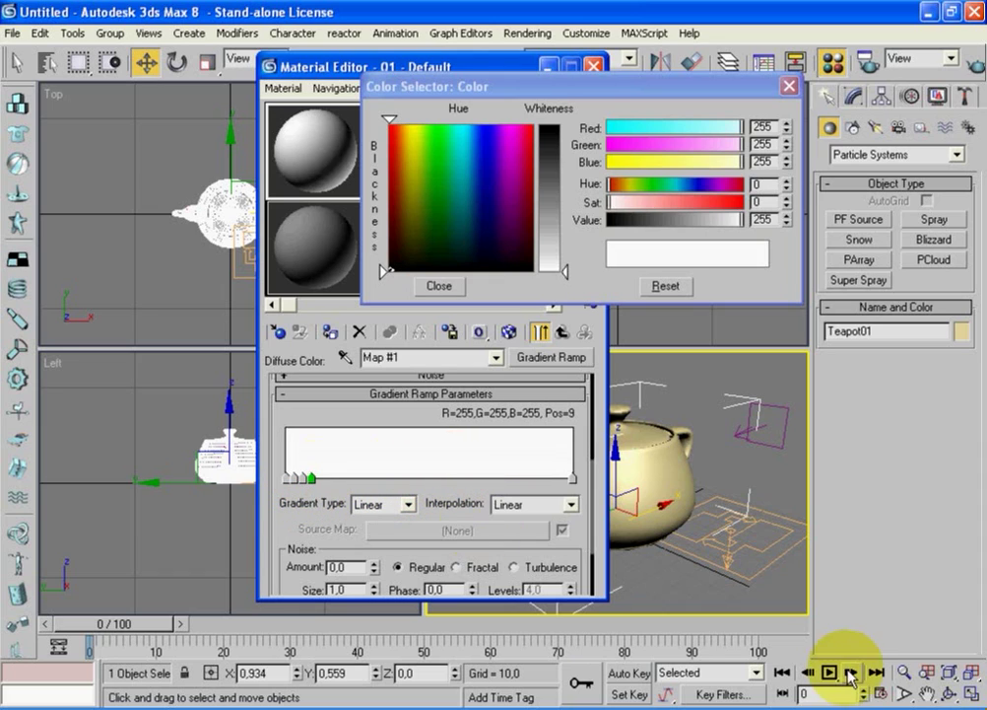
# - Turn on Auto Key and set the gradient ramp's flag at position 0 to black (0, 0, 0) at frame 0
pyautogui.click(629, 674)
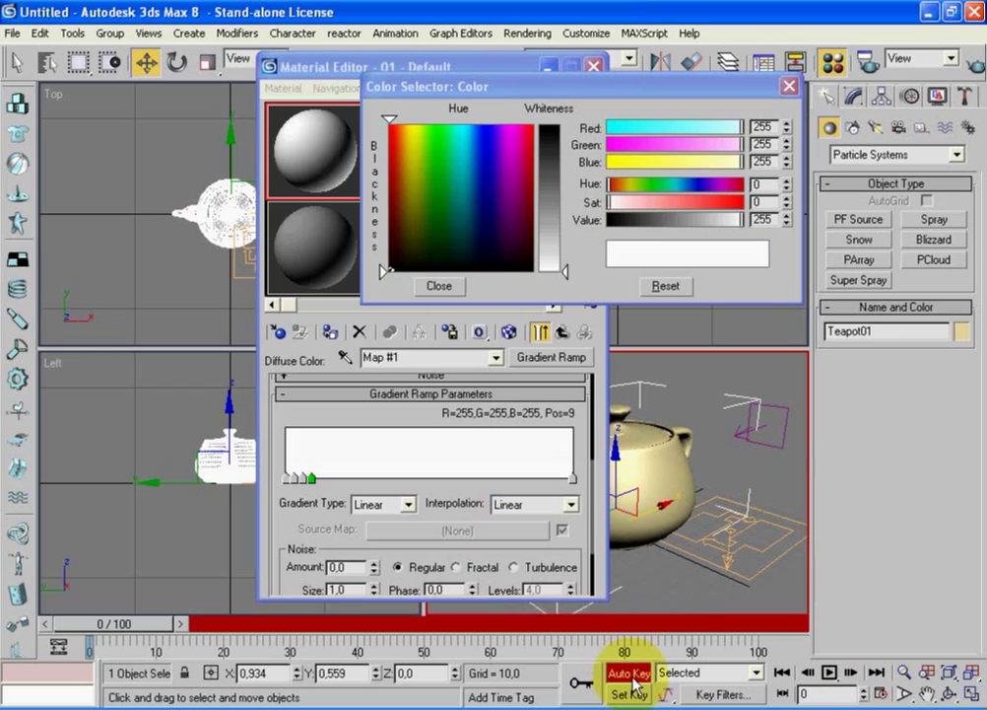
pyautogui.click(287, 480)
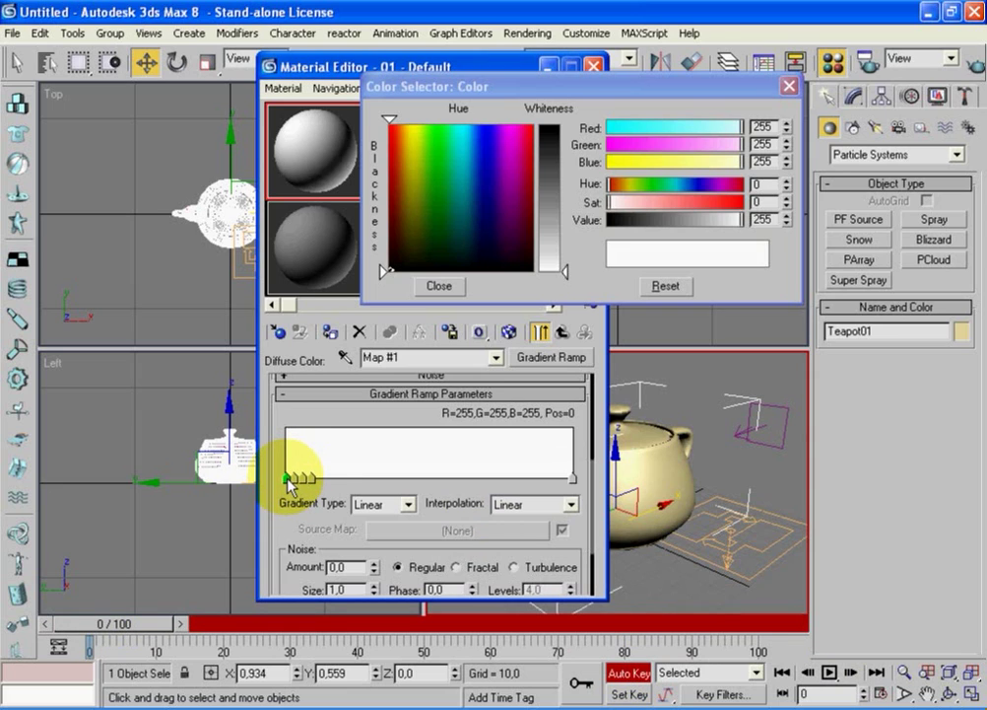
pyautogui.moveTo(564, 270); pyautogui.dragTo(568, 122)
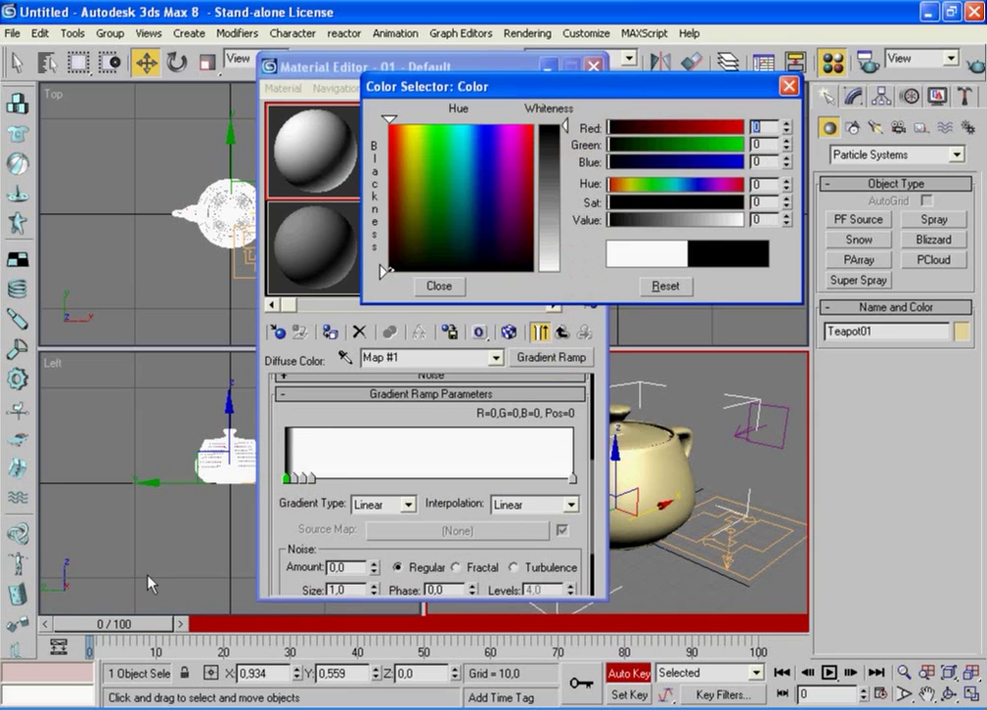
# - At frame 1, key the ramp's start flag to white and the flag at position 3 to black
pyautogui.click(179, 623)
pyautogui.click(519, 207)
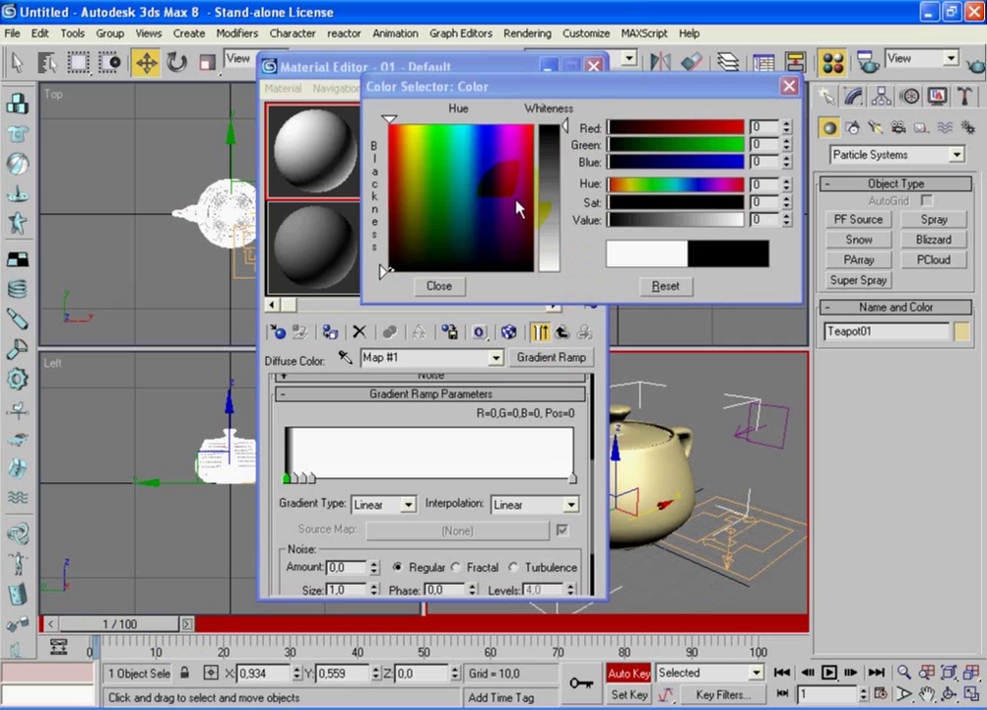
pyautogui.moveTo(568, 124)
pyautogui.mouseDown()
pyautogui.moveTo(565, 268)
pyautogui.moveTo(566, 124)
pyautogui.mouseUp()
pyautogui.click(296, 479)
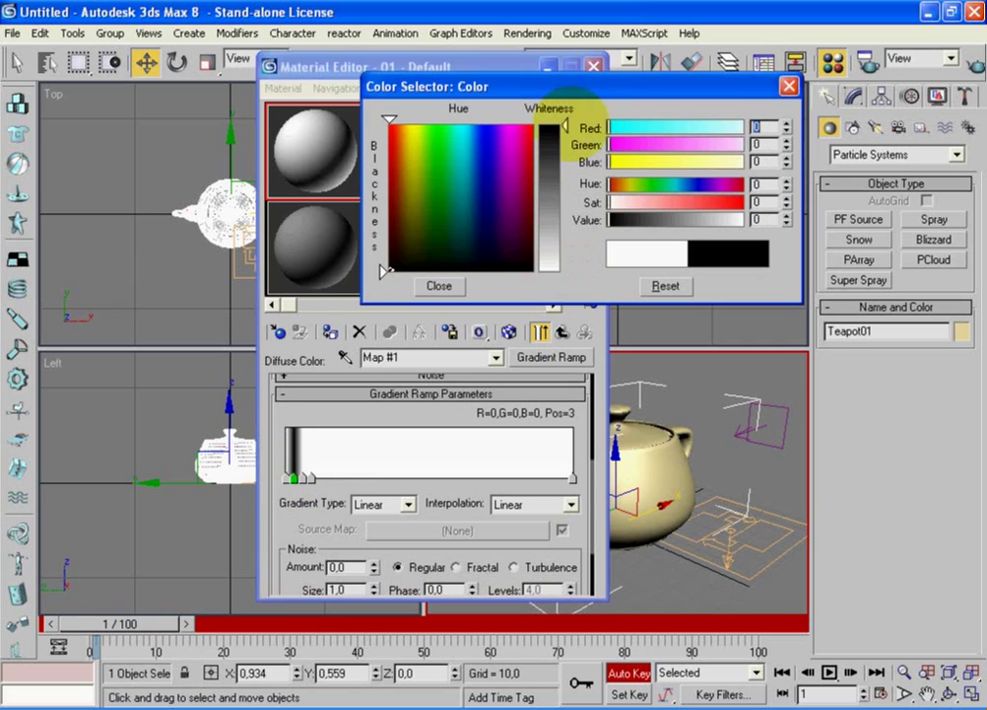
# - At frame 2, key the flag at position 3 to white and the flag at position 6 to black
pyautogui.click(186, 623)
pyautogui.click(503, 243)
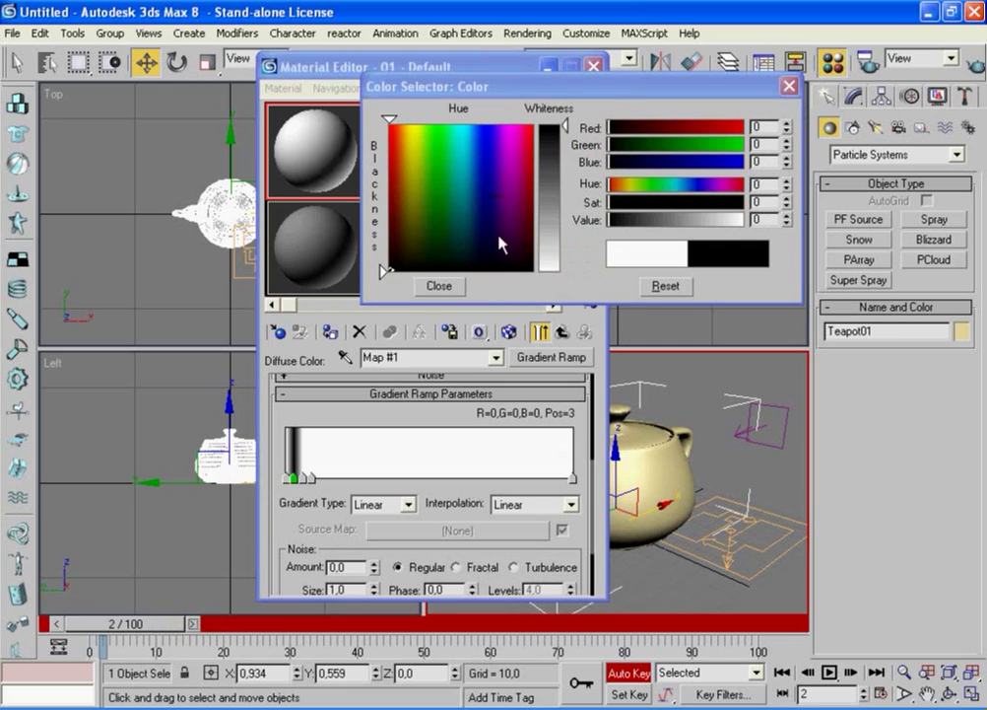
pyautogui.moveTo(567, 124); pyautogui.dragTo(531, 115)
pyautogui.click(301, 477)
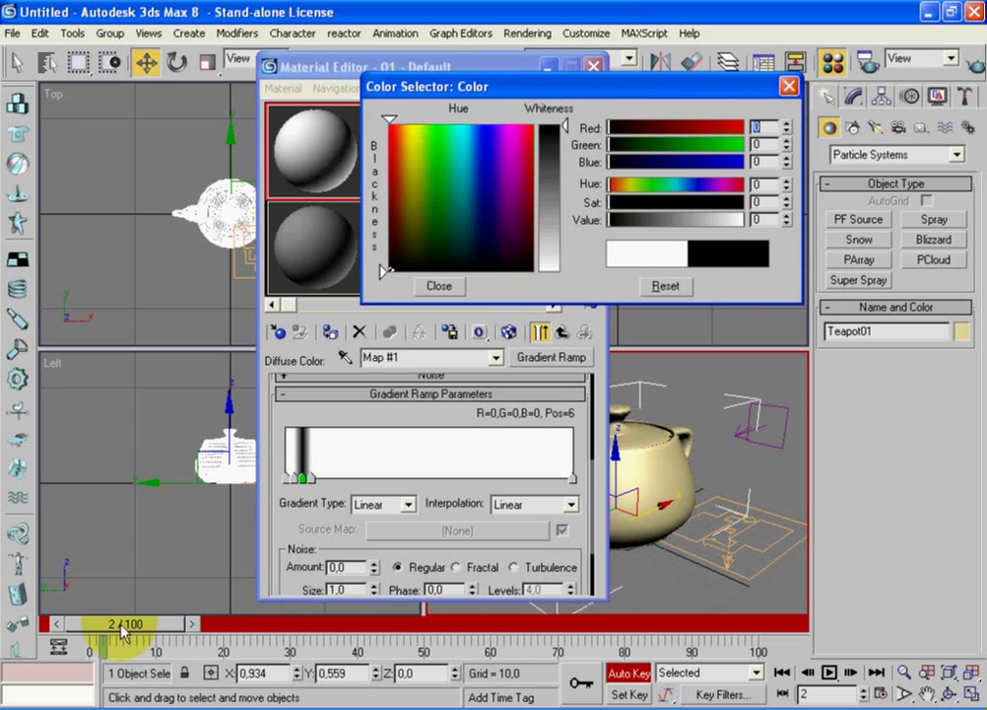
# - At frame 50, key the three moving ramp flags at positions 55, 52 and 49, with the black flag in the middle
pyautogui.moveTo(138, 636); pyautogui.dragTo(424, 638)
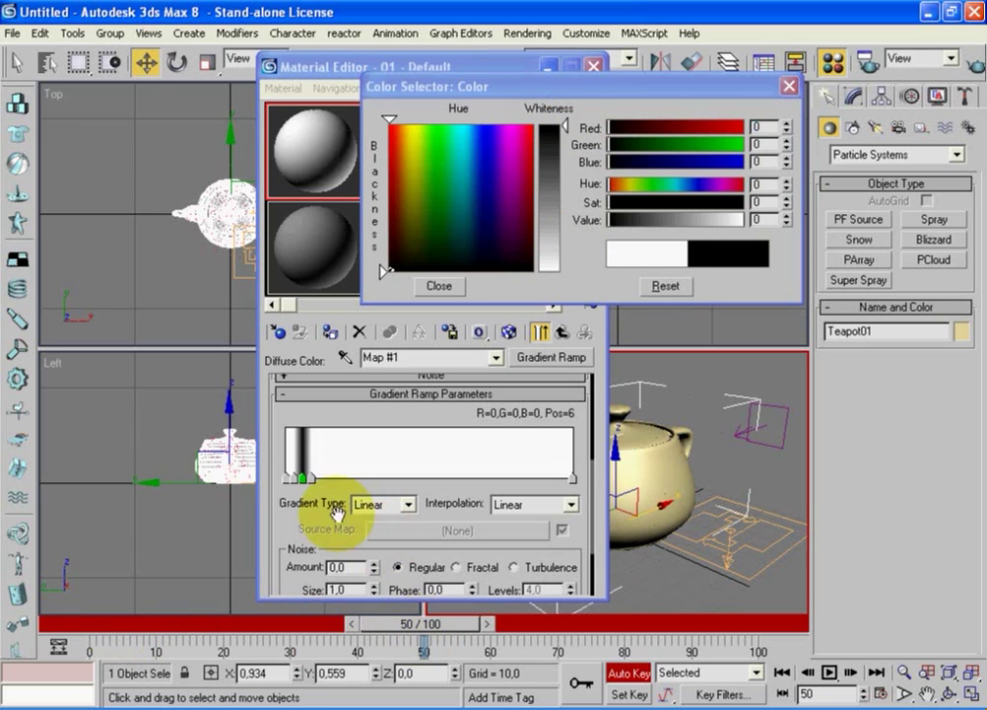
pyautogui.click(313, 478)
pyautogui.moveTo(313, 478); pyautogui.dragTo(444, 477)
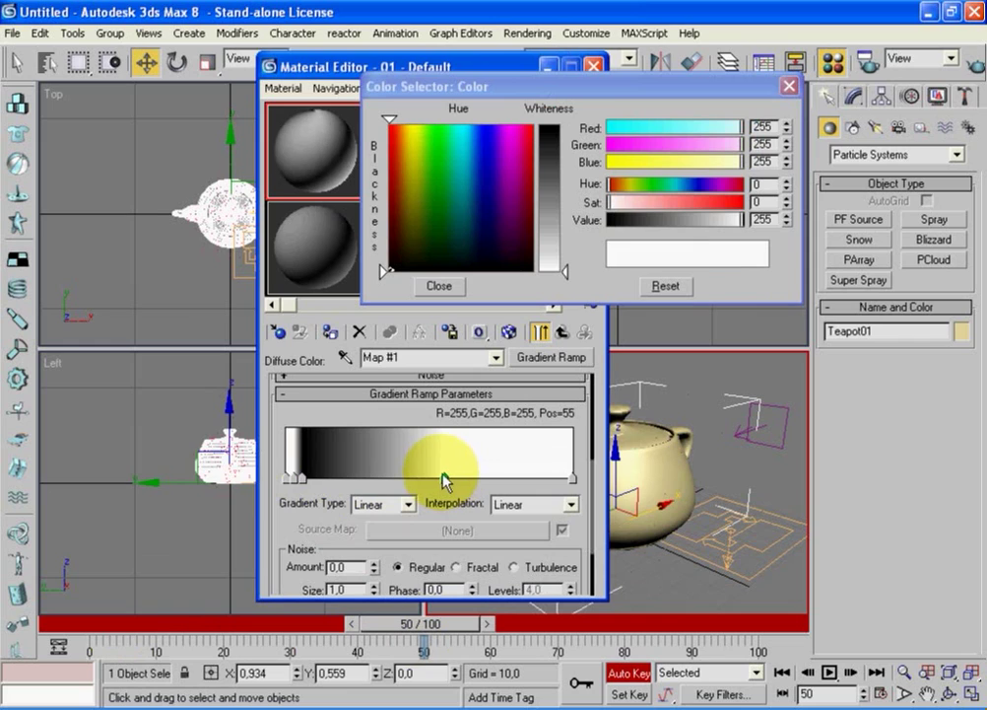
pyautogui.moveTo(298, 478); pyautogui.dragTo(436, 491)
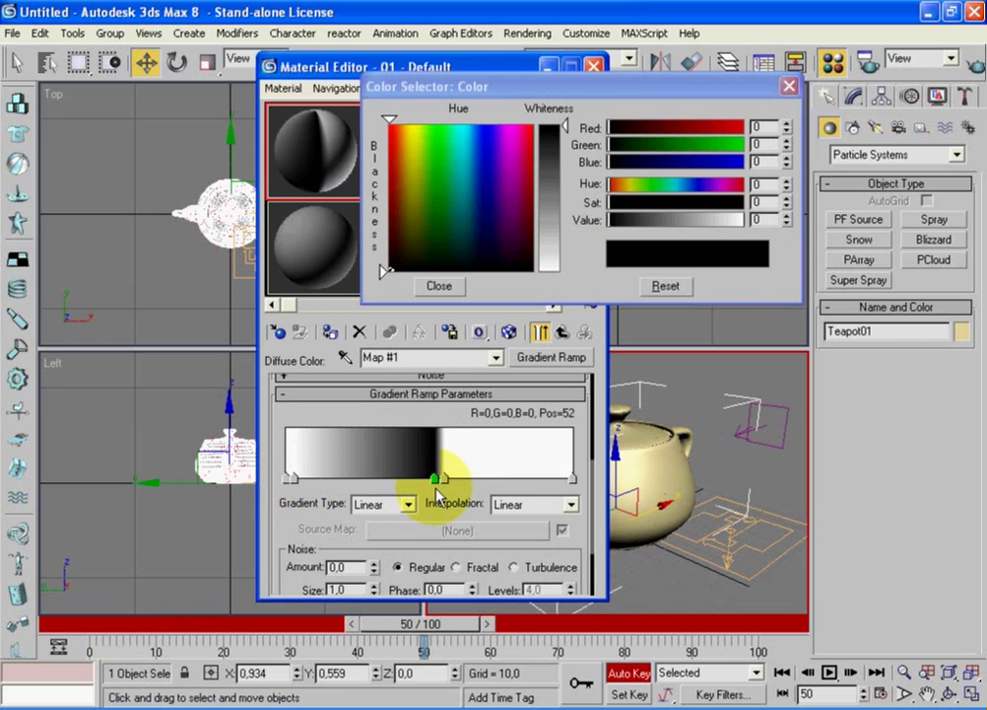
pyautogui.moveTo(293, 479); pyautogui.dragTo(428, 480)
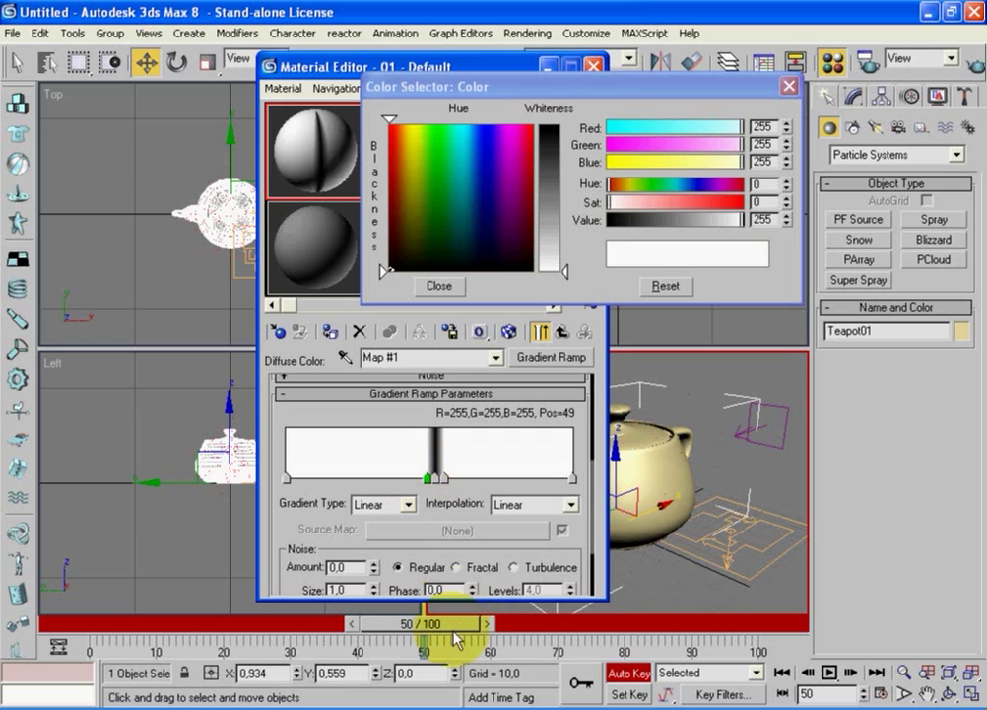
# - At frame 96, key the three moving ramp flags at positions 97, about 94 and 91, with the black flag in the middle
pyautogui.moveTo(456, 634)
pyautogui.mouseDown()
pyautogui.moveTo(155, 641)
pyautogui.moveTo(440, 643)
pyautogui.moveTo(150, 646)
pyautogui.moveTo(459, 649)
pyautogui.mouseUp()
pyautogui.press('w')
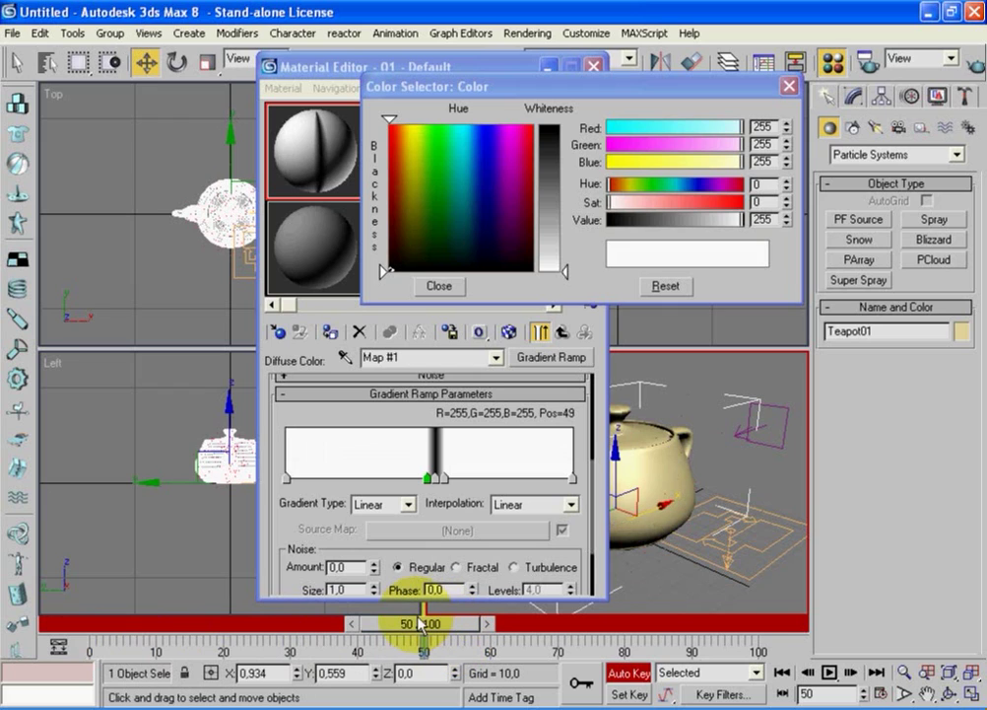
pyautogui.press('q')
pyautogui.moveTo(455, 631); pyautogui.dragTo(741, 639)
pyautogui.press('w')
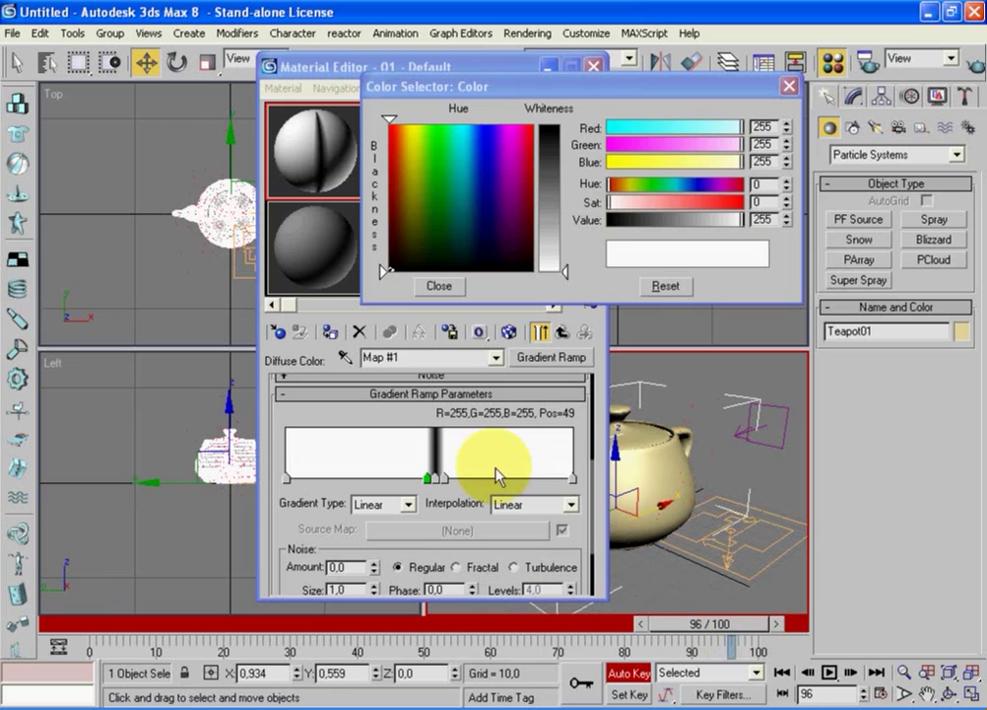
pyautogui.moveTo(427, 479); pyautogui.dragTo(566, 480)
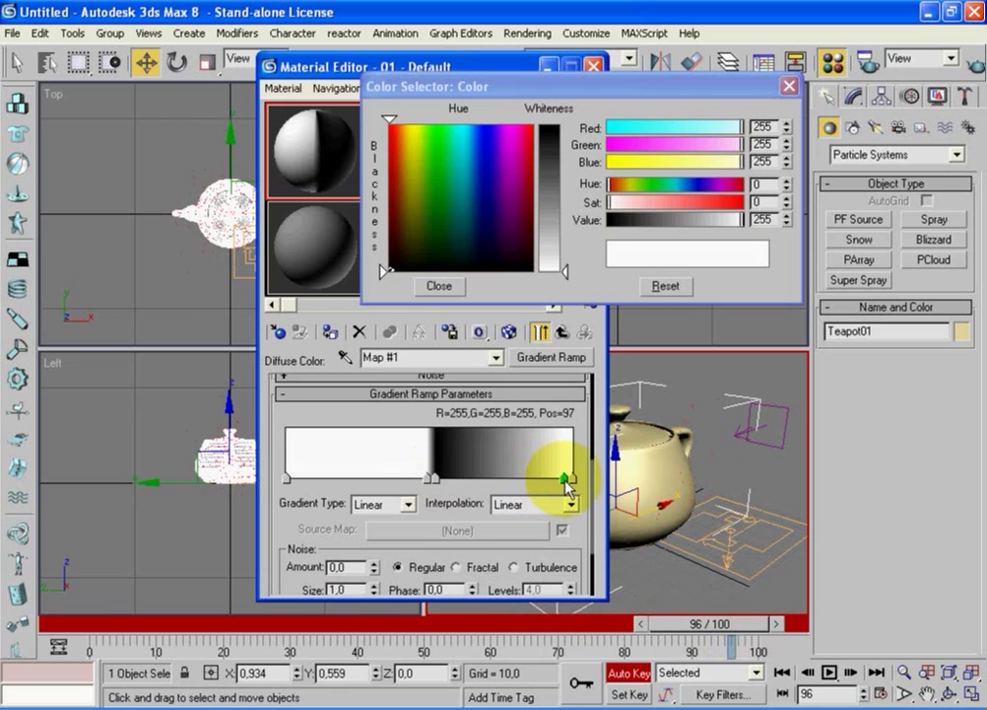
pyautogui.moveTo(434, 479); pyautogui.dragTo(556, 481)
pyautogui.moveTo(428, 481); pyautogui.dragTo(548, 480)
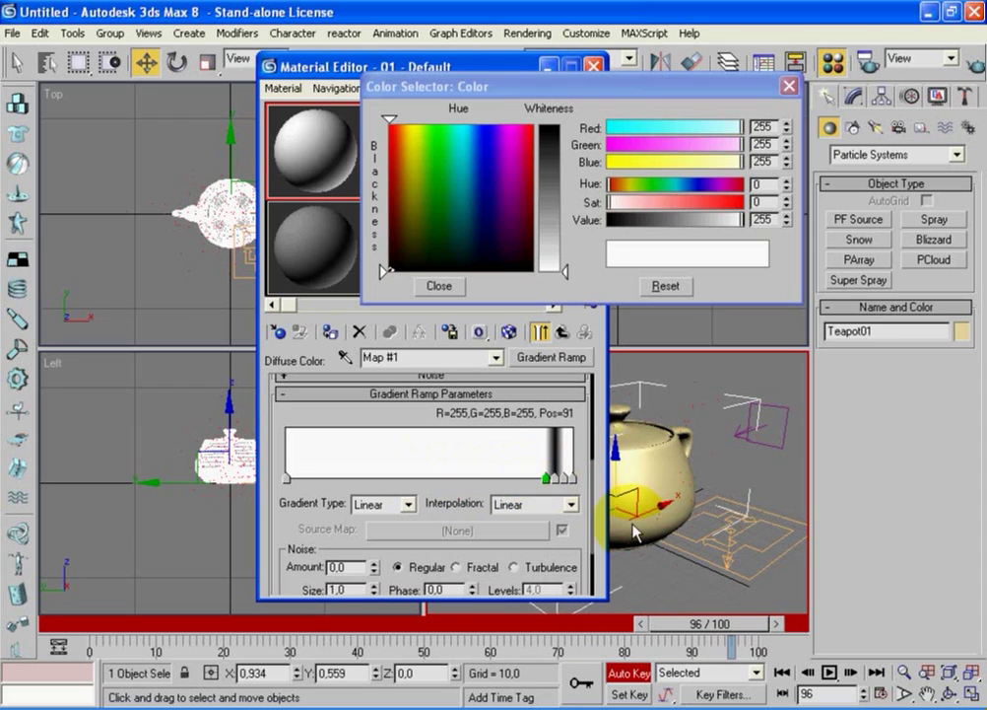
# - At frame 98, key the black moving flag to white and the flag at position 97 to black
pyautogui.click(778, 623)
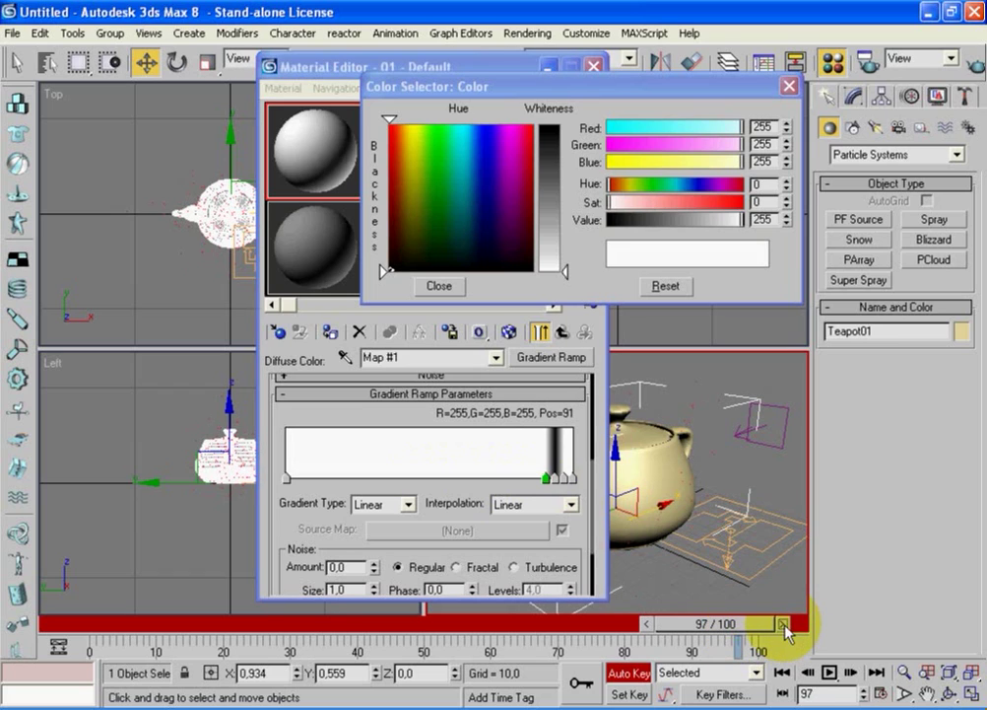
pyautogui.click(785, 625)
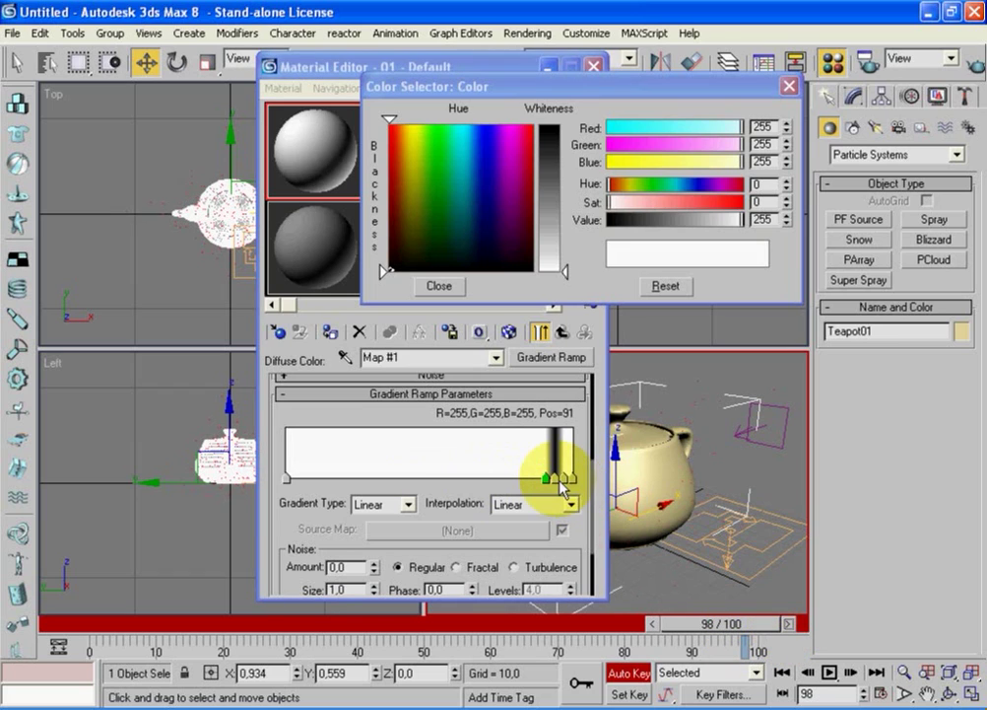
pyautogui.click(554, 478)
pyautogui.moveTo(564, 128)
pyautogui.mouseDown()
pyautogui.moveTo(566, 276)
pyautogui.moveTo(563, 126)
pyautogui.mouseUp()
pyautogui.click(556, 478)
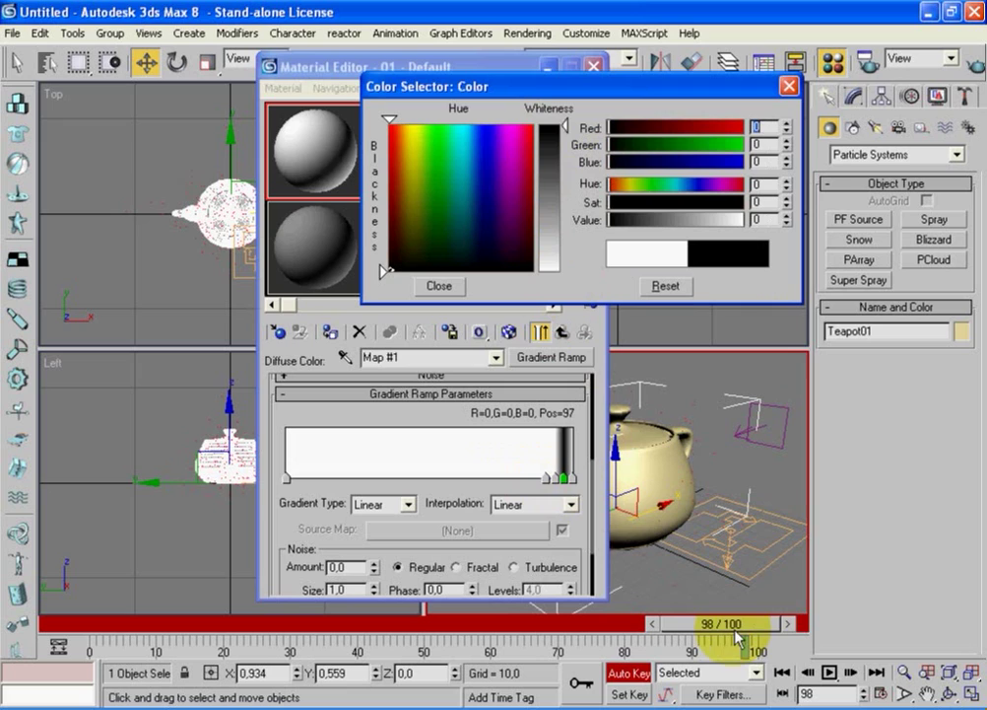
# - At frame 99, key the flag at position 97 to white and the end flag at position 100 to black
pyautogui.click(785, 626)
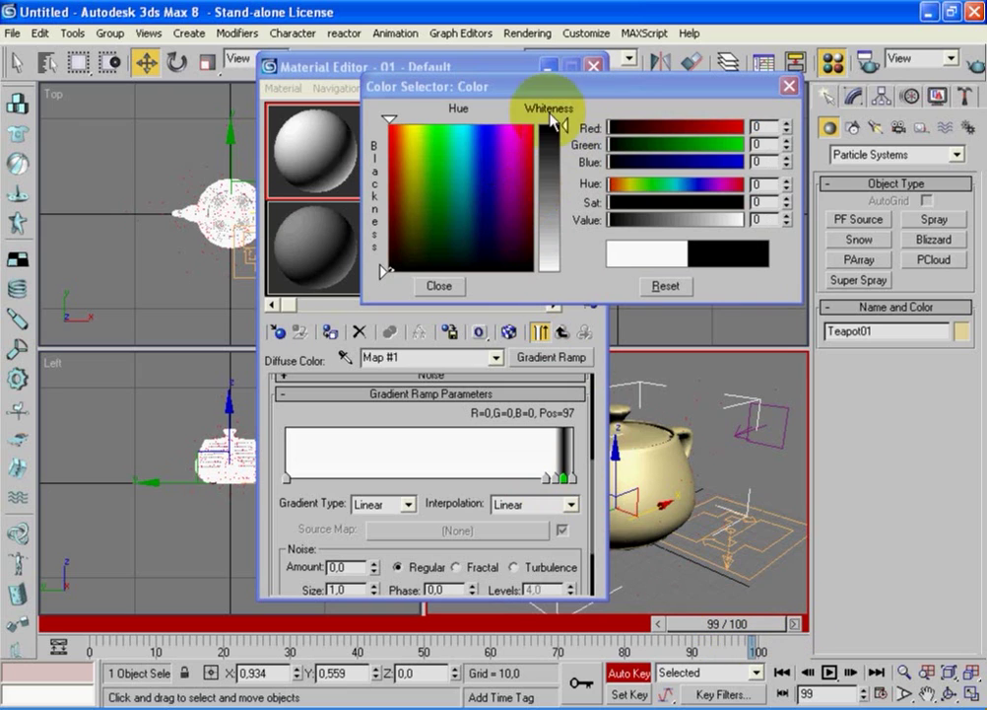
pyautogui.moveTo(567, 128); pyautogui.dragTo(565, 271)
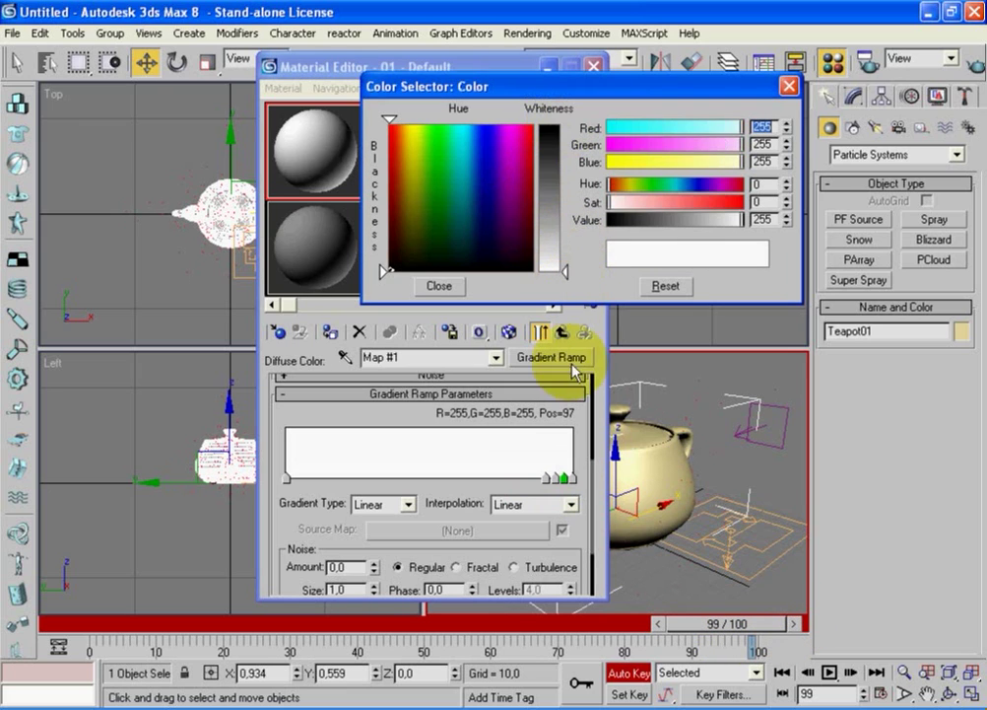
pyautogui.click(574, 478)
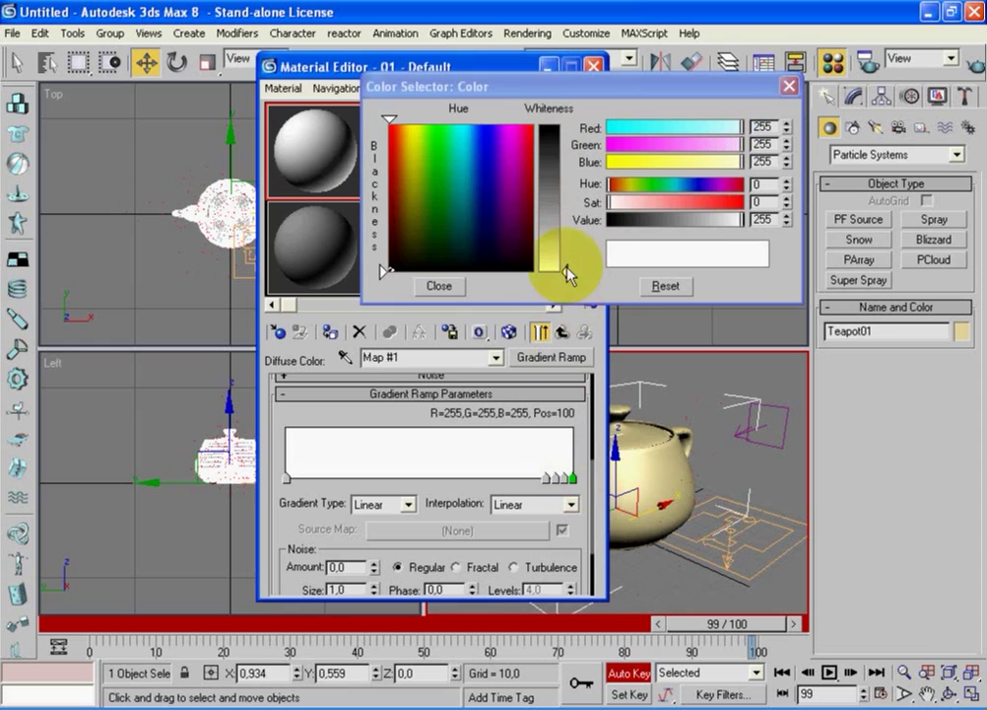
pyautogui.moveTo(566, 269); pyautogui.dragTo(557, 130)
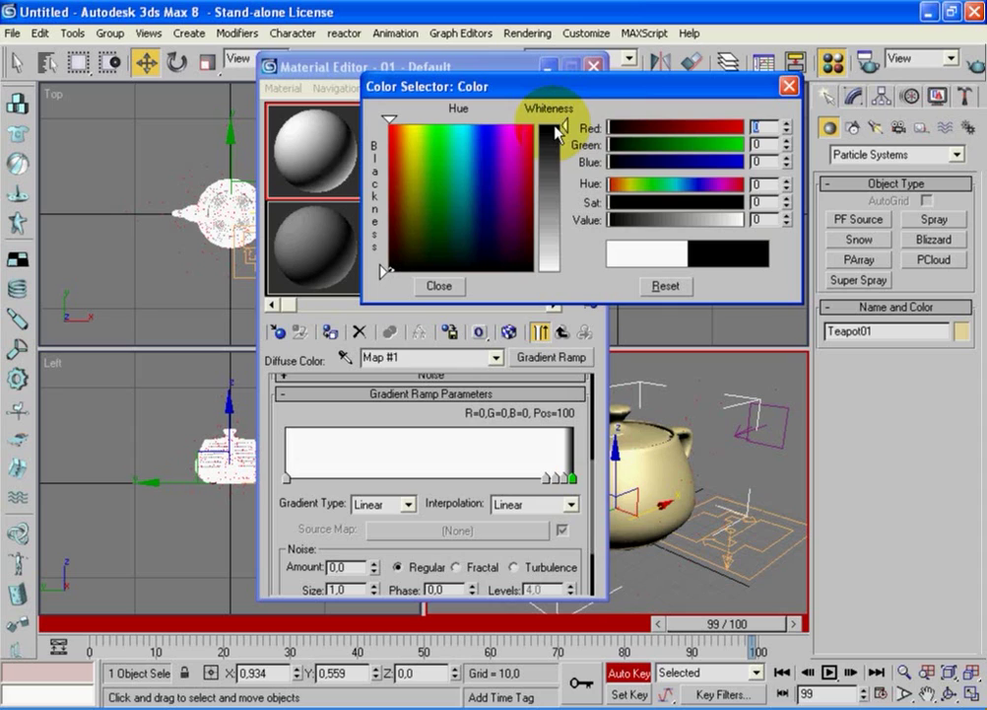
# - Go back to frame 98 and key the ramp's end flag at position 100 to white (255, 255, 255)
pyautogui.click(660, 627)
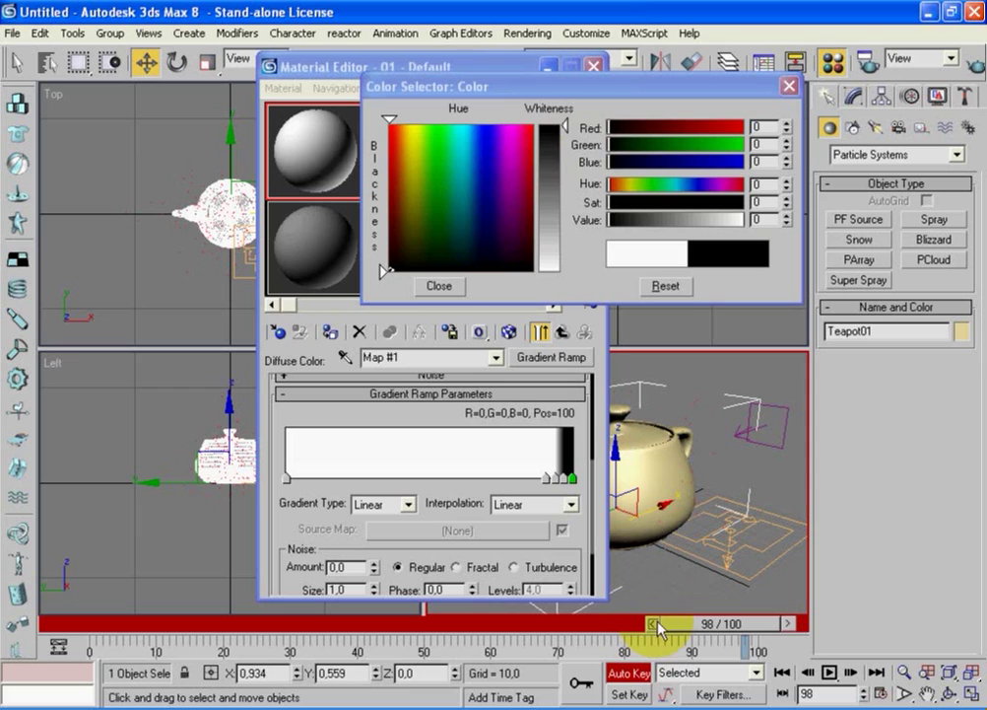
pyautogui.click(572, 480)
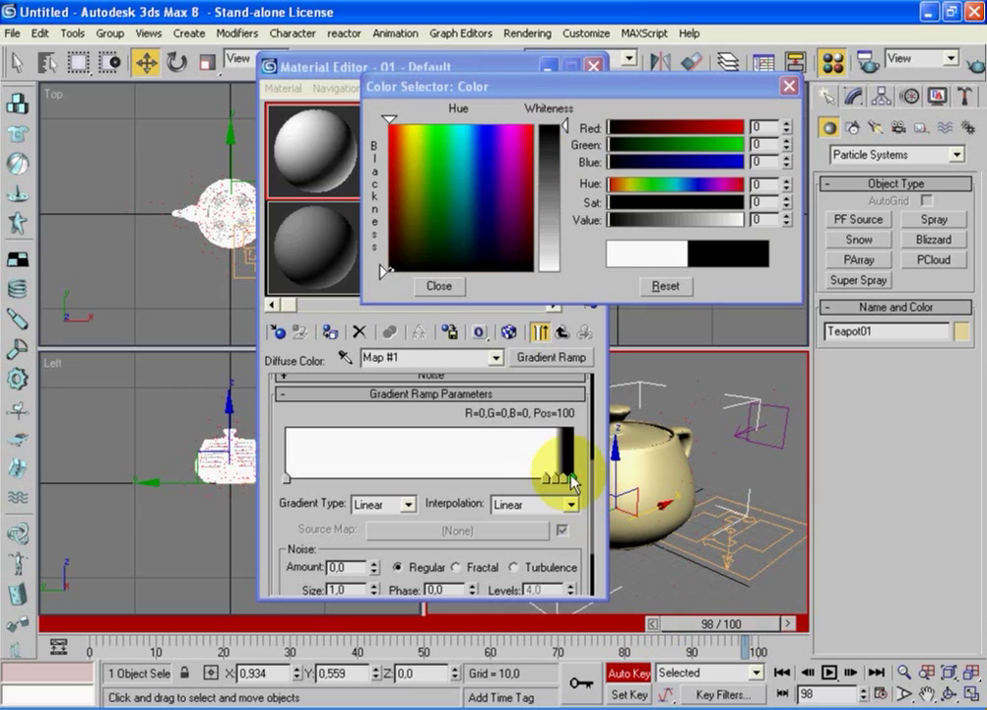
pyautogui.moveTo(572, 481); pyautogui.dragTo(571, 441)
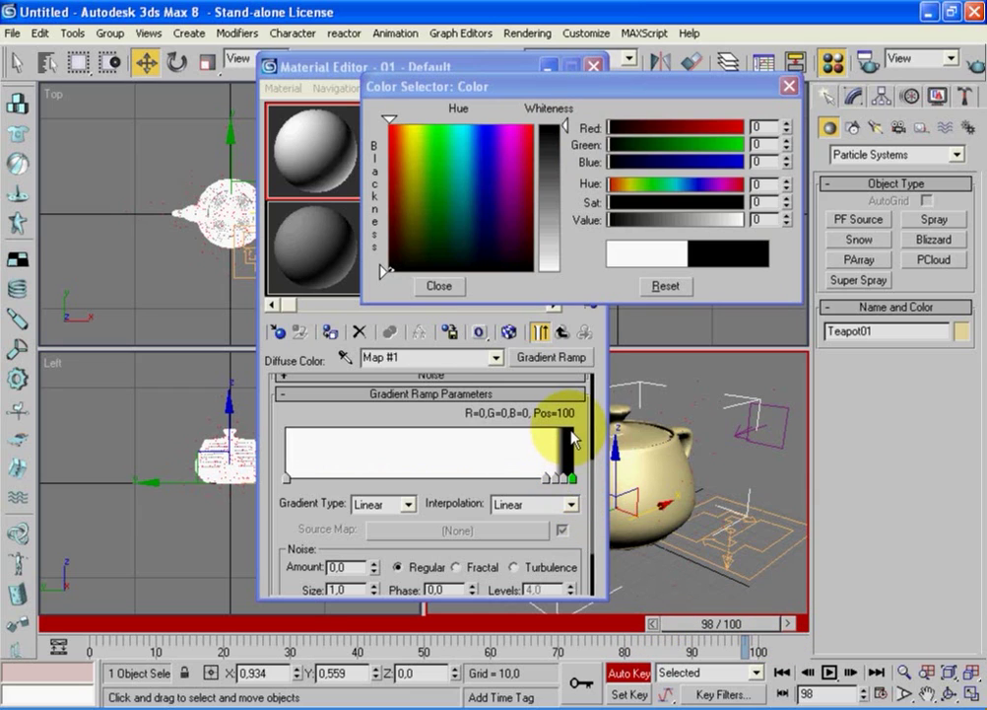
pyautogui.click(548, 118)
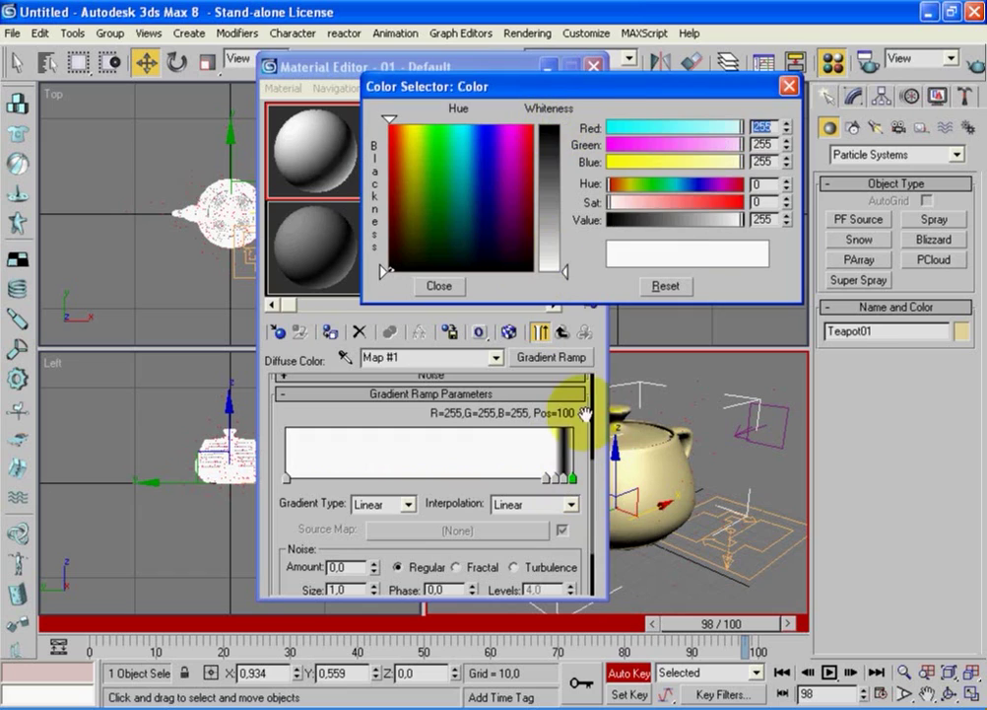
# - At frame 97, key the middle moving flag to black and the flag at position 97 to white
pyautogui.click(789, 623)
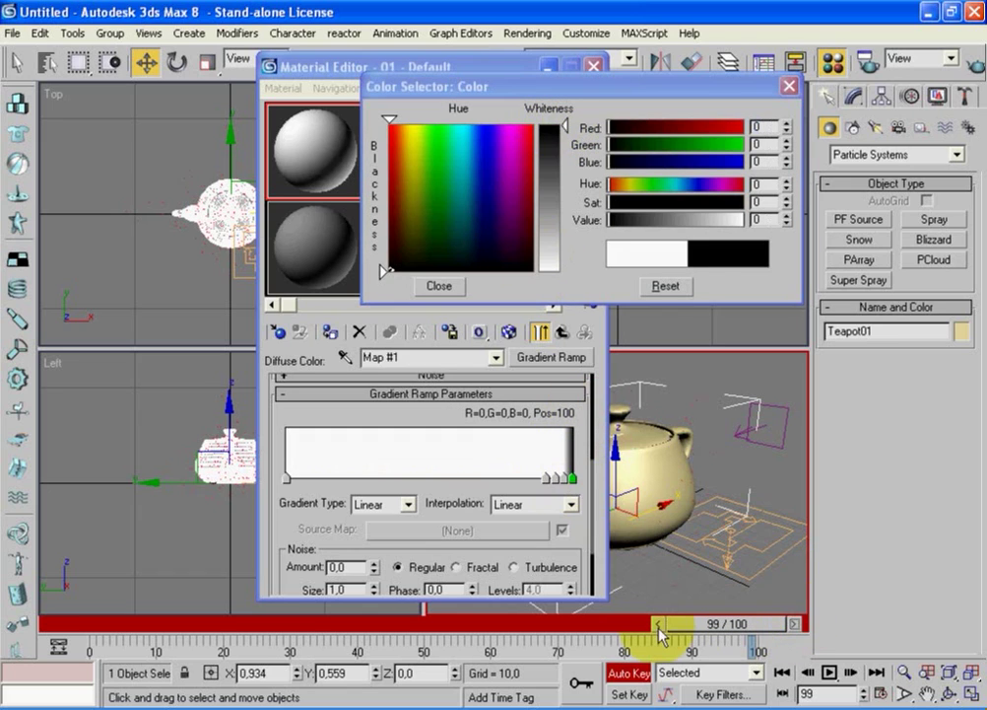
pyautogui.click(657, 624)
pyautogui.click(652, 624)
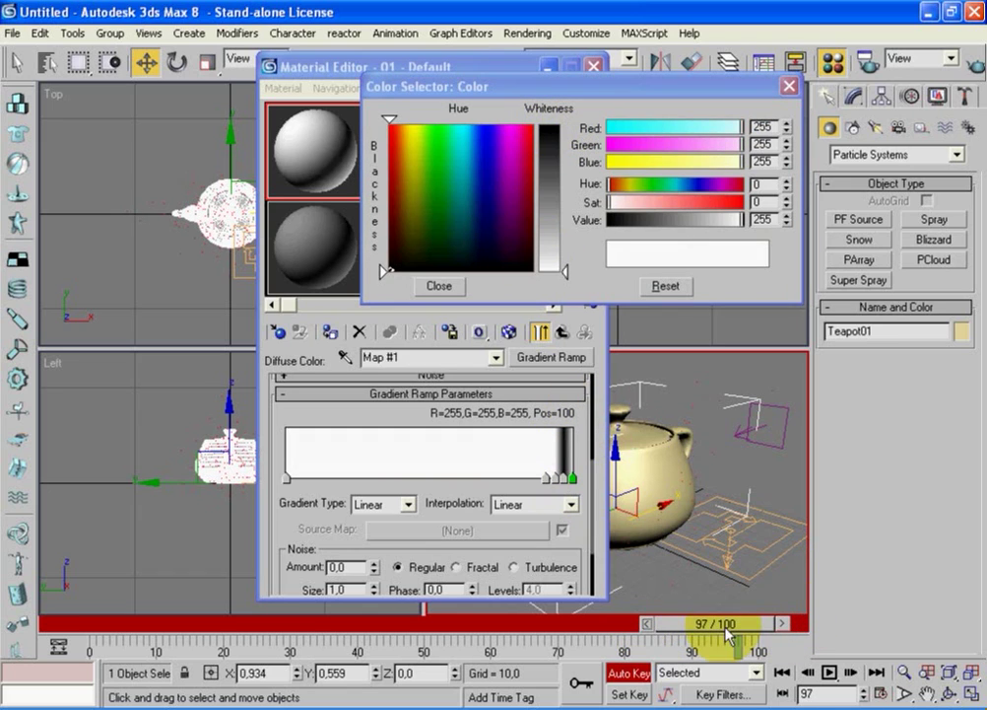
pyautogui.click(556, 479)
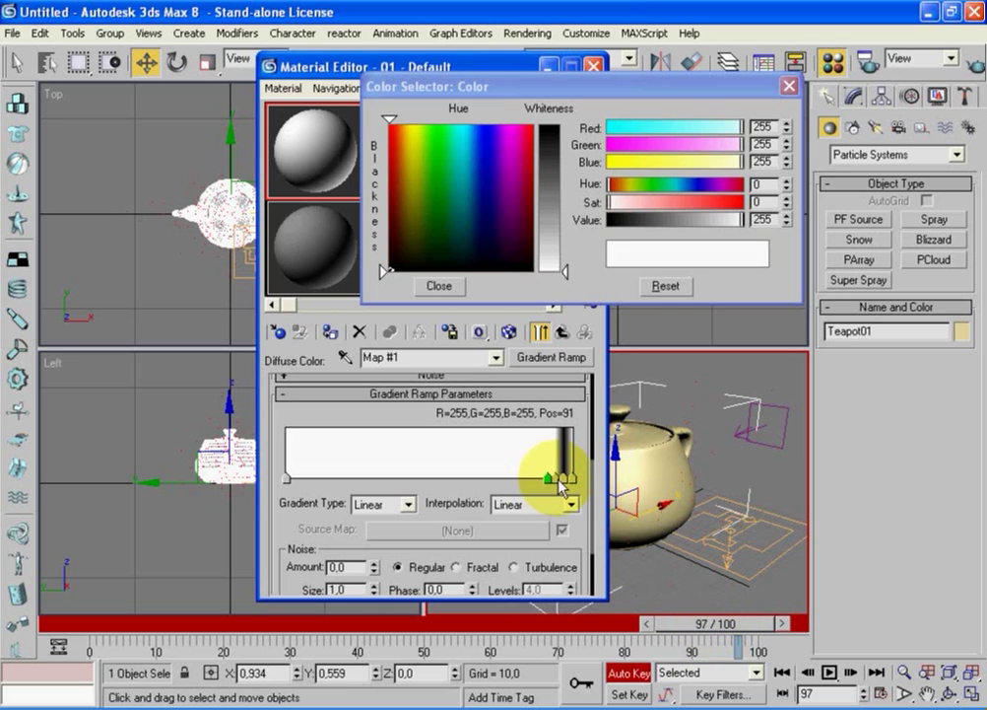
pyautogui.click(556, 480)
pyautogui.moveTo(565, 268)
pyautogui.mouseDown()
pyautogui.moveTo(566, 125)
pyautogui.moveTo(577, 259)
pyautogui.moveTo(606, 268)
pyautogui.moveTo(580, 259)
pyautogui.moveTo(565, 269)
pyautogui.mouseUp()
pyautogui.click(563, 480)
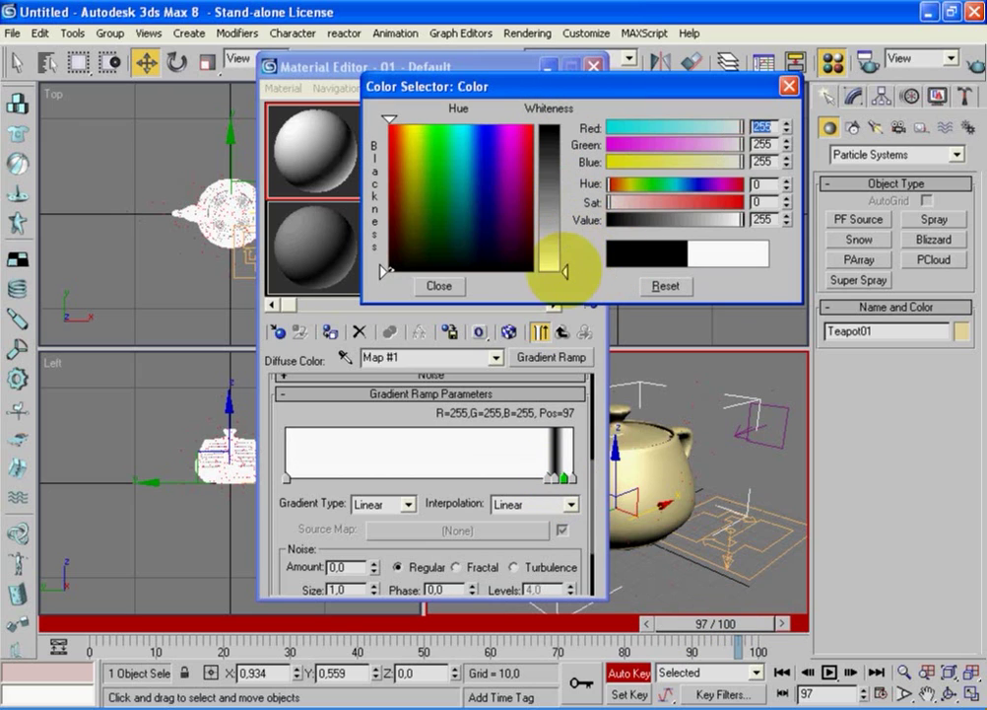
# - Step forward through the last frames and scrub back to frame 53 to check the black band's movement across the ramp
pyautogui.click(785, 624)
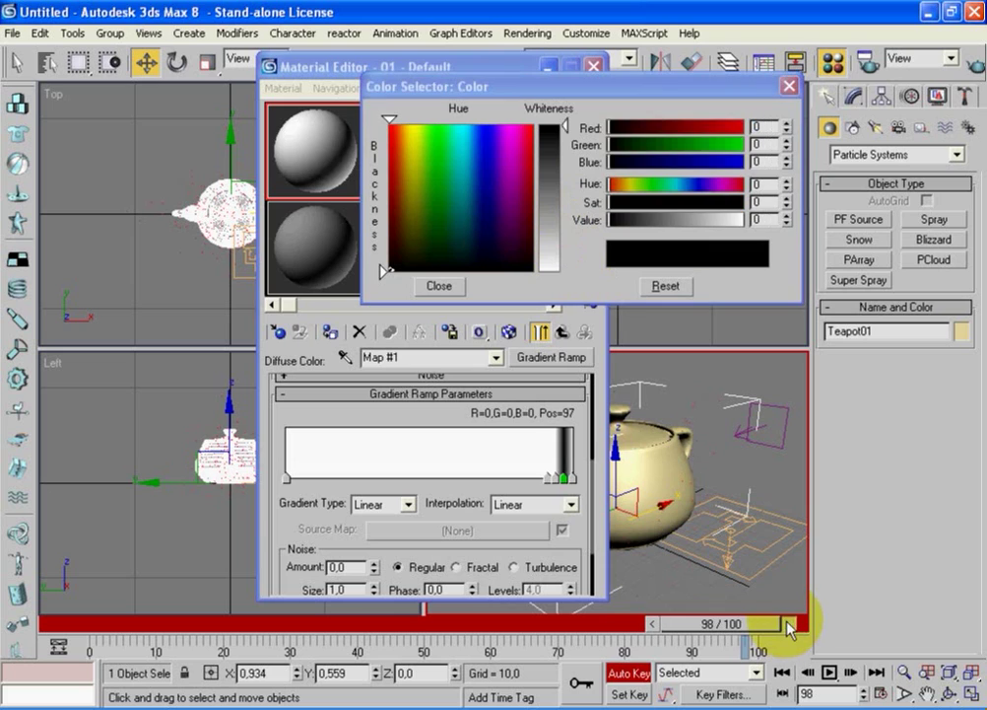
pyautogui.click(791, 624)
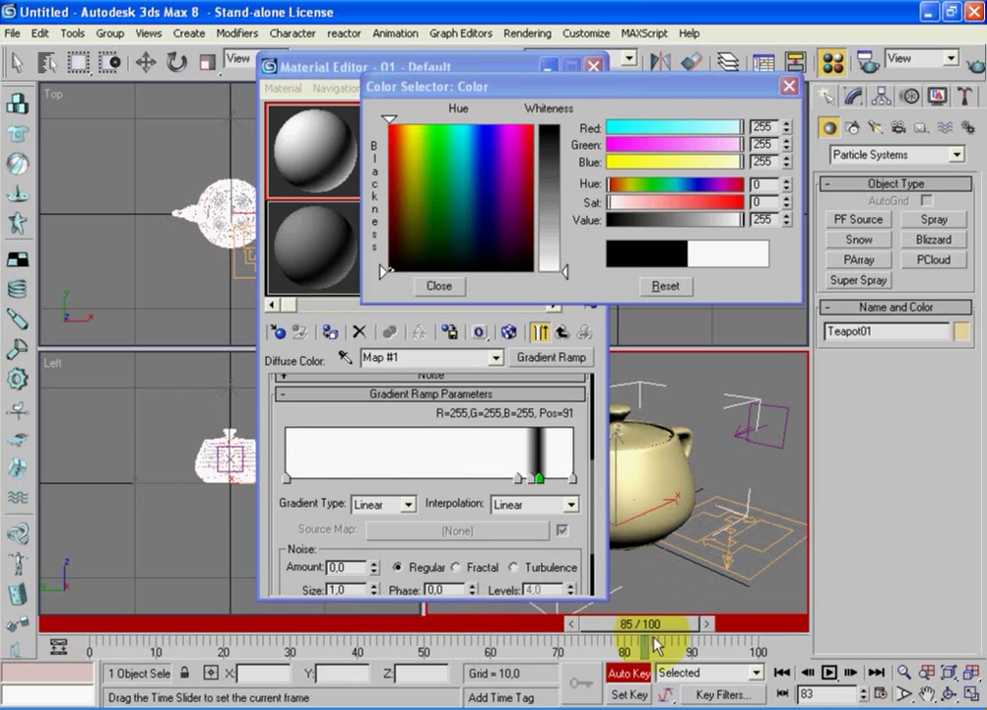
pyautogui.press('w')
pyautogui.click(449, 473)
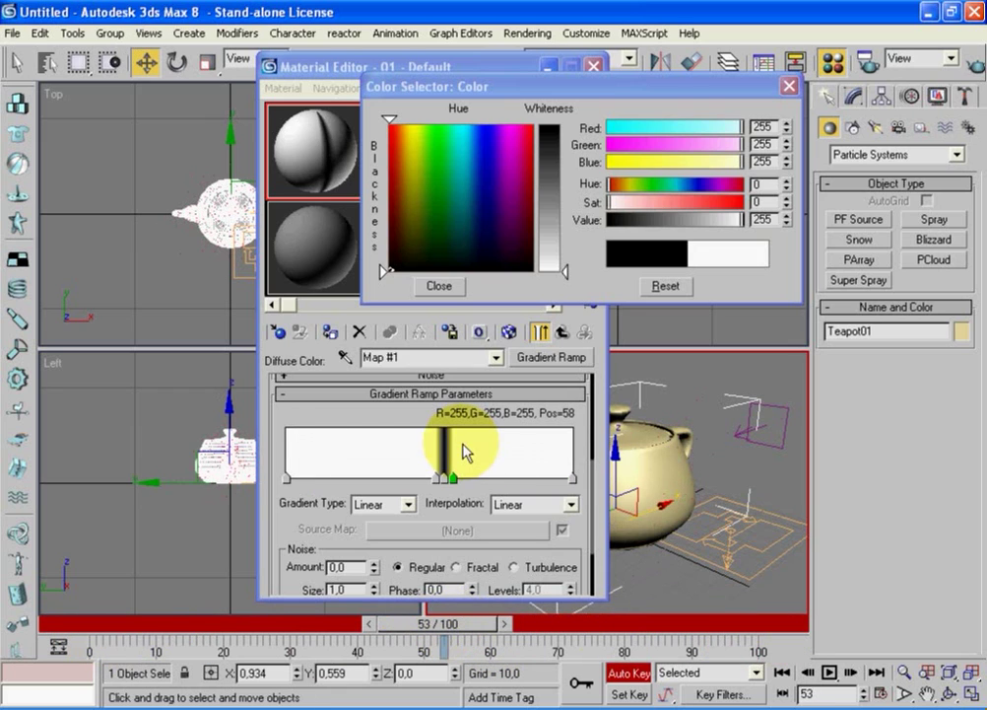